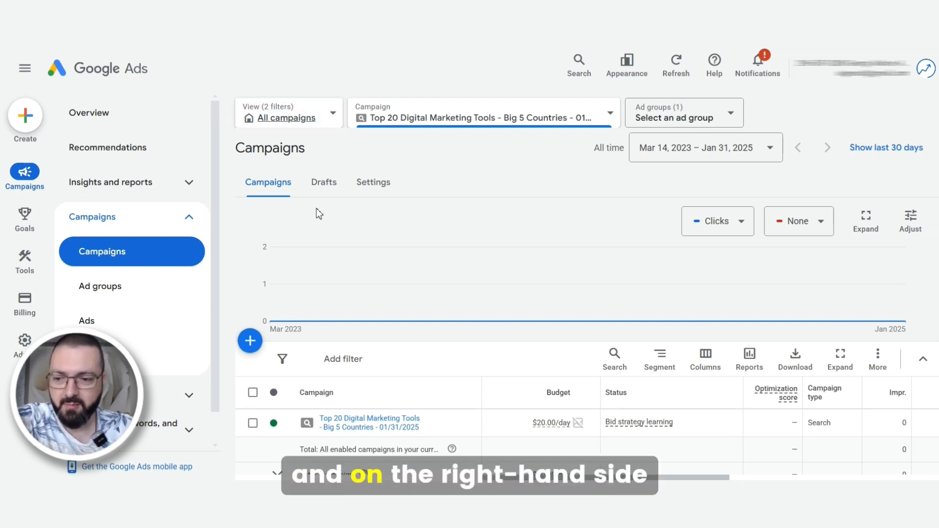
# Step: Start a new campaign and choose to create it without a goal's guidance
pyautogui.click(252, 342)
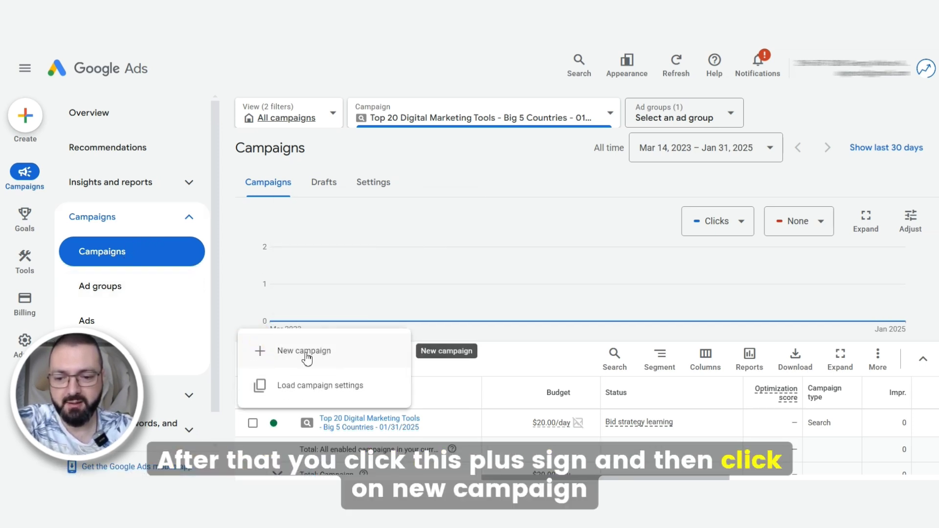
pyautogui.click(332, 363)
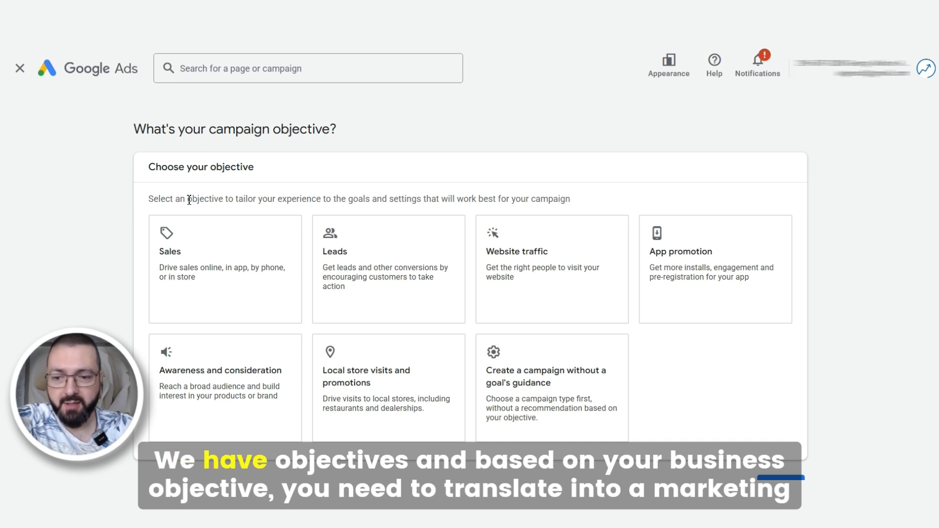
pyautogui.moveTo(188, 198); pyautogui.dragTo(439, 199)
pyautogui.click(437, 200)
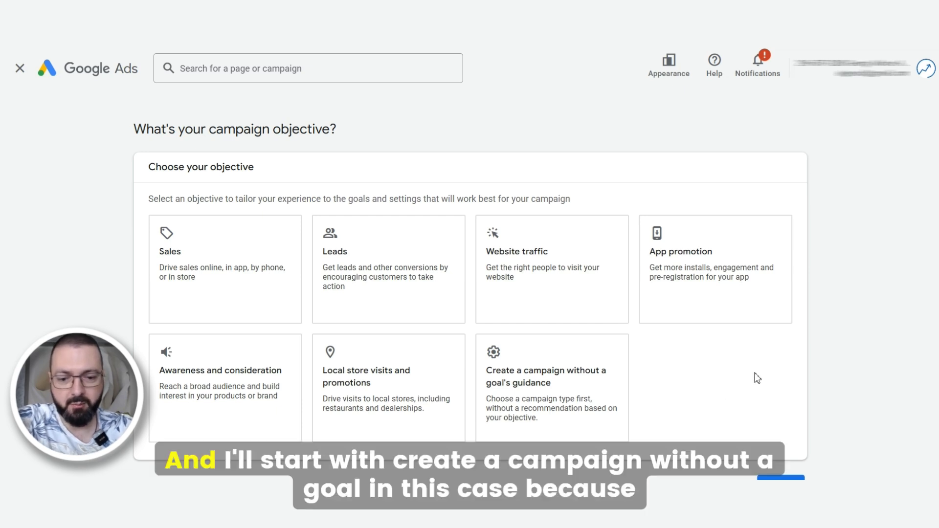
pyautogui.click(602, 372)
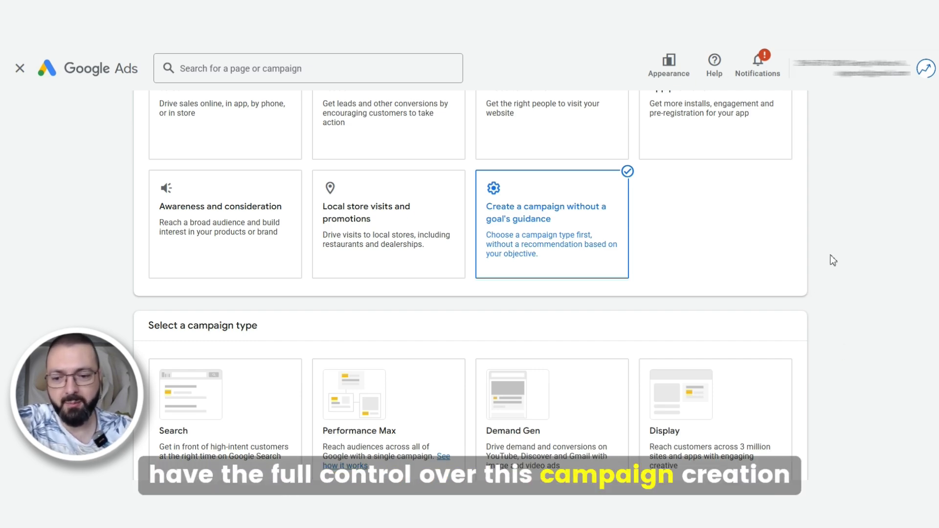
# Step: Choose Search as the campaign type
pyautogui.scroll(-4, 848, 183)
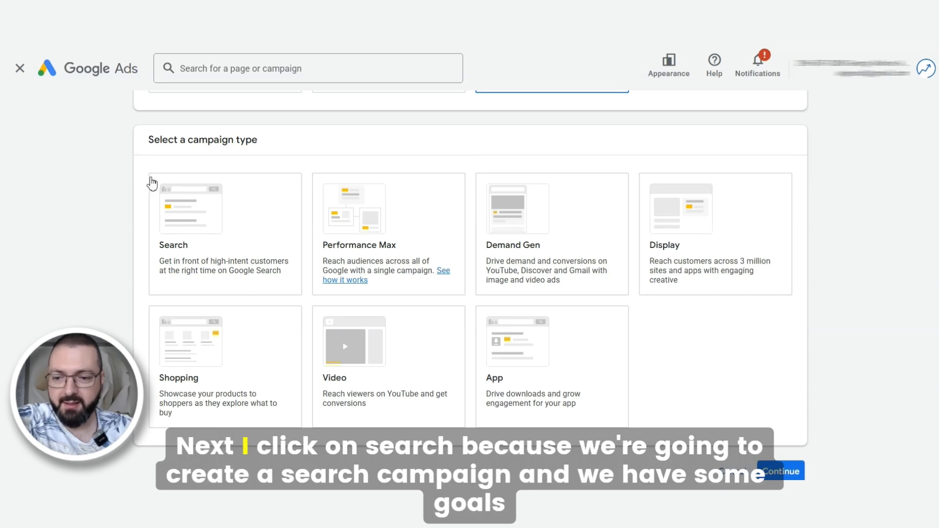
pyautogui.click(206, 225)
pyautogui.click(220, 224)
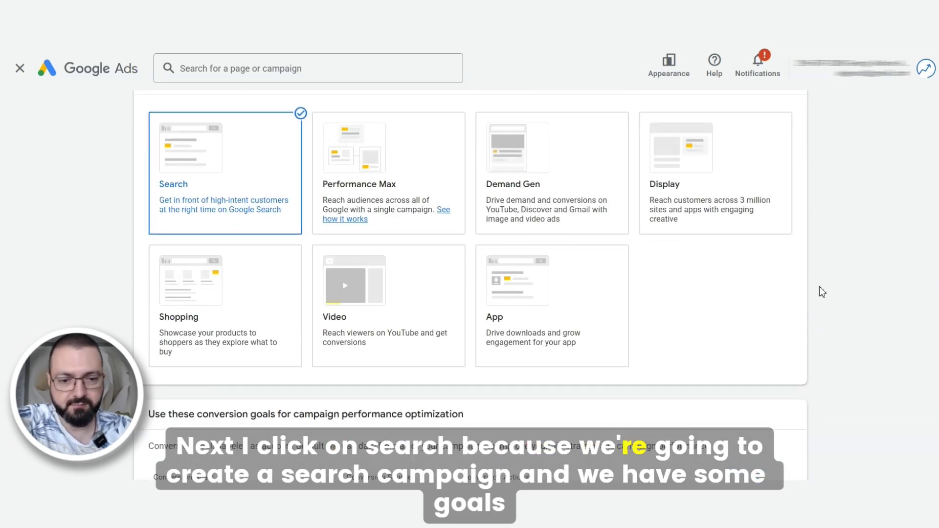
# Step: Remove the Contacts and Phone call leads conversion goals from the campaign
pyautogui.scroll(-5, 864, 166)
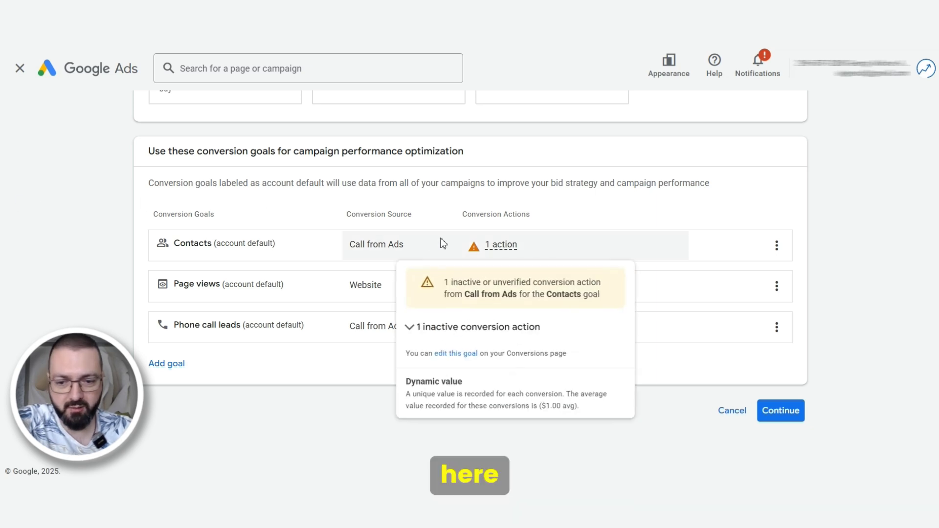
pyautogui.click(777, 245)
pyautogui.click(797, 263)
pyautogui.click(598, 304)
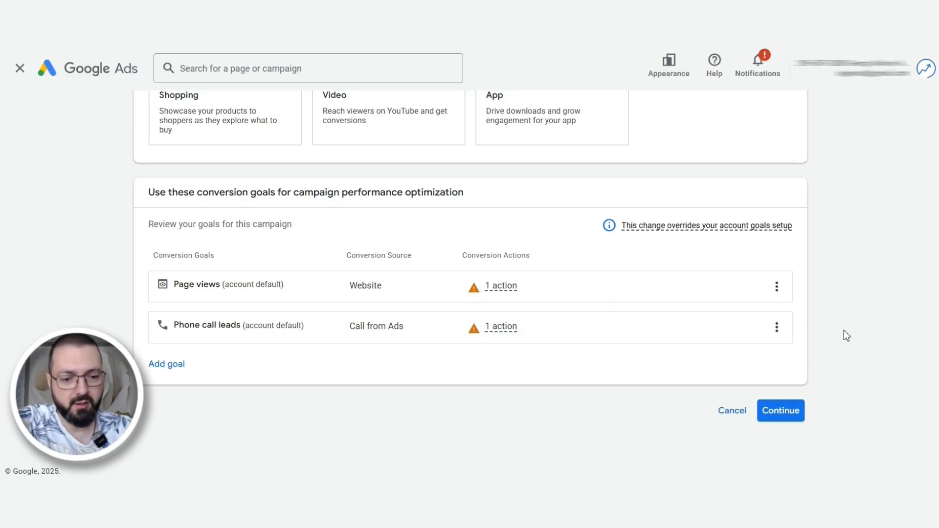
pyautogui.click(777, 327)
pyautogui.click(820, 343)
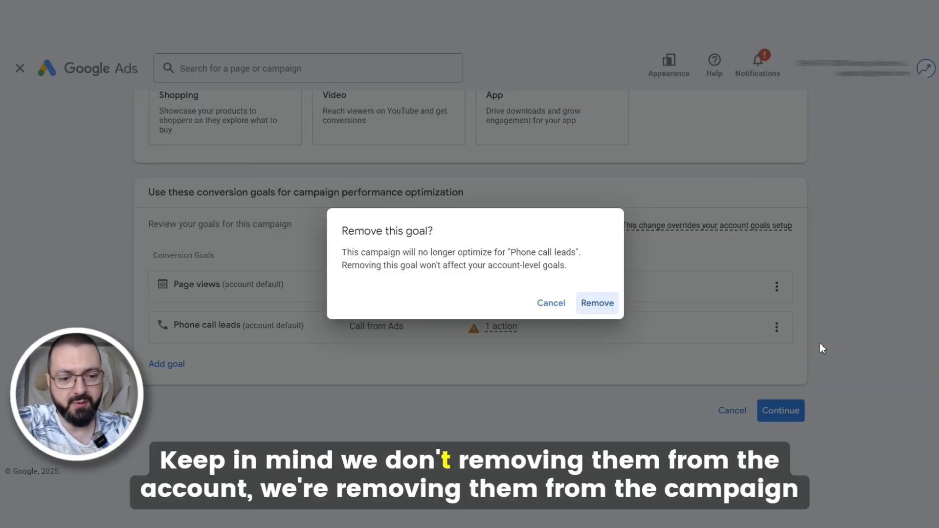
pyautogui.click(599, 306)
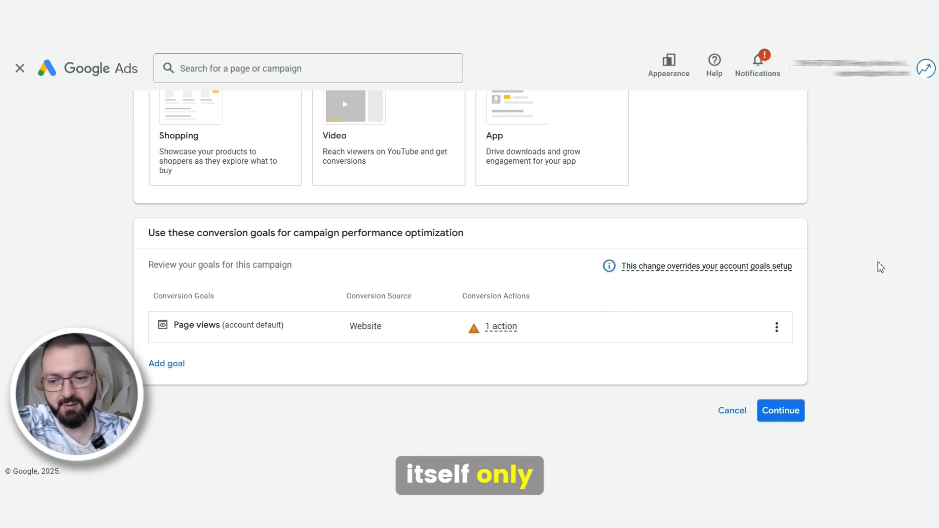
pyautogui.moveTo(174, 325)
pyautogui.mouseDown()
pyautogui.moveTo(237, 325)
pyautogui.moveTo(164, 326)
pyautogui.mouseUp()
pyautogui.click(237, 335)
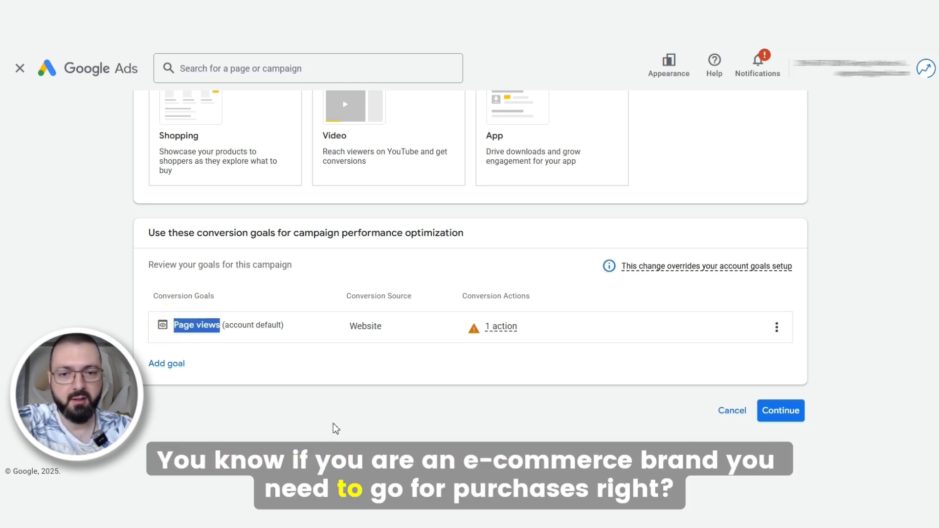
pyautogui.click(469, 432)
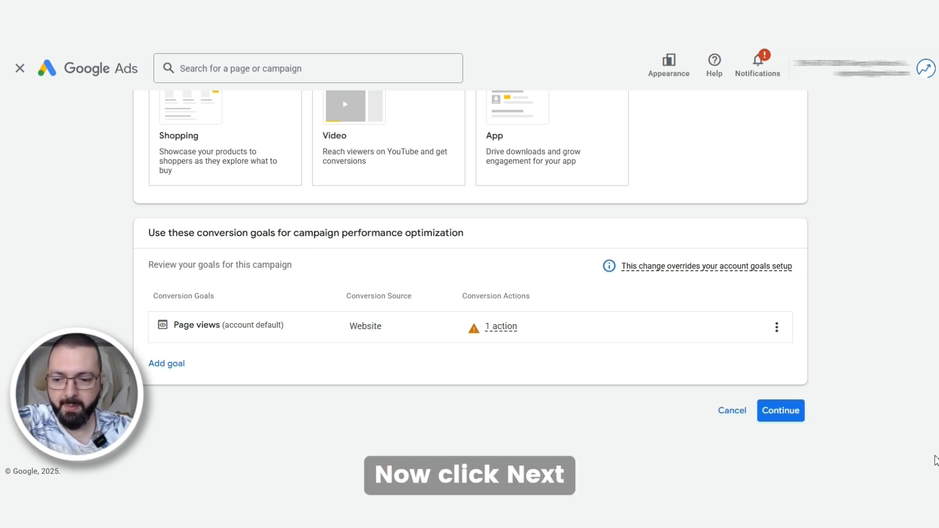
# Step: Accept the Page views conversion goal and select Website visits as the result wanted from the campaign
pyautogui.click(780, 406)
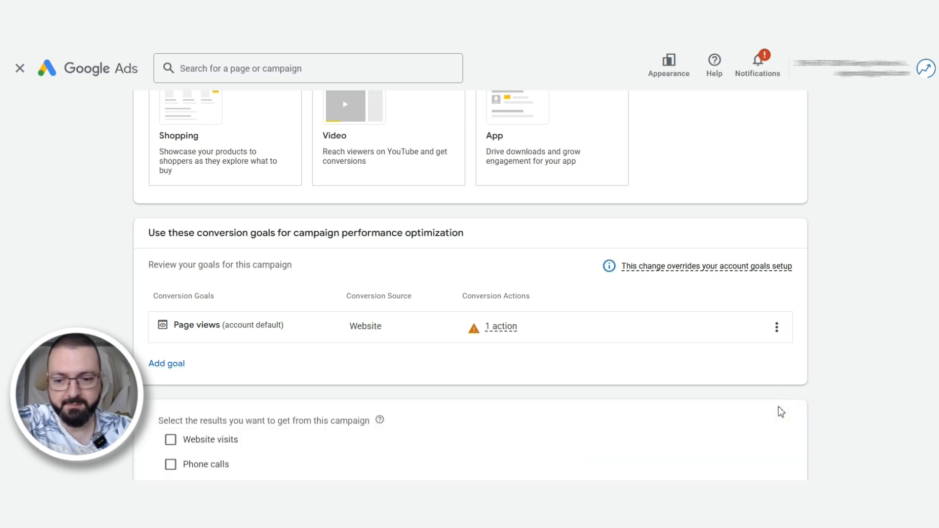
pyautogui.click(170, 338)
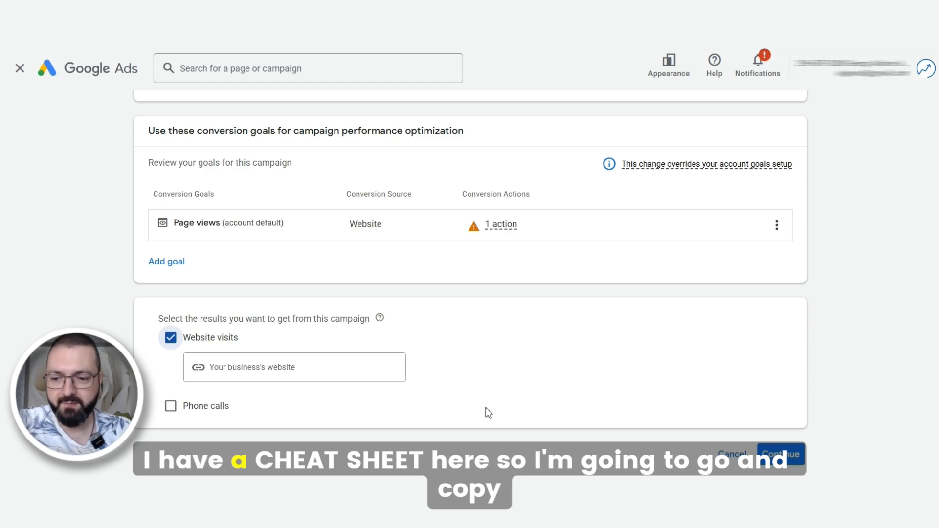
pyautogui.hotkey('alt', 'Tab')
pyautogui.press('Tab')
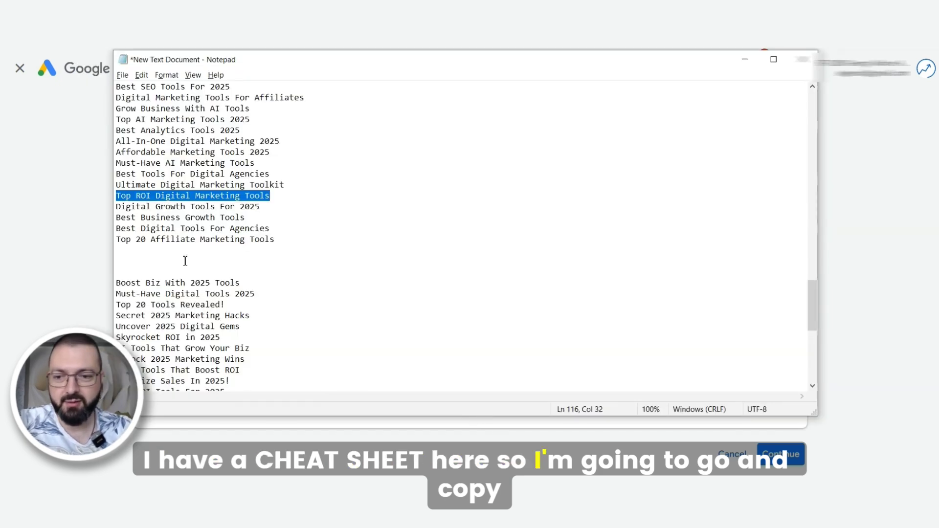
pyautogui.scroll(20, 186, 261)
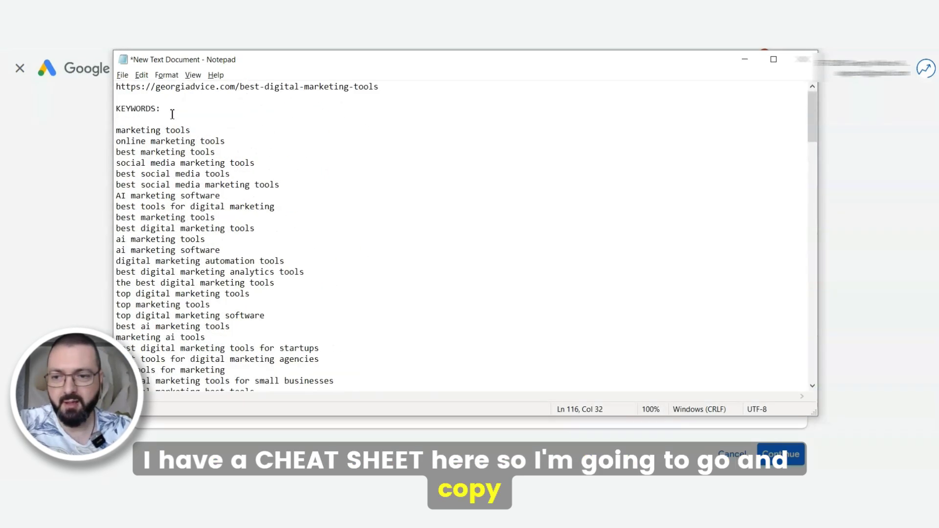
pyautogui.moveTo(120, 88); pyautogui.dragTo(411, 93)
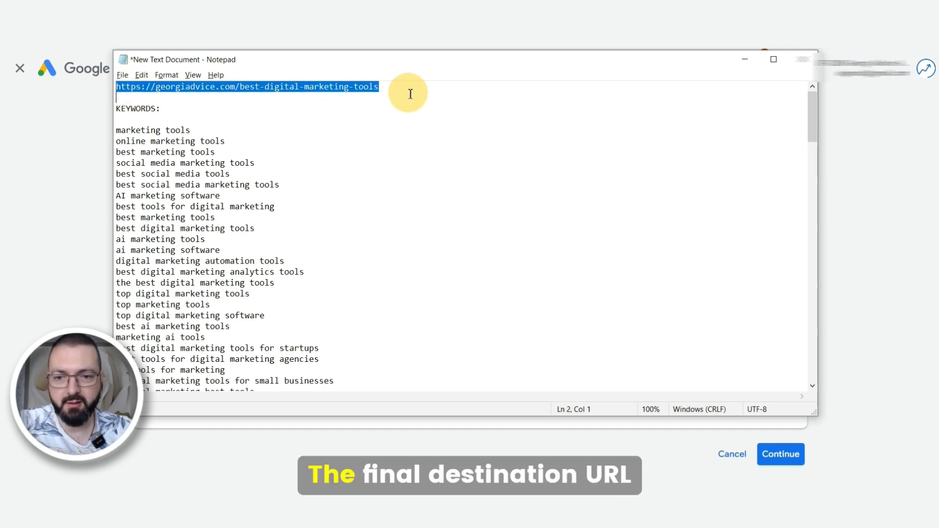
pyautogui.hotkey('ctrl', 'c')
pyautogui.click(86, 199)
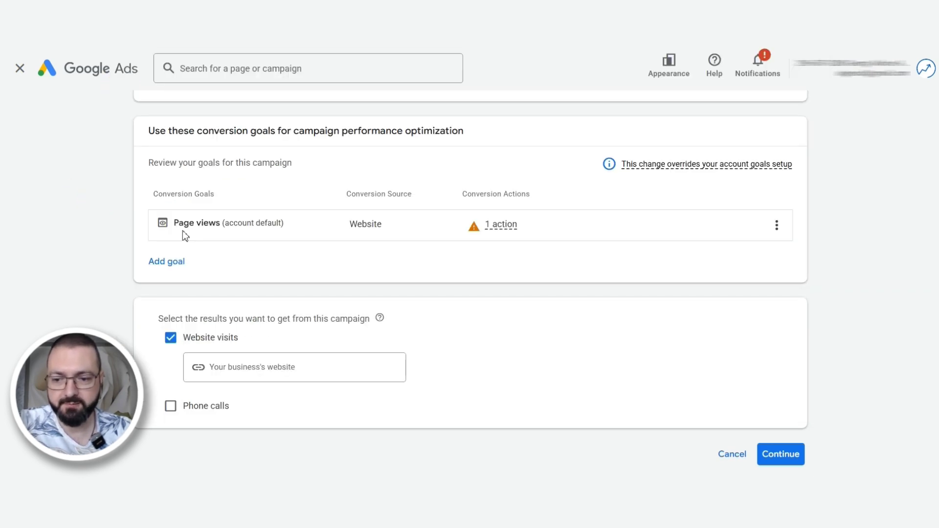
pyautogui.click(248, 360)
pyautogui.hotkey('ctrl', 'v')
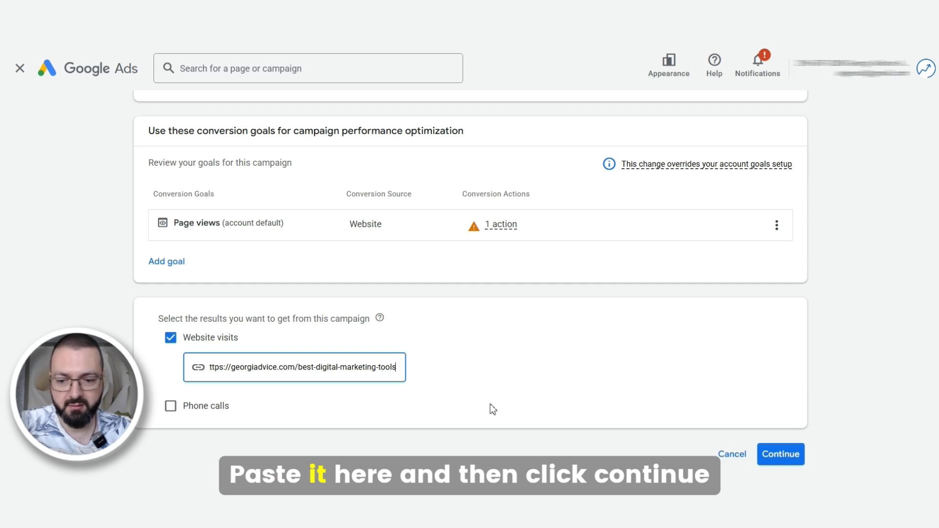
pyautogui.click(781, 454)
# Step: Name the campaign "Top 20 Digital Marketing Tools - Big 5 Countries - 01/31/2025" and start it as a new campaign
pyautogui.scroll(-4, 812, 255)
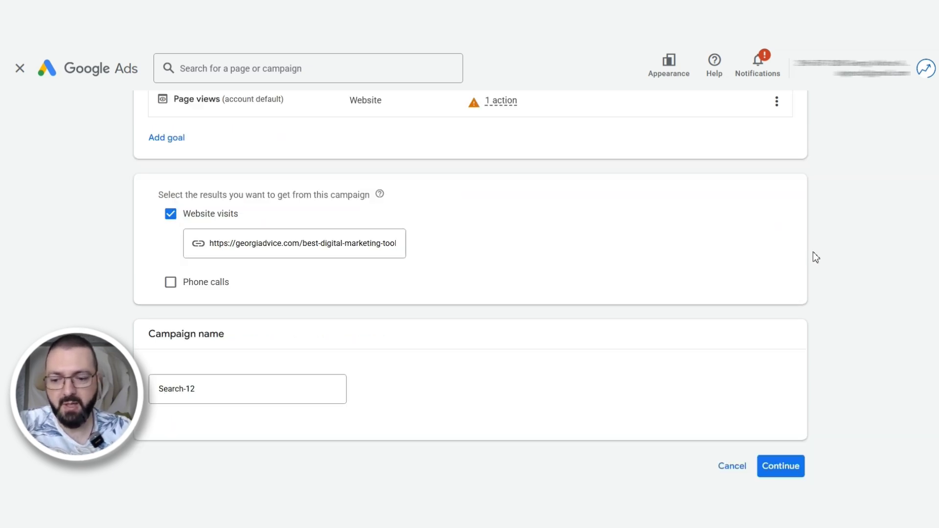
pyautogui.tripleClick(189, 332)
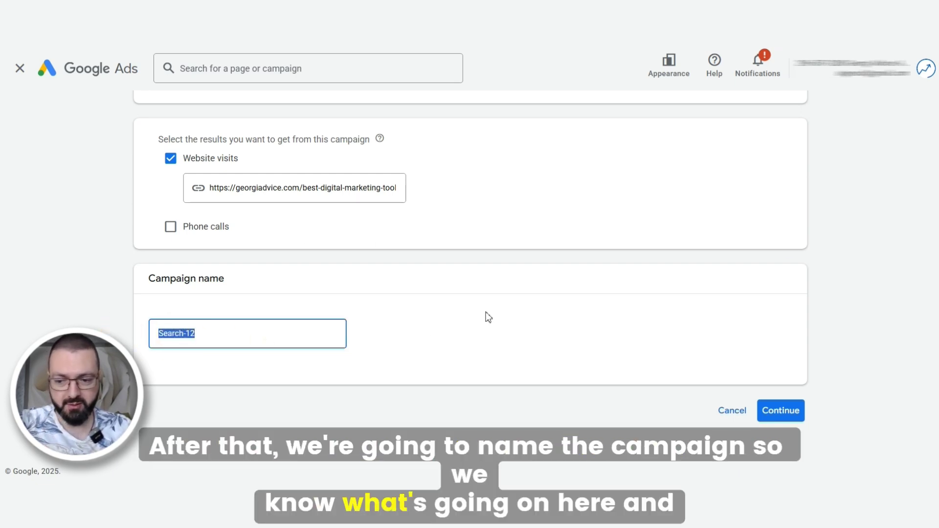
pyautogui.write('T')
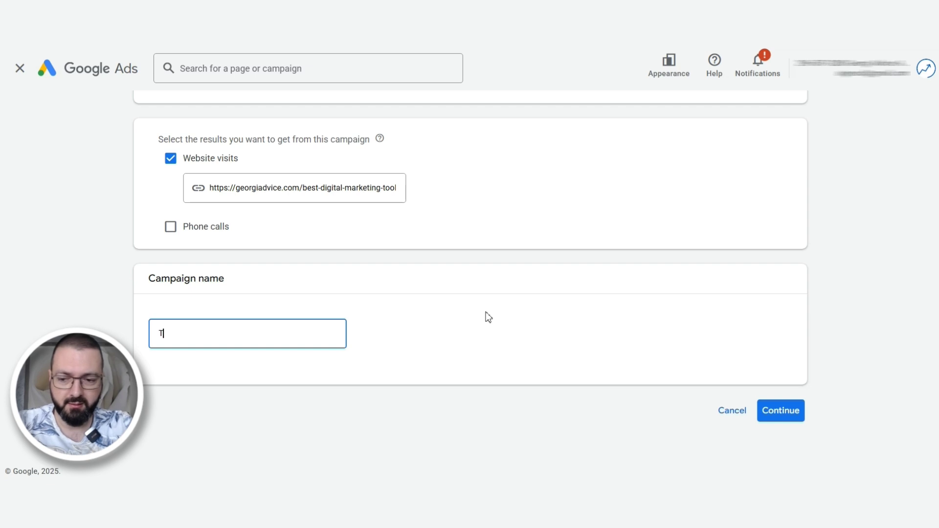
pyautogui.write('op')
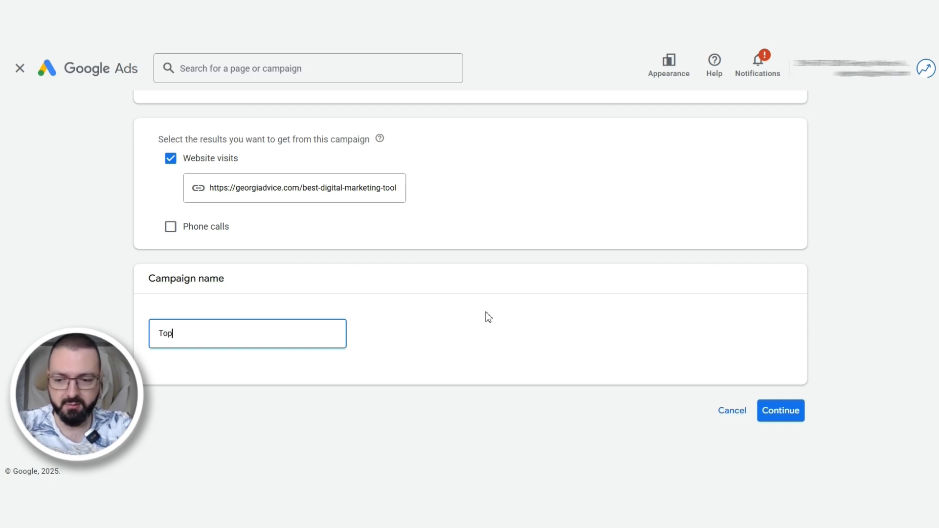
pyautogui.write(' 20 ')
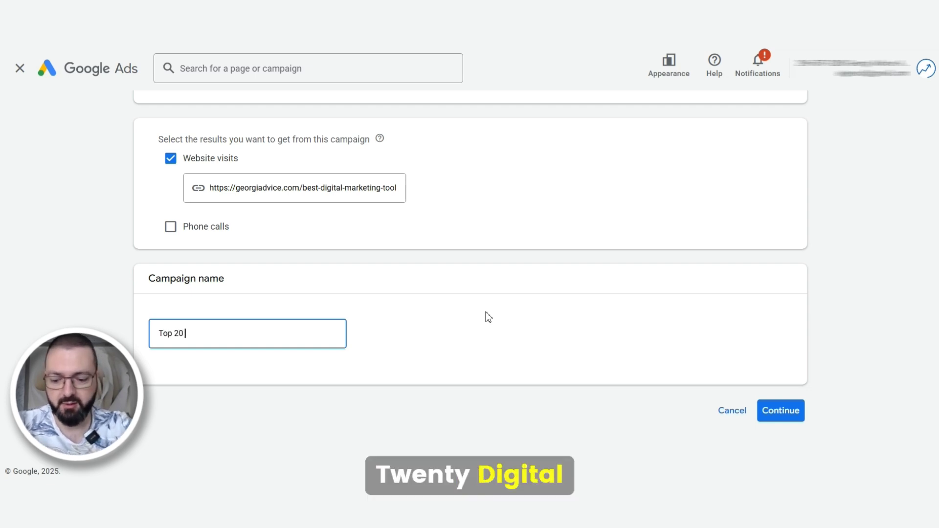
pyautogui.write('Digital M')
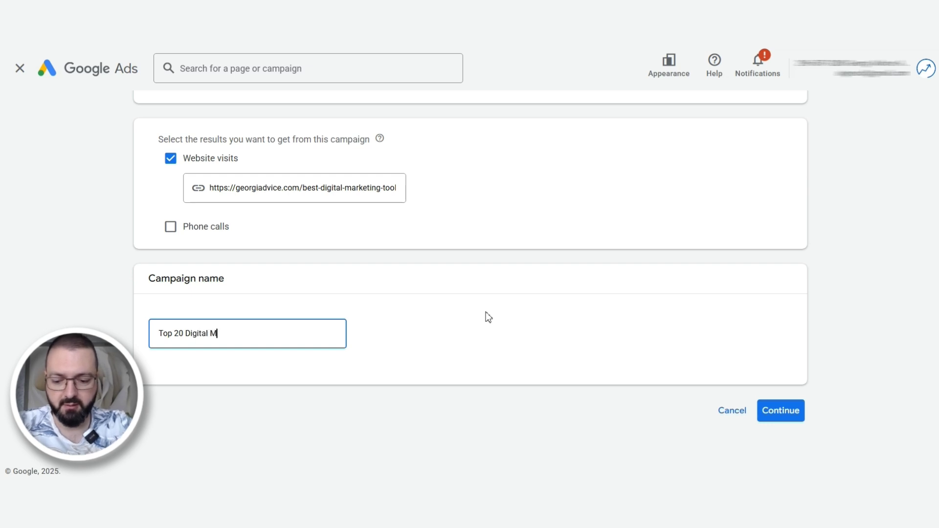
pyautogui.write('arketing')
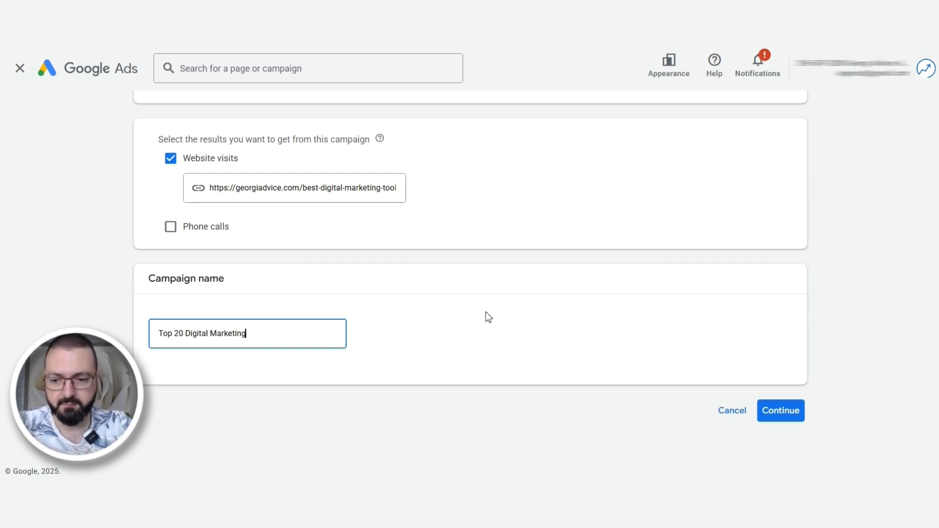
pyautogui.write(' Tool')
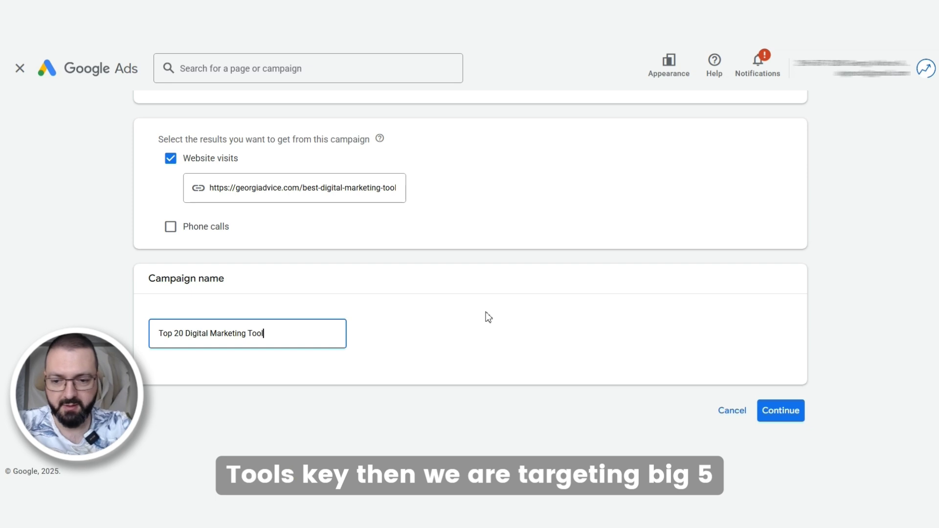
pyautogui.write('s - ')
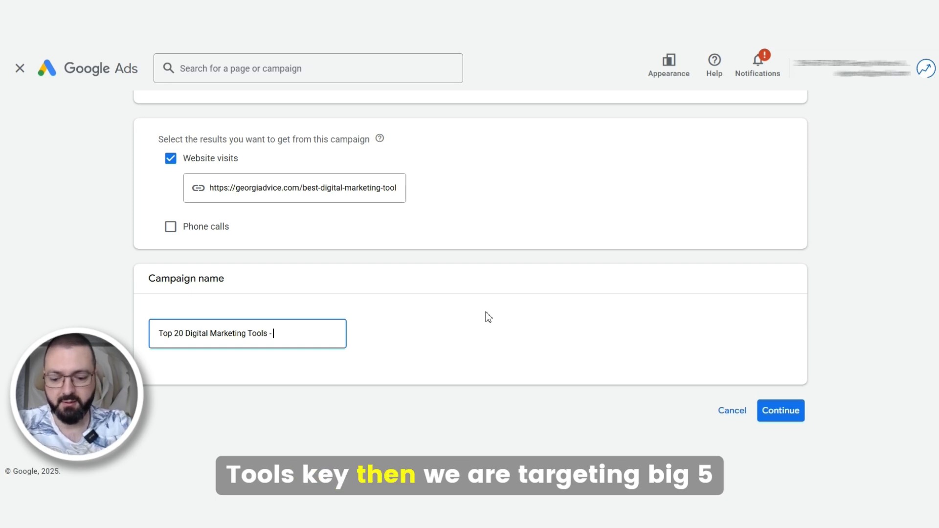
pyautogui.write('Big 5 C')
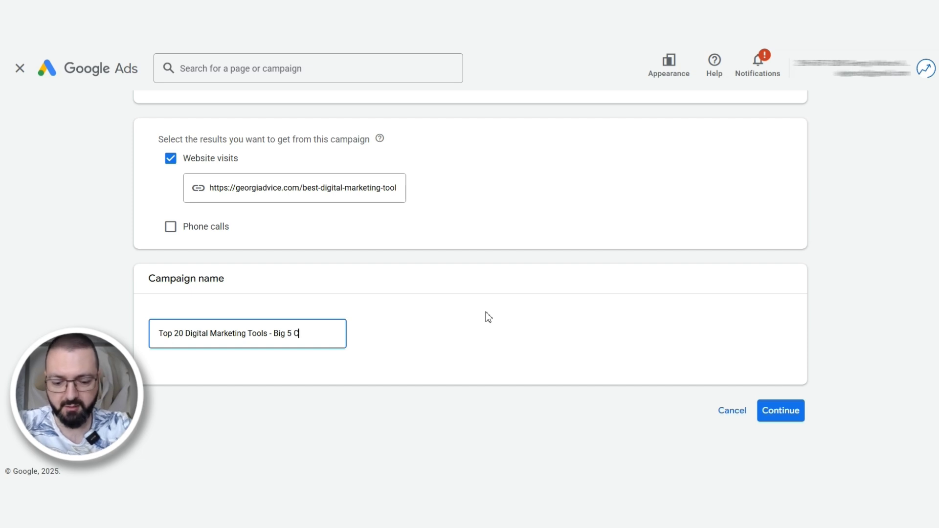
pyautogui.write('ountr')
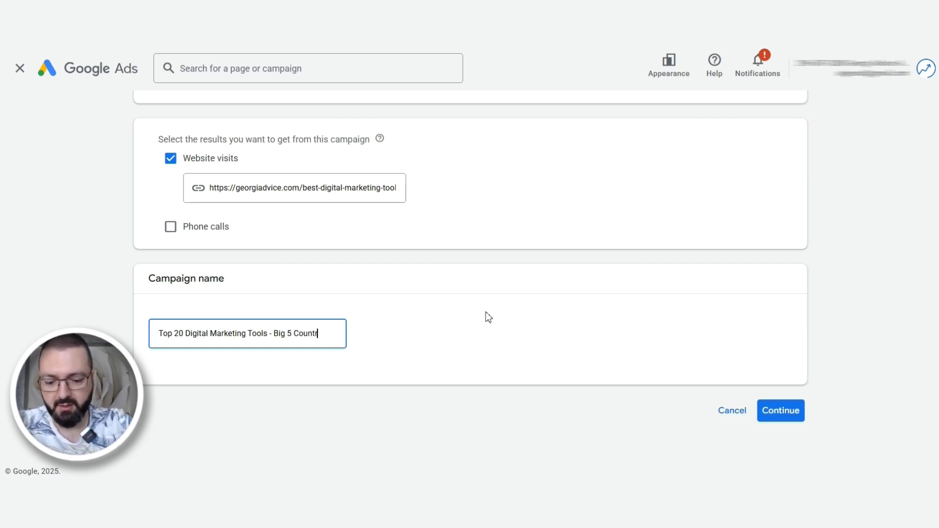
pyautogui.write('ies -')
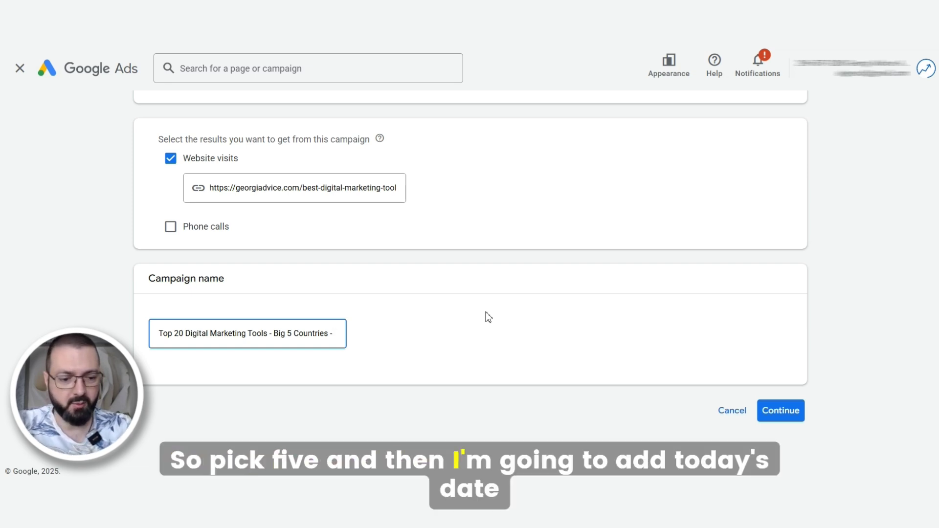
pyautogui.write('01/2')
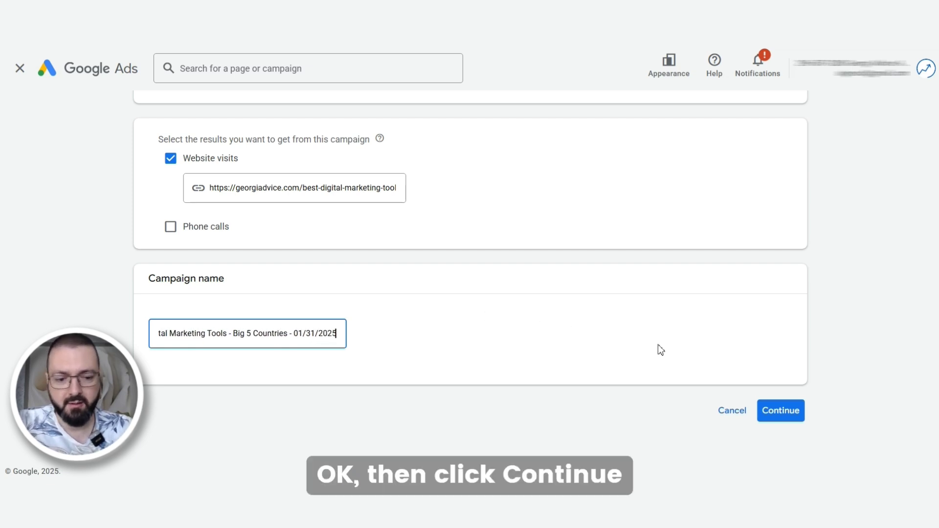
pyautogui.click(773, 416)
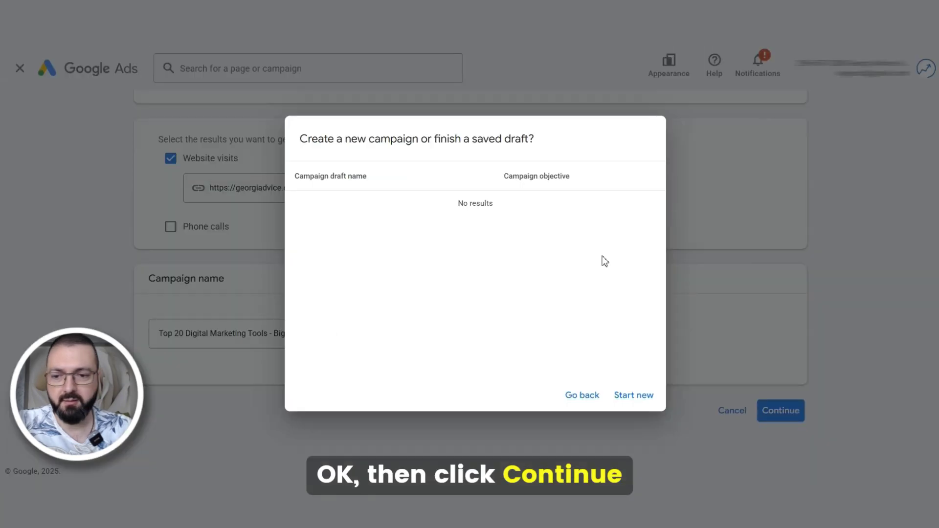
pyautogui.click(632, 396)
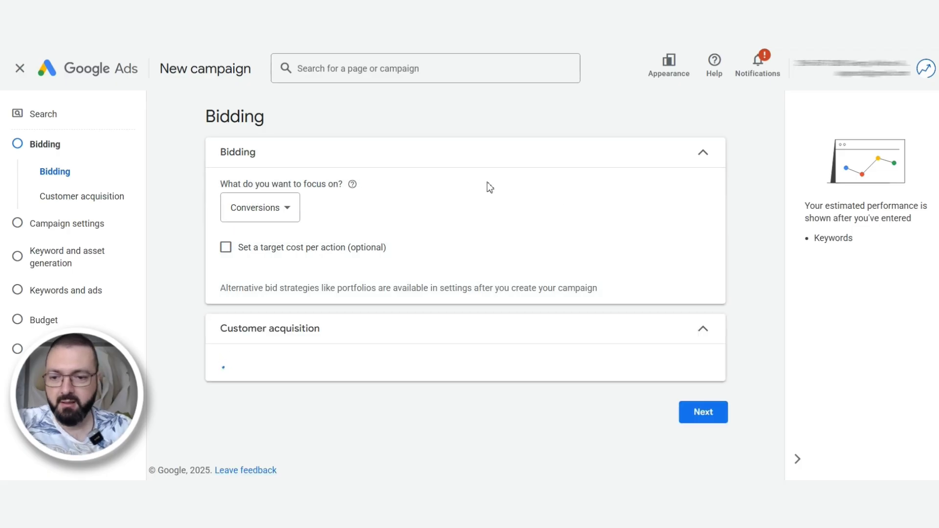
# Step: Set the bidding focus to Clicks without a maximum cost per click limit and continue to the campaign settings
pyautogui.click(281, 210)
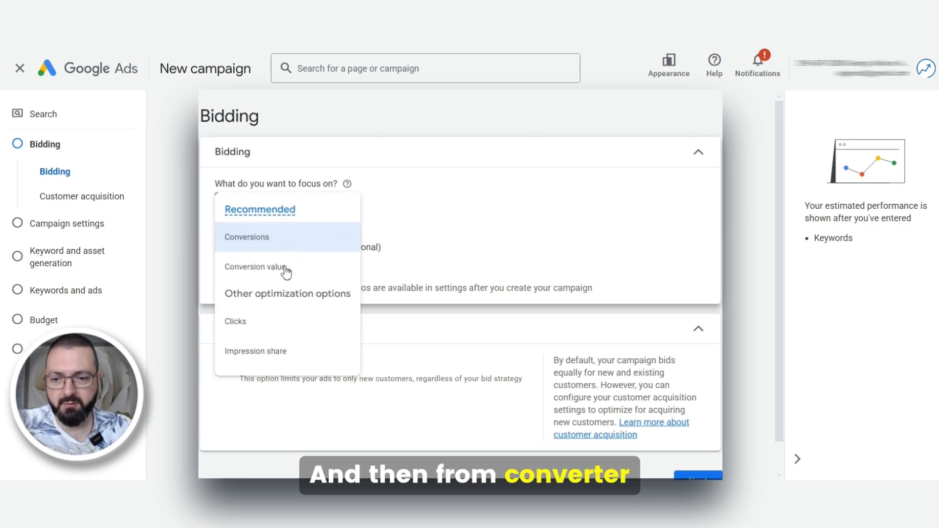
pyautogui.click(259, 321)
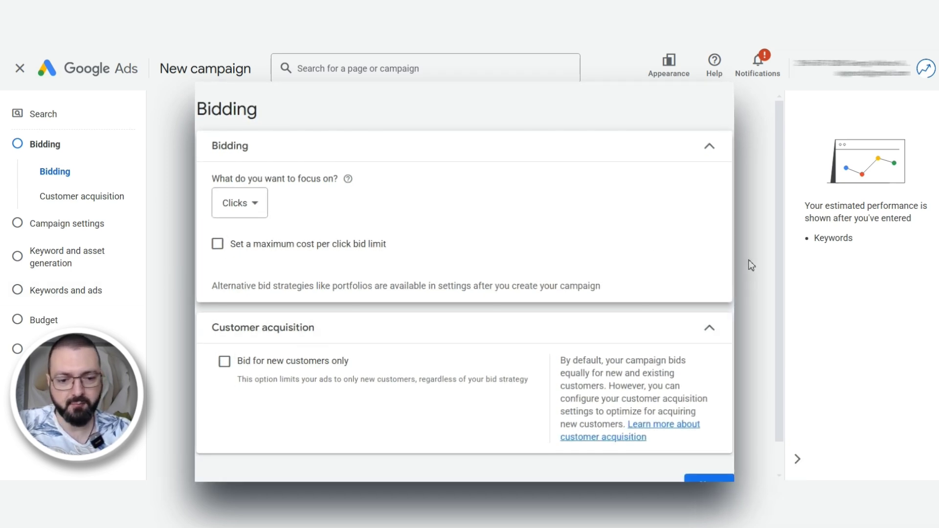
pyautogui.scroll(-2, 741, 262)
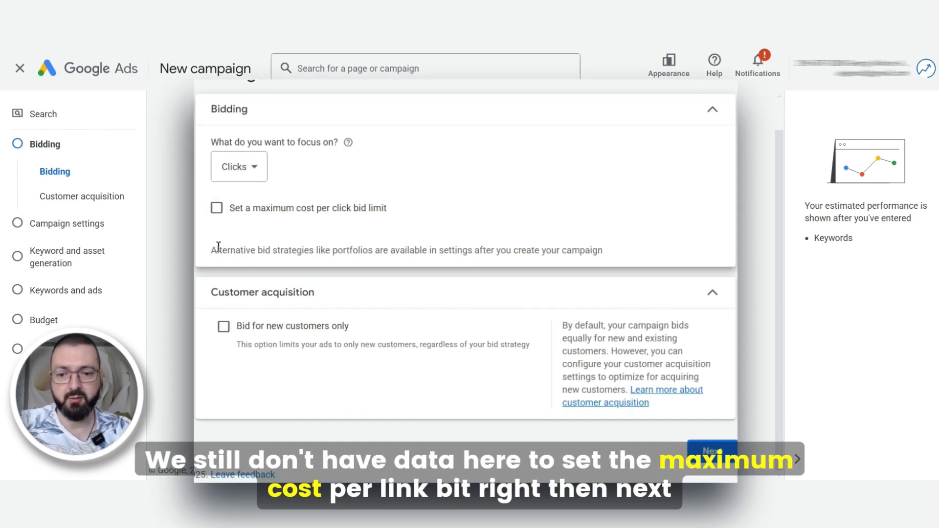
pyautogui.click(718, 459)
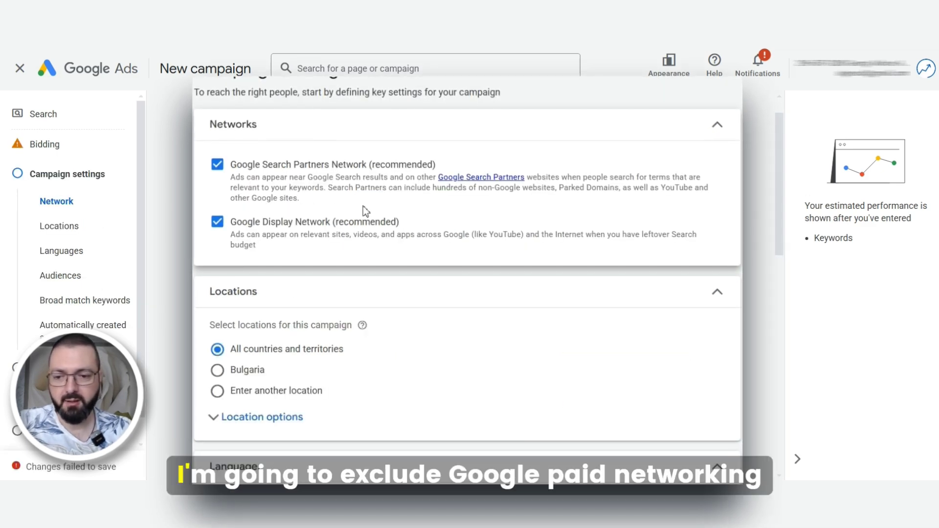
# Step: Exclude the Google Display Network from the campaign and choose to enter another location for targeting
pyautogui.click(217, 222)
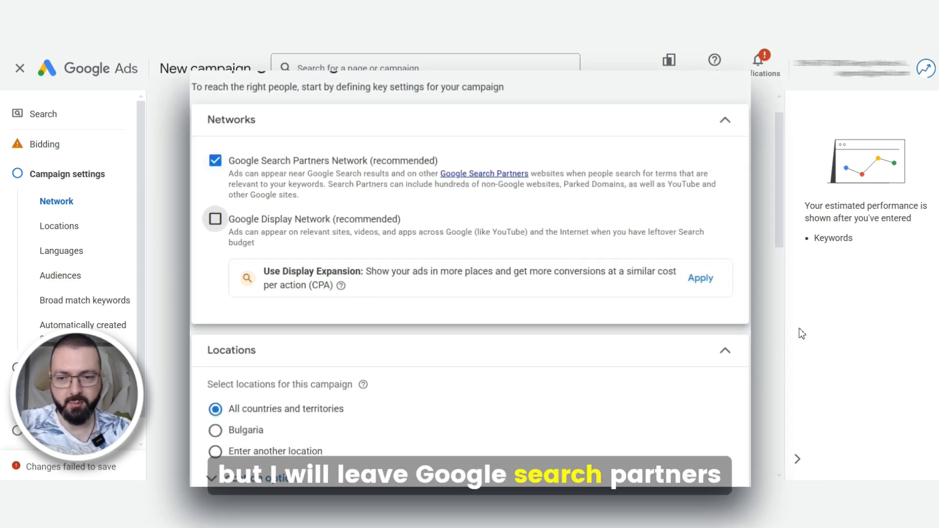
pyautogui.scroll(-3, 780, 281)
pyautogui.click(215, 320)
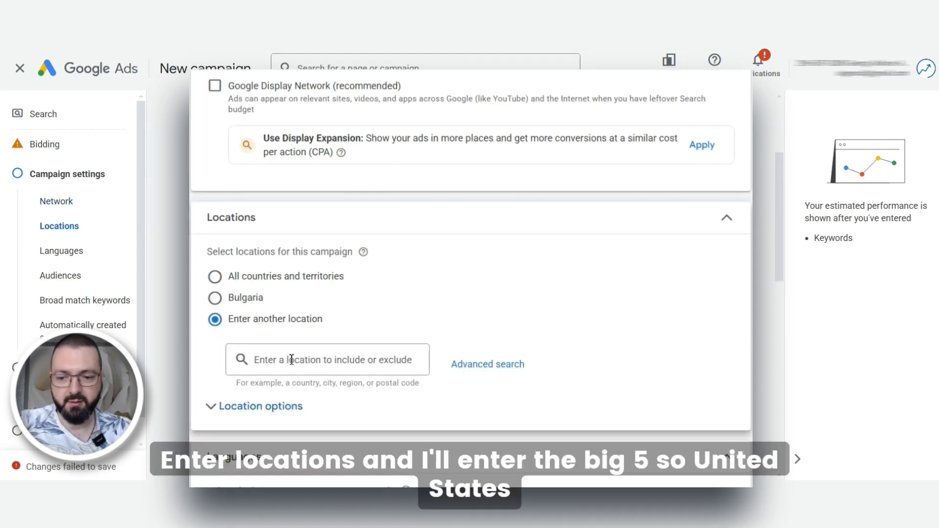
# Step: Add the countries United States and United Kingdom to the campaign's targeted locations
pyautogui.click(363, 365)
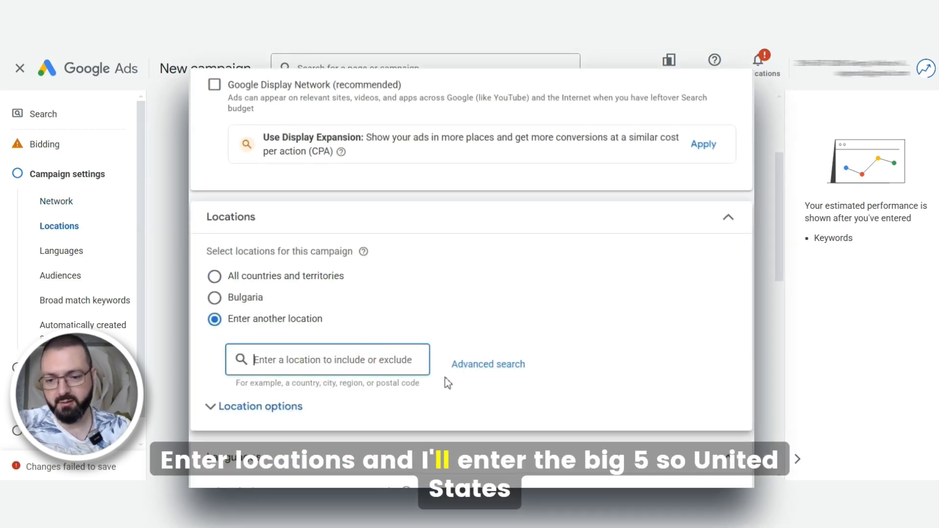
pyautogui.write('uni')
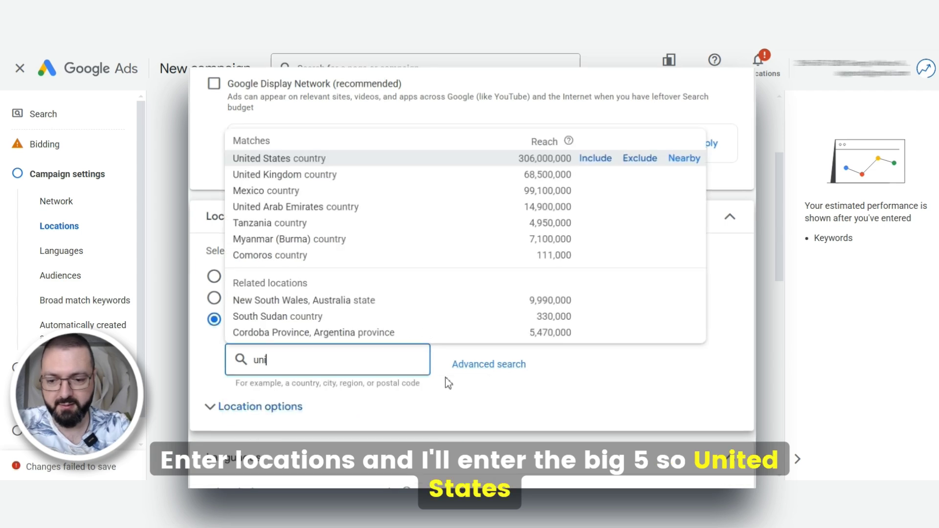
pyautogui.click(315, 159)
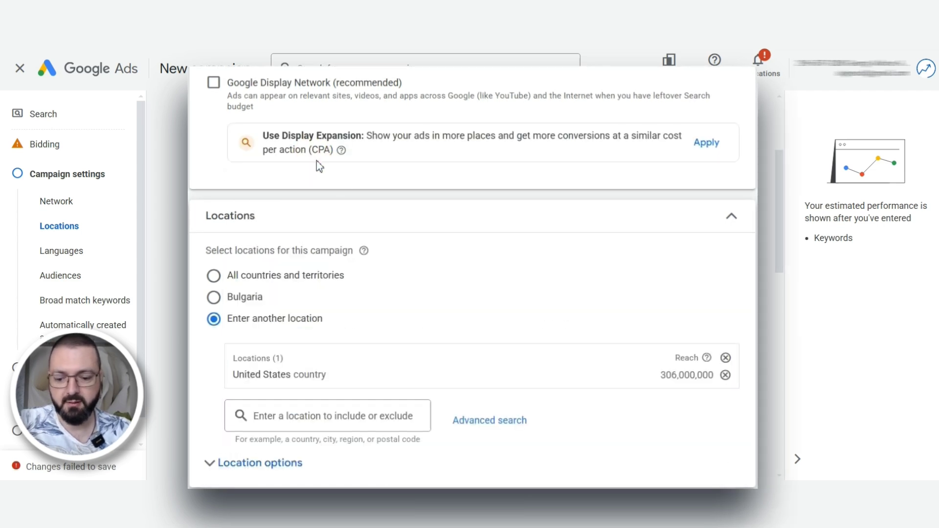
pyautogui.click(363, 415)
pyautogui.write('uni')
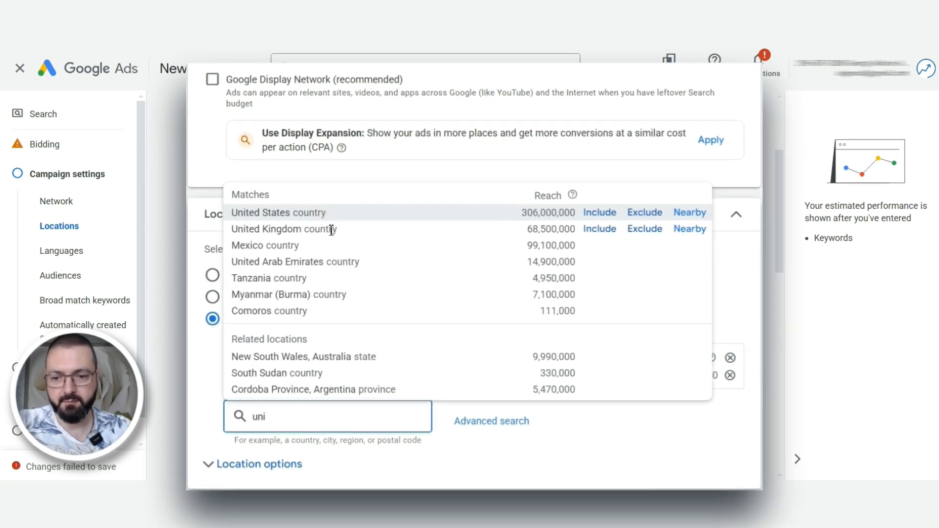
pyautogui.click(330, 229)
# Step: Add the countries Canada, Australia and New Zealand to the campaign's targeted locations
pyautogui.click(359, 431)
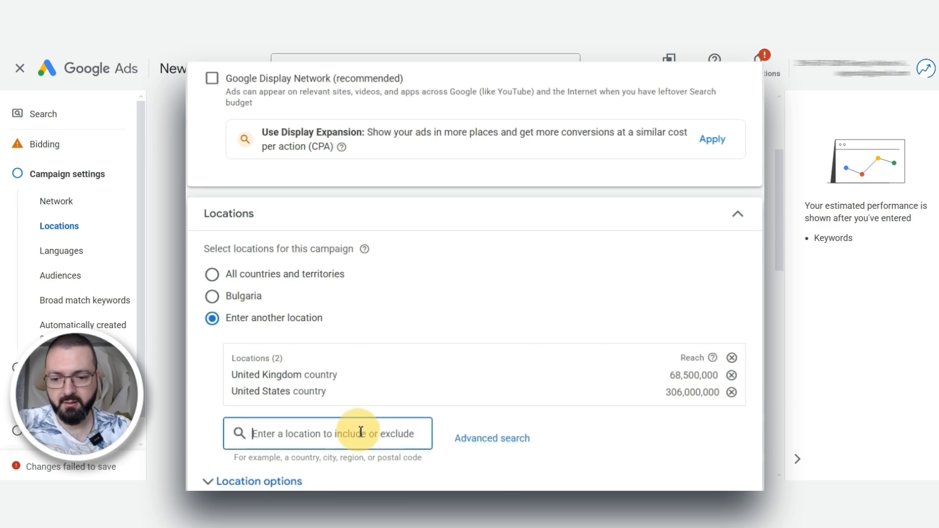
pyautogui.write('cana')
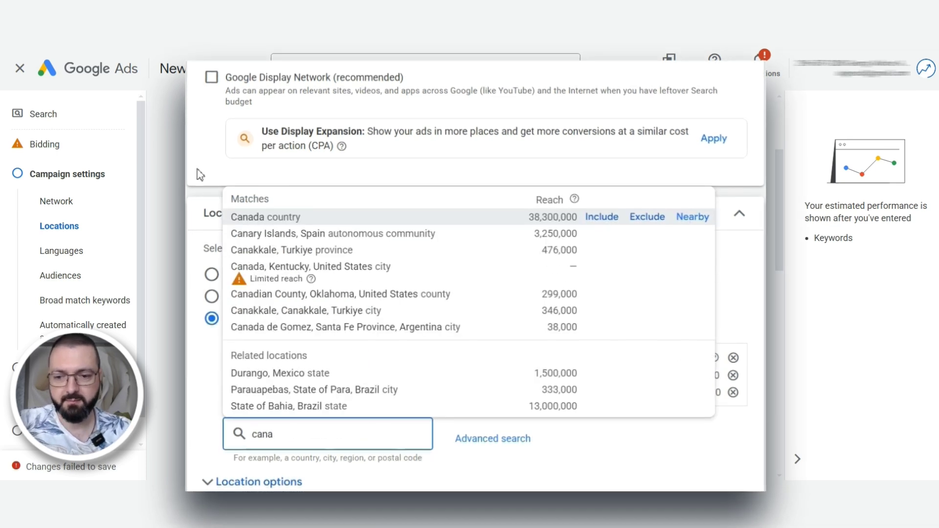
pyautogui.click(265, 217)
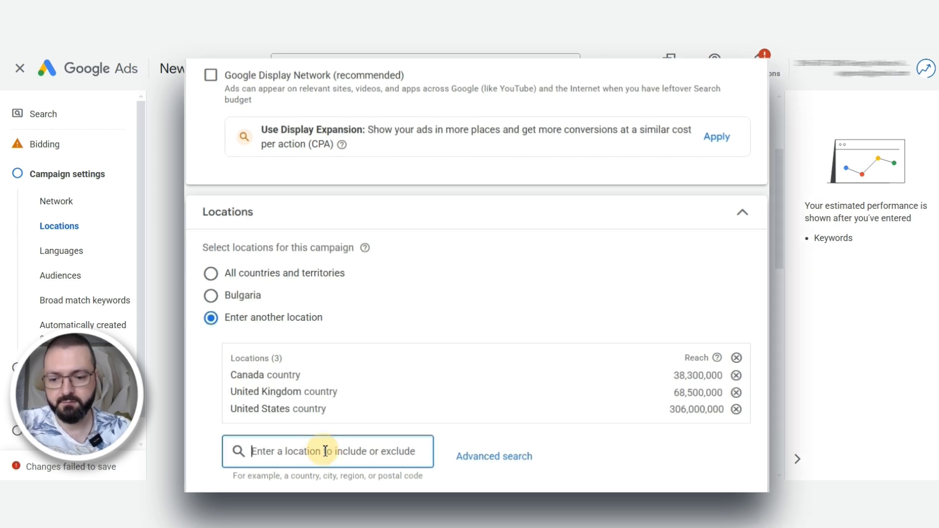
pyautogui.write('austra')
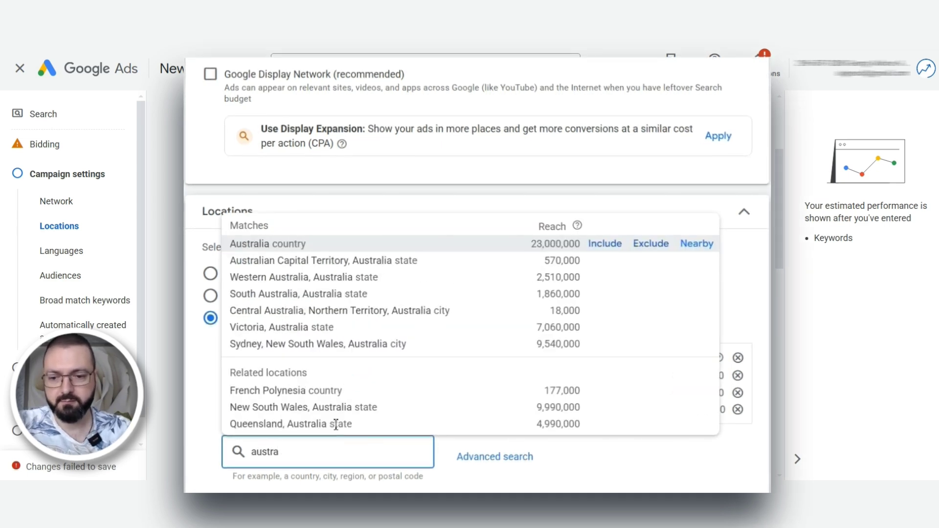
pyautogui.click(316, 244)
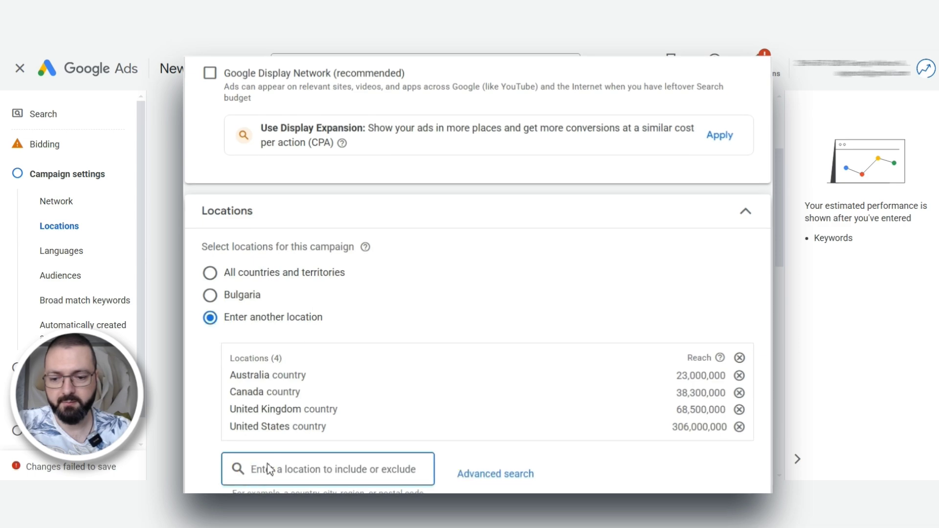
pyautogui.write('new')
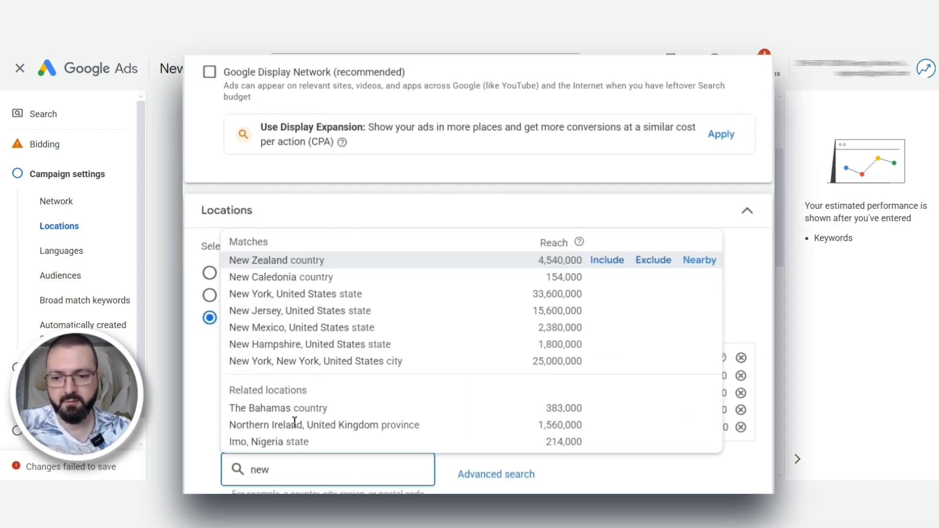
pyautogui.click(342, 263)
# Step: Expand the location options and examine the presence choices together with the target locations and language setting
pyautogui.scroll(-9, 651, 254)
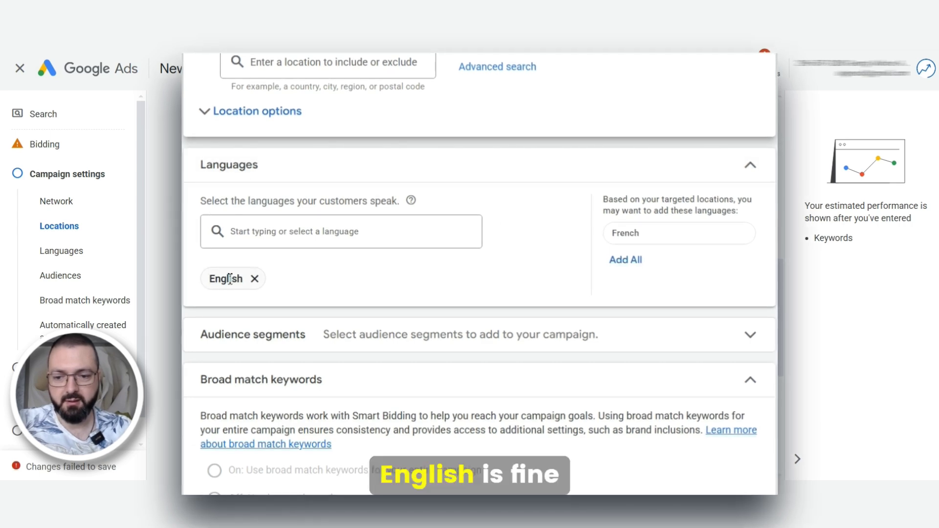
pyautogui.click(212, 117)
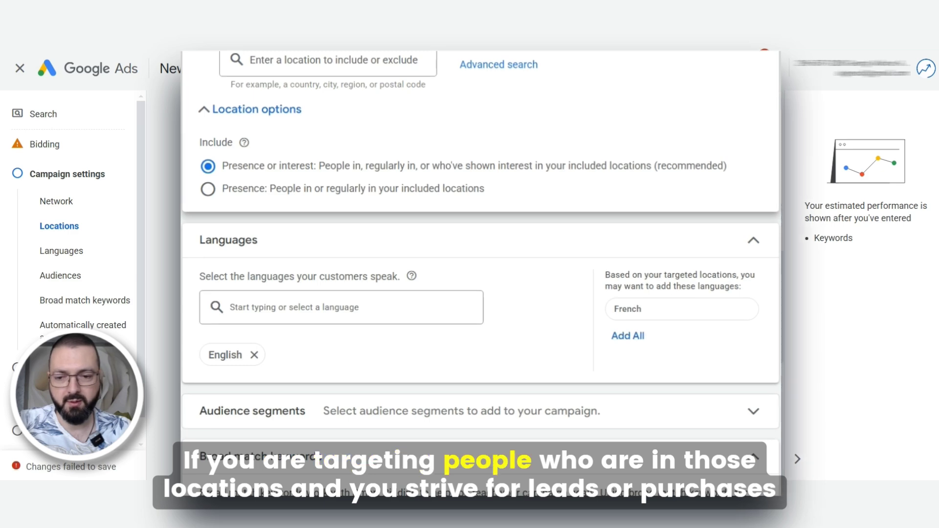
pyautogui.scroll(3, 448, 209)
pyautogui.scroll(-3, 473, 147)
pyautogui.scroll(1, 411, 235)
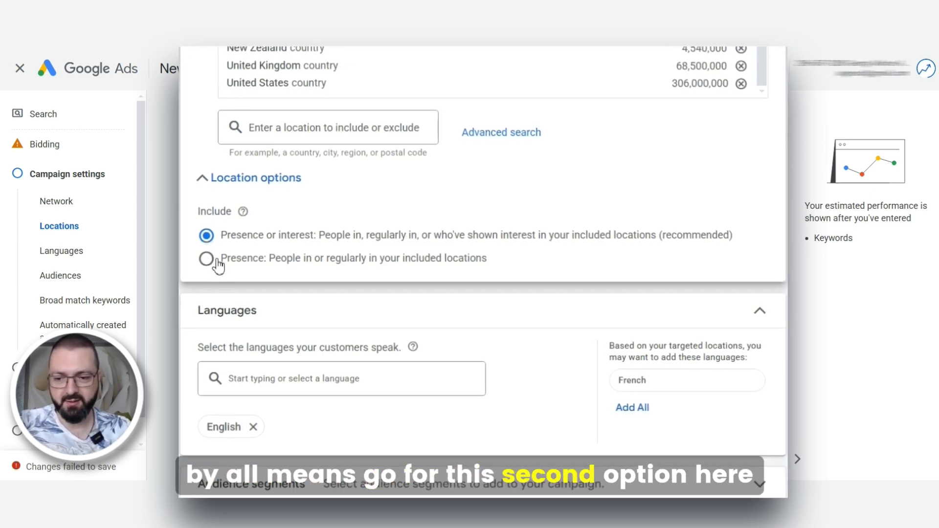
pyautogui.scroll(-3, 483, 269)
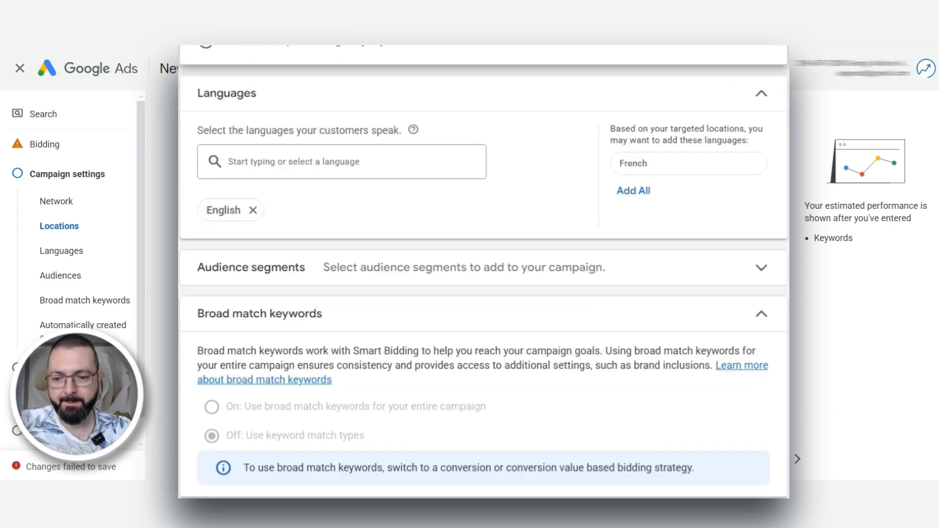
pyautogui.scroll(1, 310, 131)
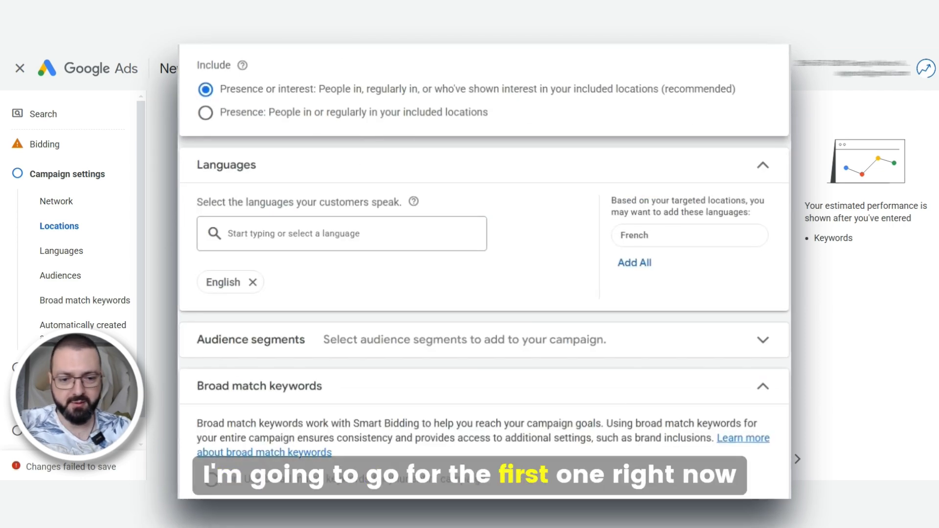
pyautogui.scroll(3, 699, 300)
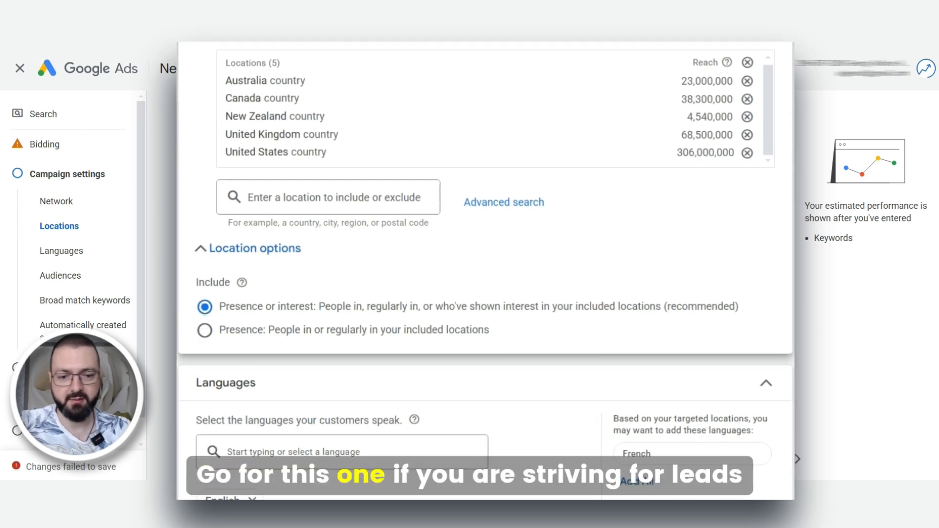
pyautogui.scroll(-3, 485, 244)
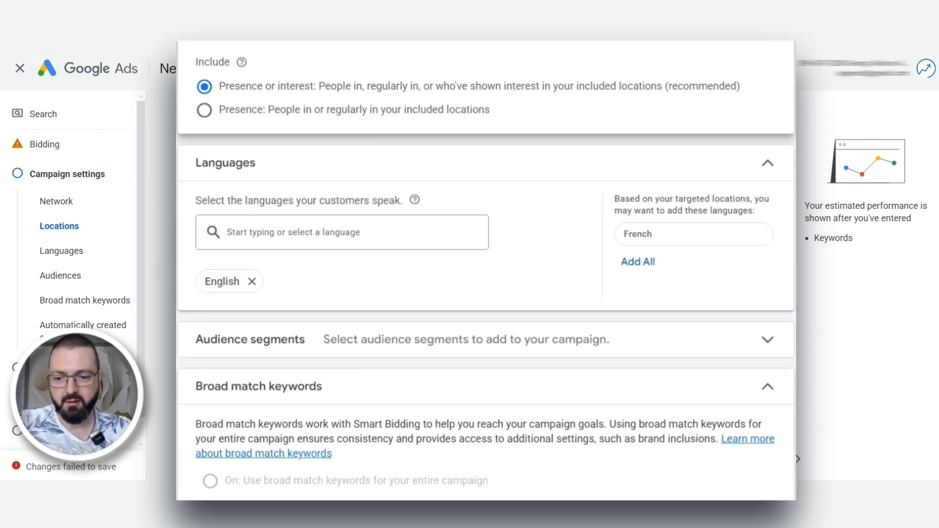
# Step: Expand the audience segments and select all 12 suggested segments for the campaign
pyautogui.scroll(-3, 487, 272)
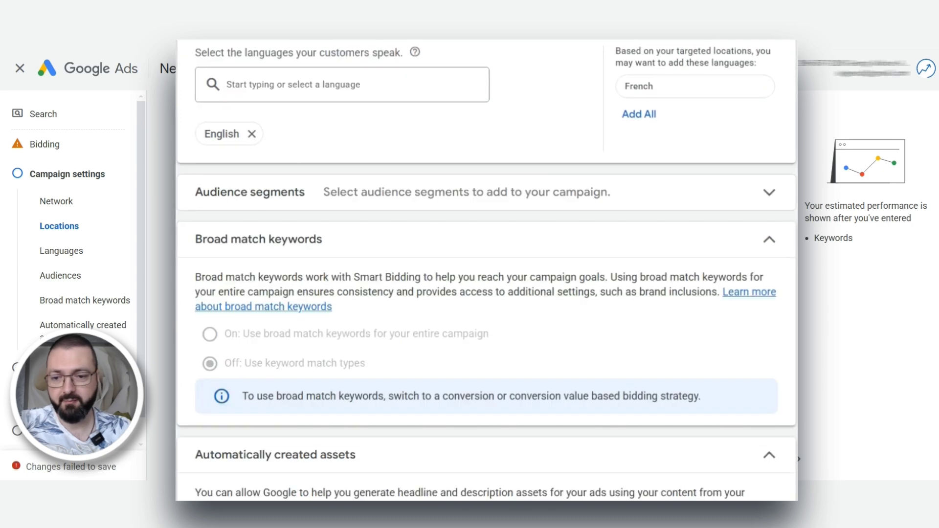
pyautogui.click(350, 202)
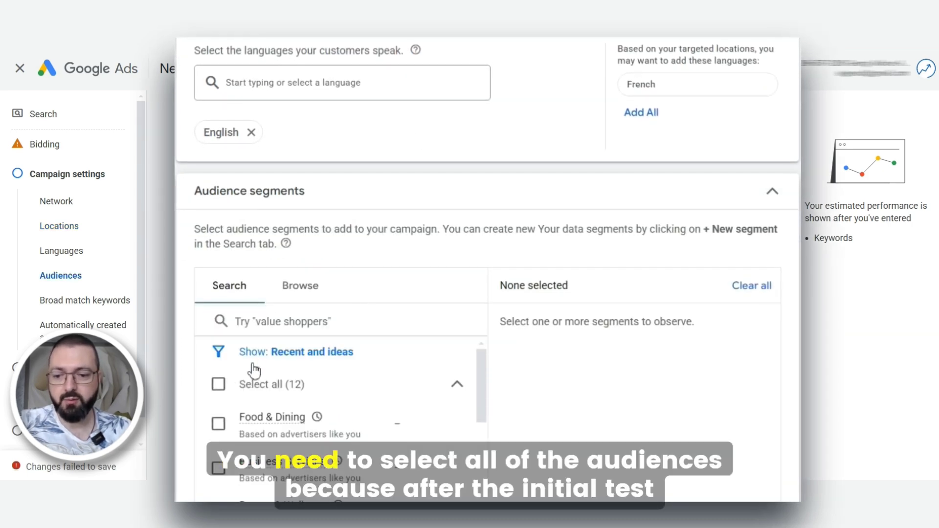
pyautogui.click(219, 385)
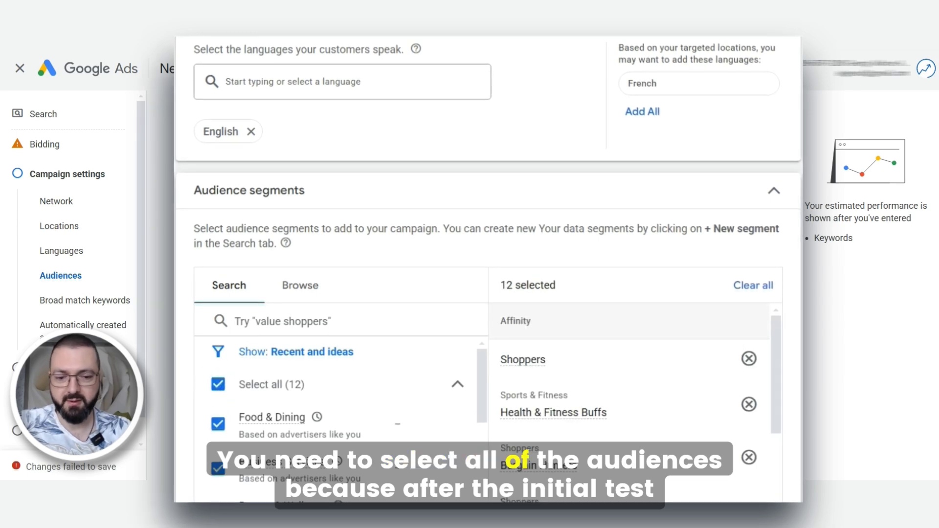
# Step: Review the audience targeting, broad match keywords and automatically created assets settings, and continue to Keyword and asset generation
pyautogui.scroll(-5, 421, 370)
pyautogui.scroll(-3, 488, 269)
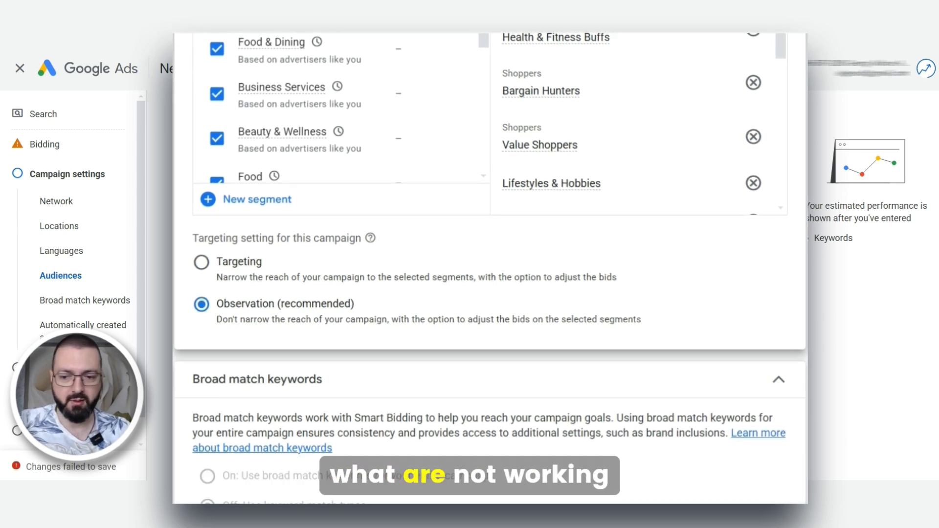
pyautogui.moveTo(441, 101)
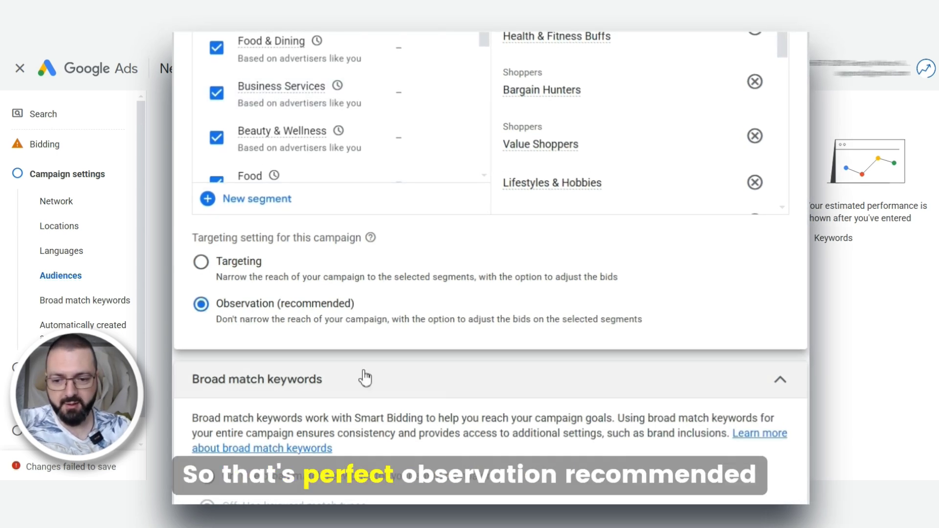
pyautogui.scroll(-3, 799, 189)
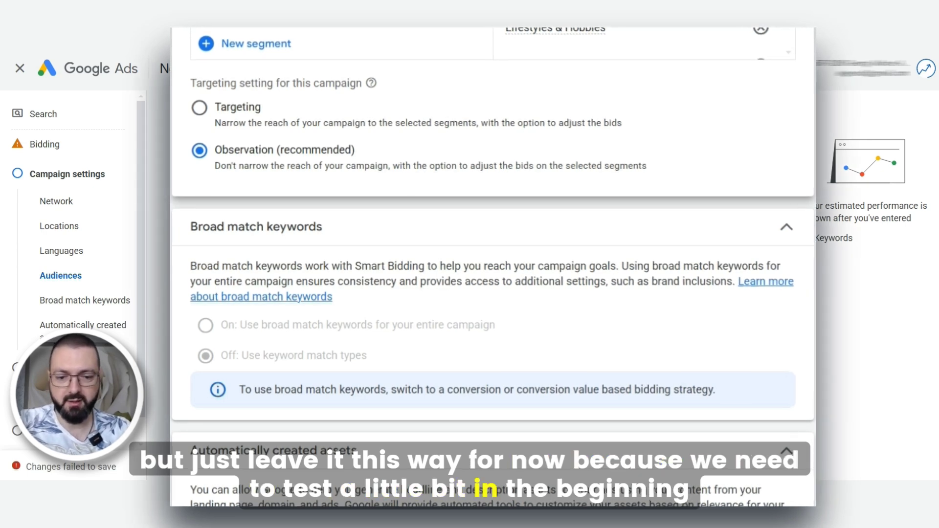
pyautogui.scroll(-5, 493, 265)
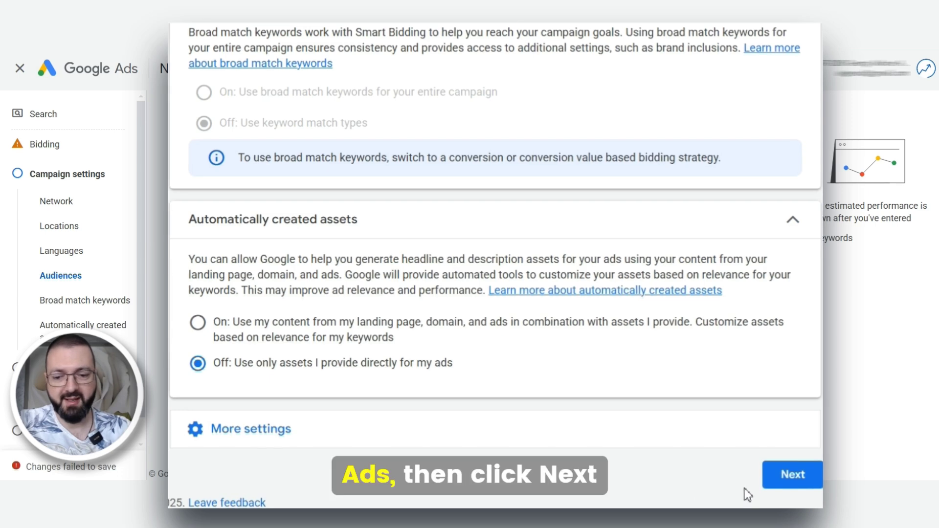
pyautogui.click(793, 474)
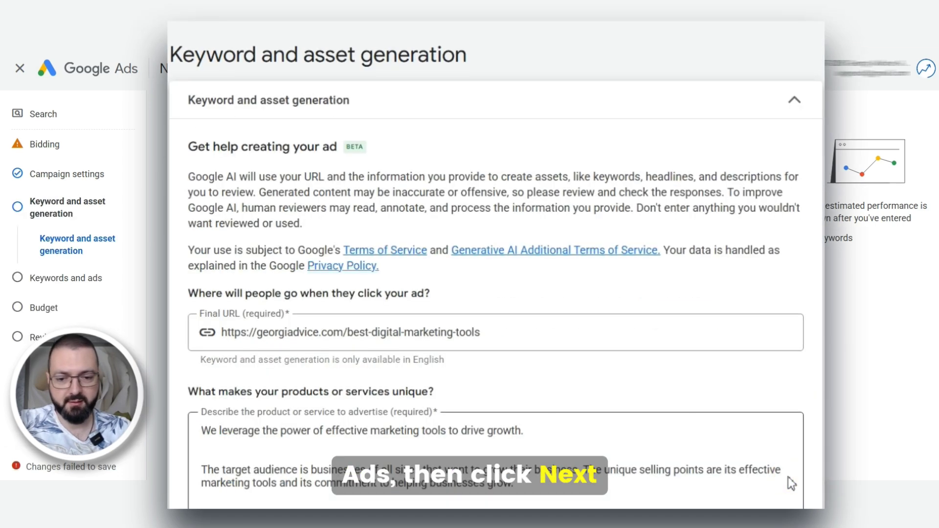
# Step: Review the final URL and product description for keyword and asset generation, and skip the AI generation
pyautogui.scroll(-2, 712, 371)
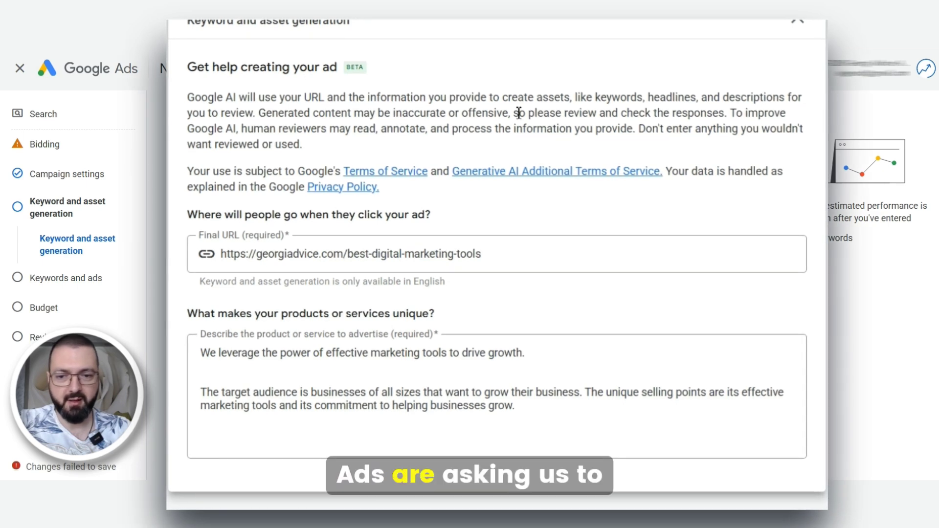
pyautogui.doubleClick(355, 66)
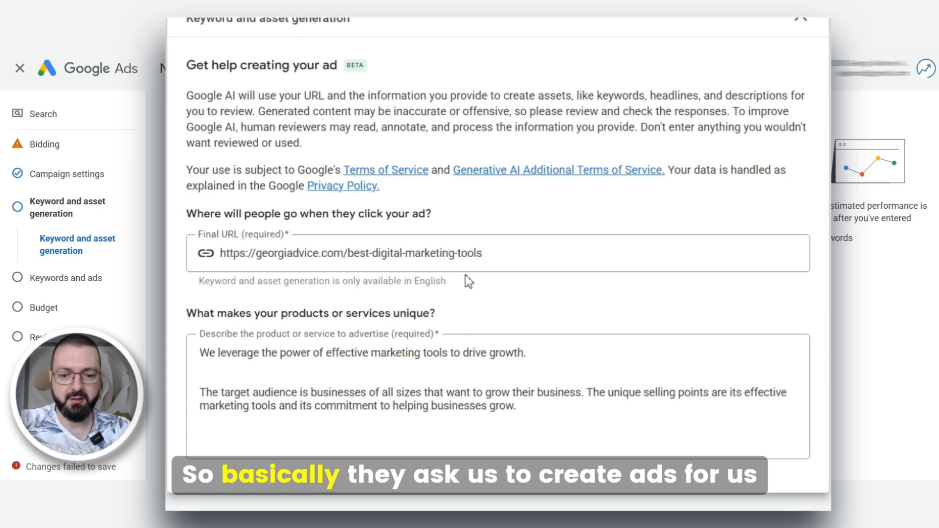
pyautogui.scroll(2, 459, 293)
pyautogui.scroll(-2, 454, 315)
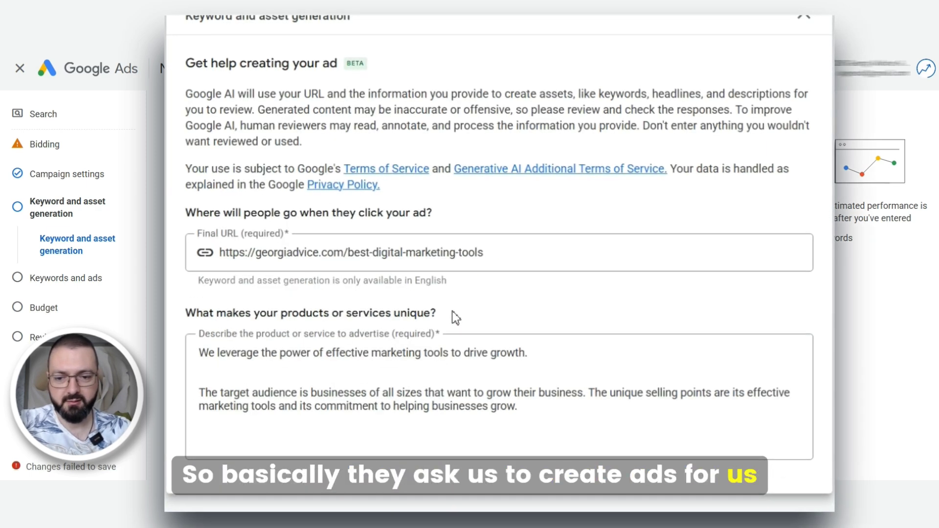
pyautogui.scroll(-2, 644, 269)
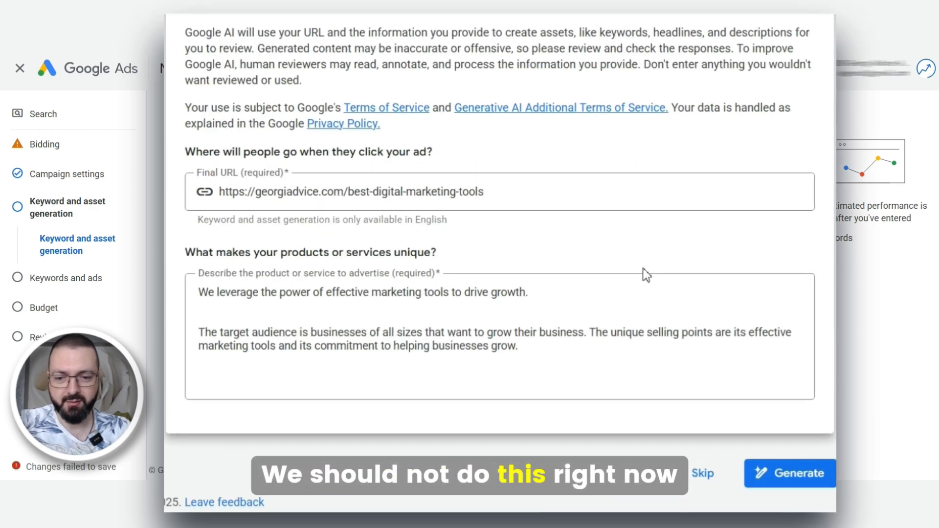
pyautogui.click(704, 474)
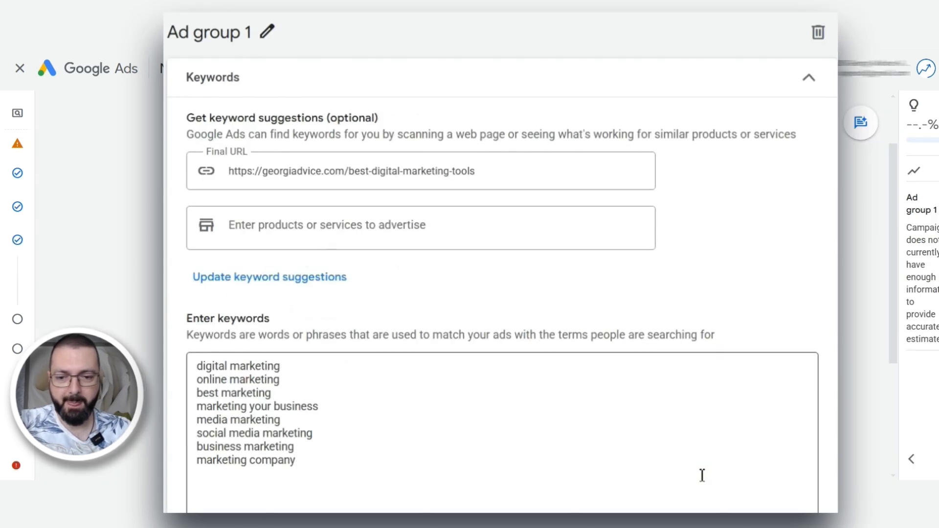
# Step: Check the final URL for keyword suggestions, switch to Notepad and copy the researched keyword list, including the bracketed exact-match keywords
pyautogui.tripleClick(216, 172)
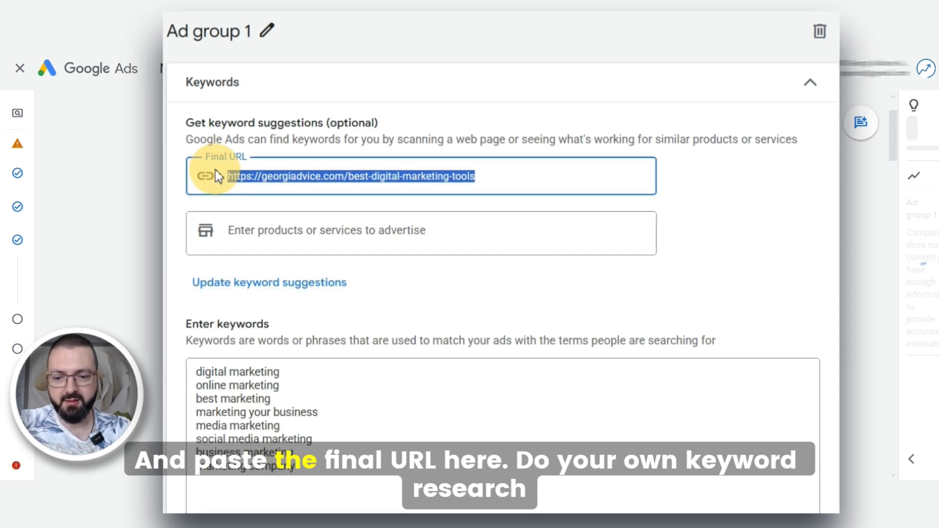
pyautogui.scroll(-3, 256, 331)
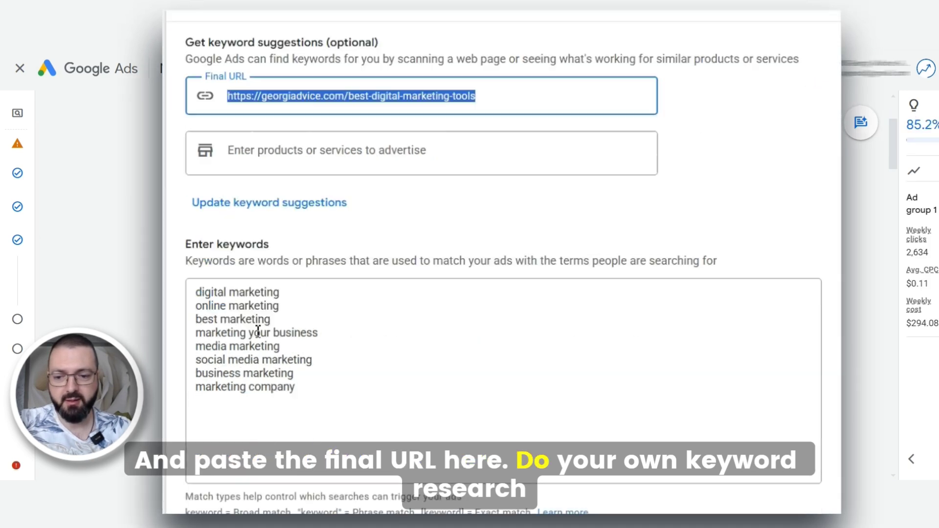
pyautogui.hotkey('alt', 'Tab')
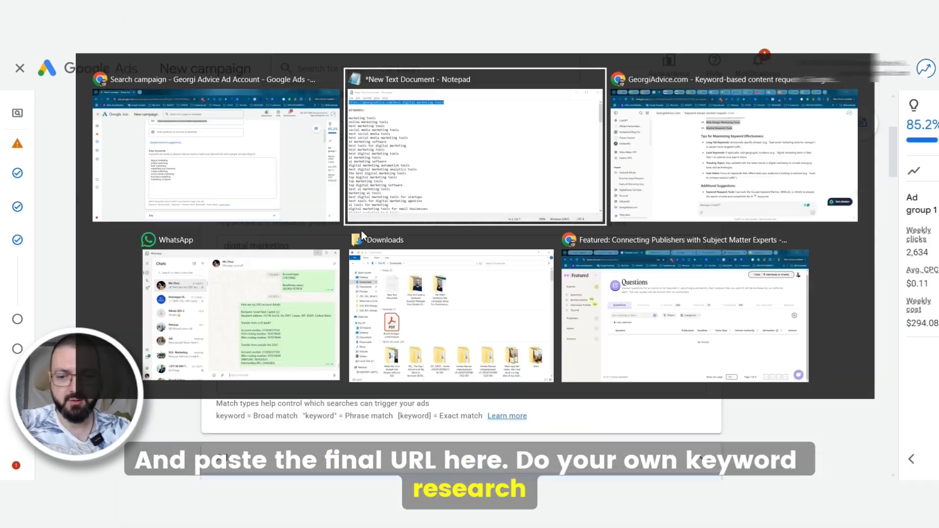
pyautogui.scroll(-5, 241, 205)
pyautogui.scroll(5, 152, 161)
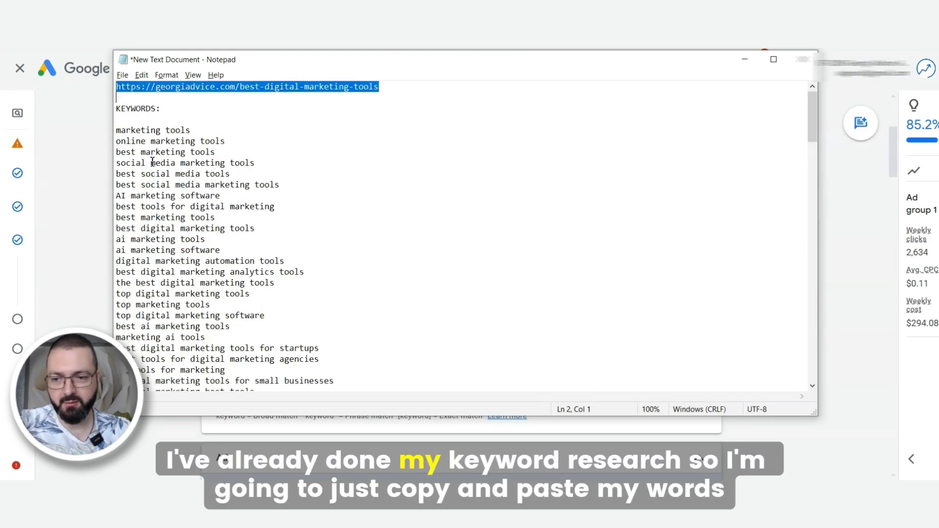
pyautogui.moveTo(119, 131); pyautogui.dragTo(327, 234)
pyautogui.hotkey('ctrl', 'c')
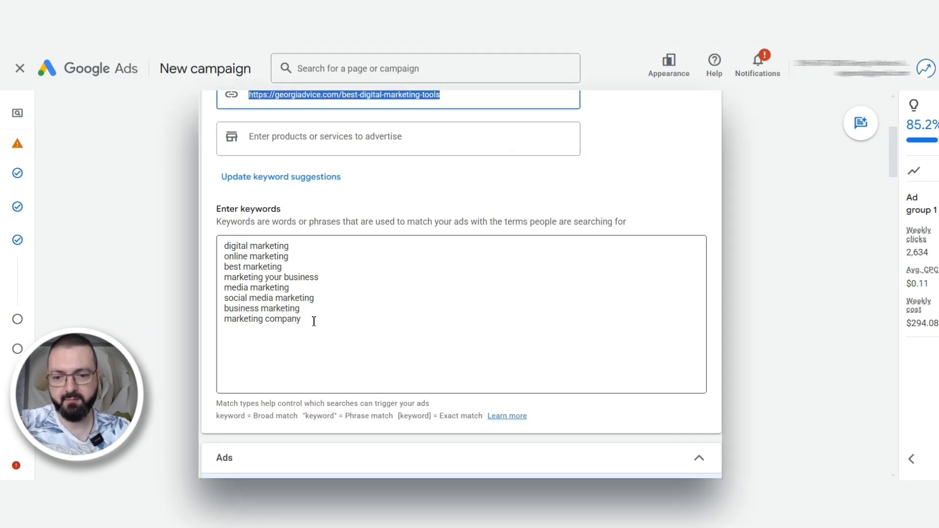
# Step: Replace all suggested keywords of Ad group 1 in Google Ads with the copied keyword list and review the pasted entries
pyautogui.moveTo(310, 319); pyautogui.dragTo(226, 288)
pyautogui.hotkey('ctrl', 'a')
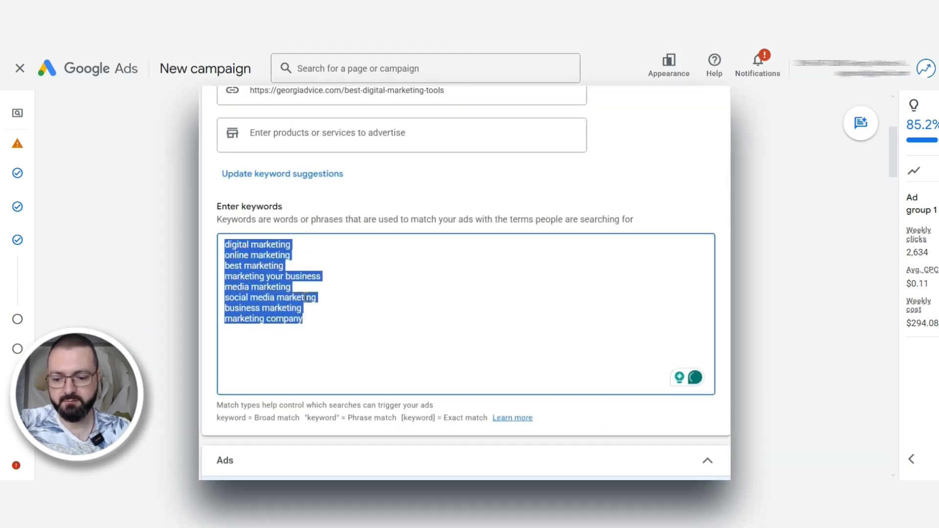
pyautogui.hotkey('ctrl', 'v')
pyautogui.scroll(10, 402, 326)
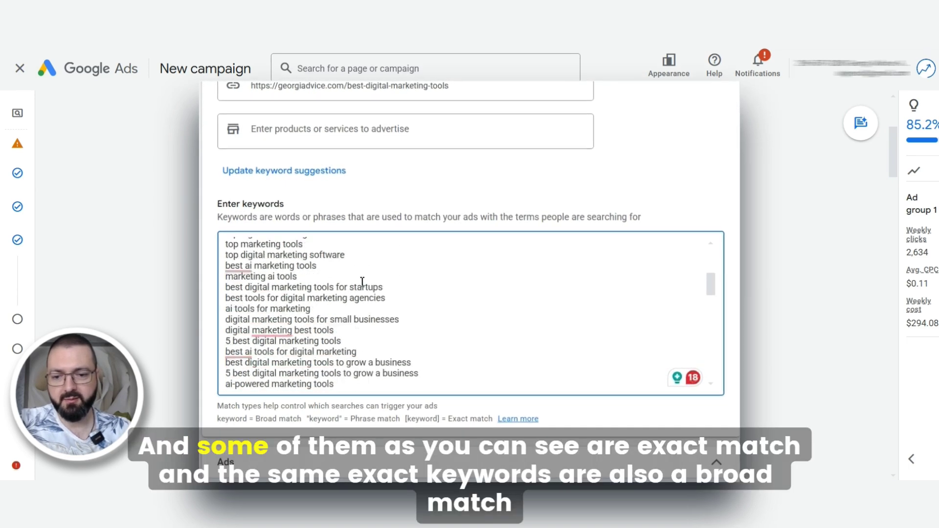
pyautogui.scroll(8, 363, 286)
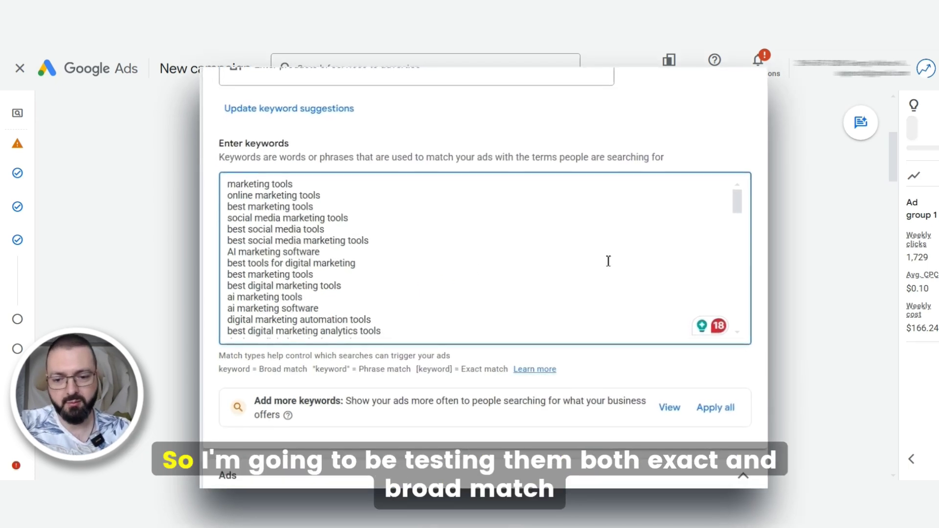
# Step: Check that the ad's final URL leads to the best-digital-marketing-tools page
pyautogui.scroll(-8, 247, 267)
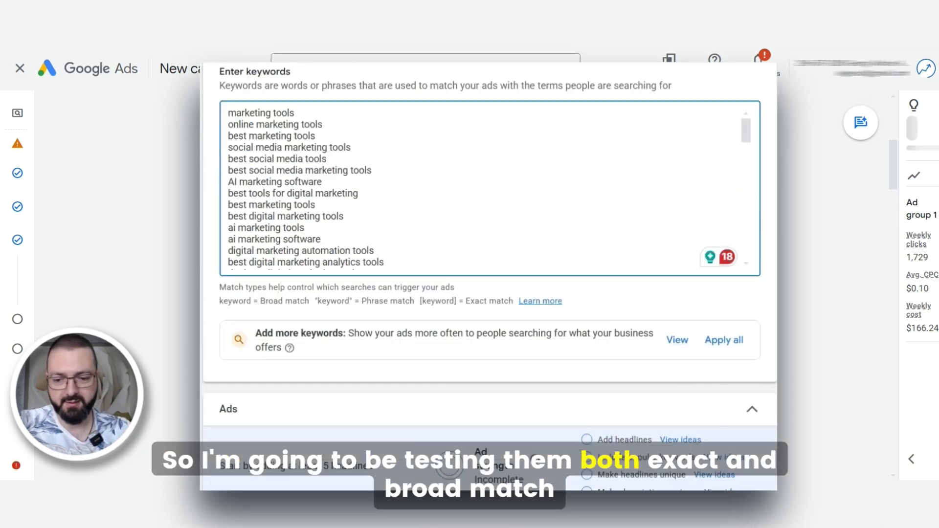
pyautogui.tripleClick(322, 246)
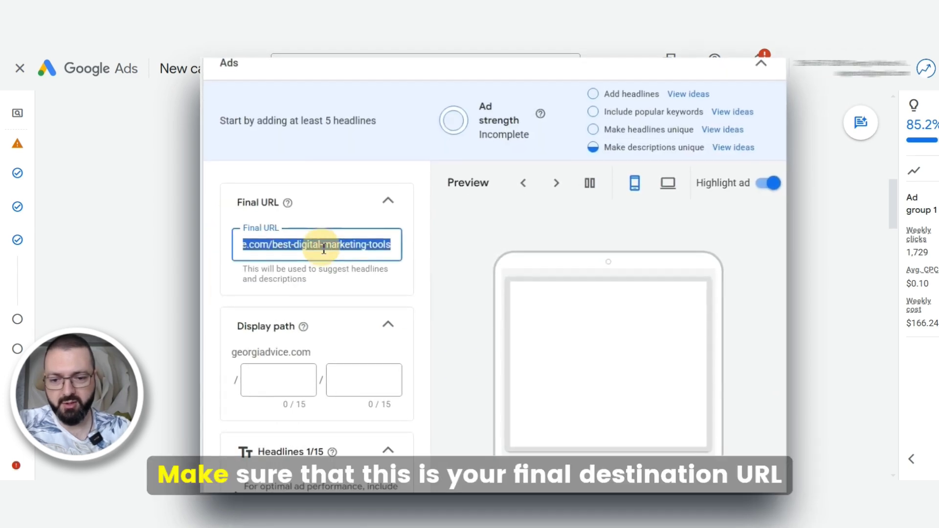
pyautogui.click(321, 248)
pyautogui.moveTo(319, 249); pyautogui.dragTo(403, 255)
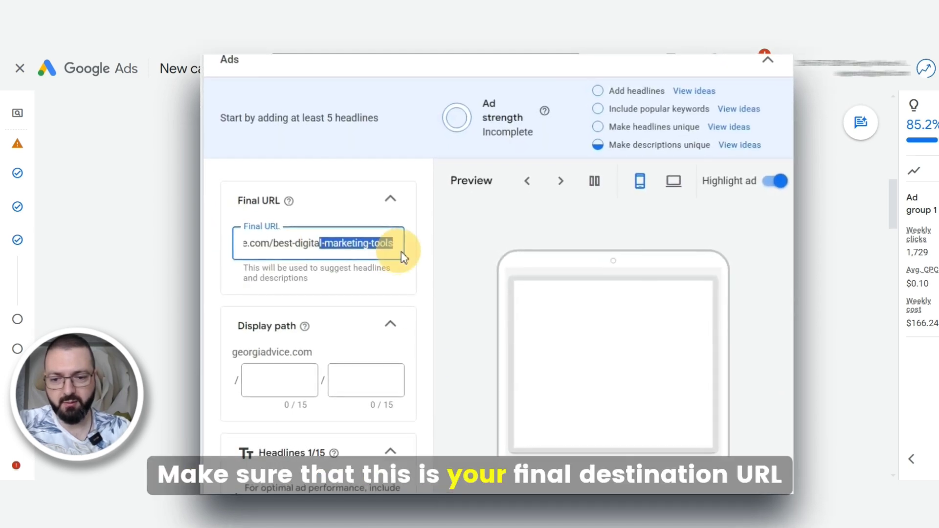
pyautogui.click(136, 283)
pyautogui.scroll(-2, 294, 289)
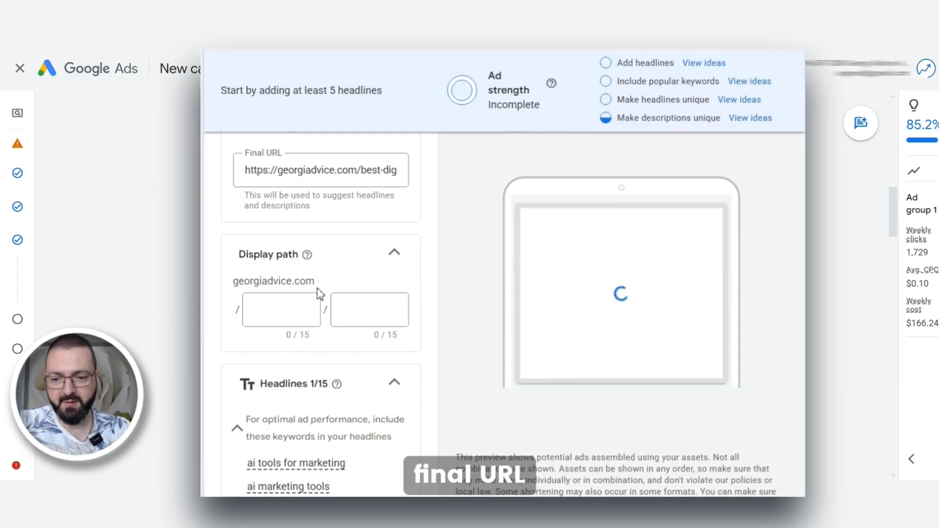
# Step: Add empty headline fields to the ad until the maximum of 15 is reached
pyautogui.scroll(-2, 306, 280)
pyautogui.scroll(-5, 307, 281)
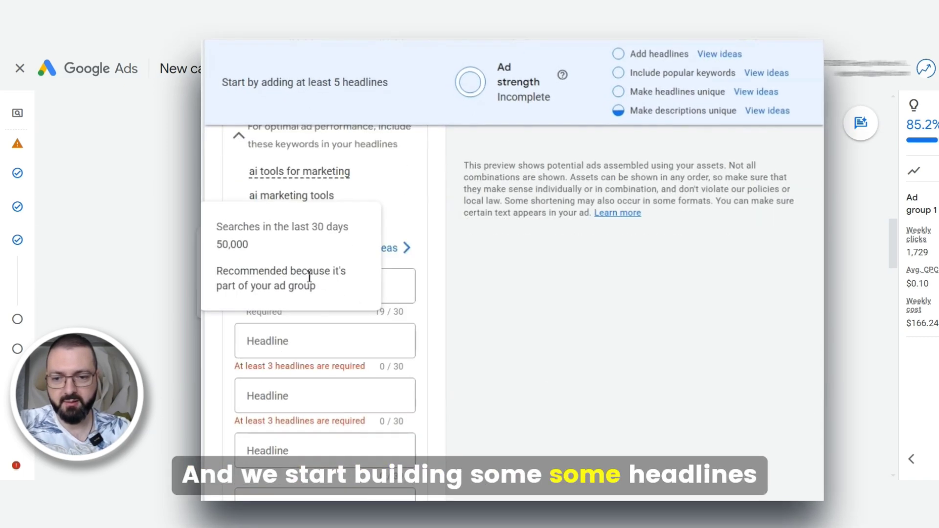
pyautogui.scroll(-5, 361, 415)
pyautogui.click(273, 367)
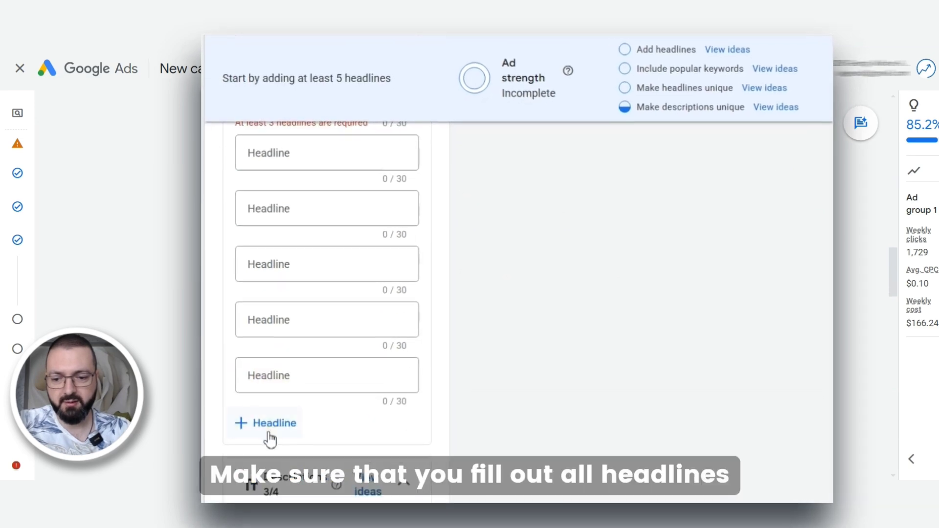
pyautogui.click(271, 423)
pyautogui.scroll(-3, 276, 441)
pyautogui.click(280, 342)
pyautogui.click(288, 384)
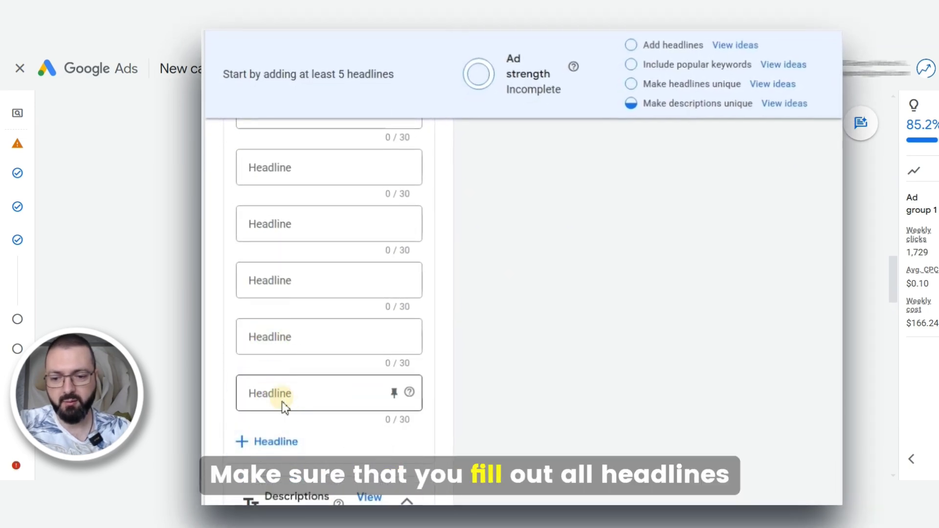
pyautogui.click(276, 440)
pyautogui.scroll(-3, 288, 392)
pyautogui.click(273, 356)
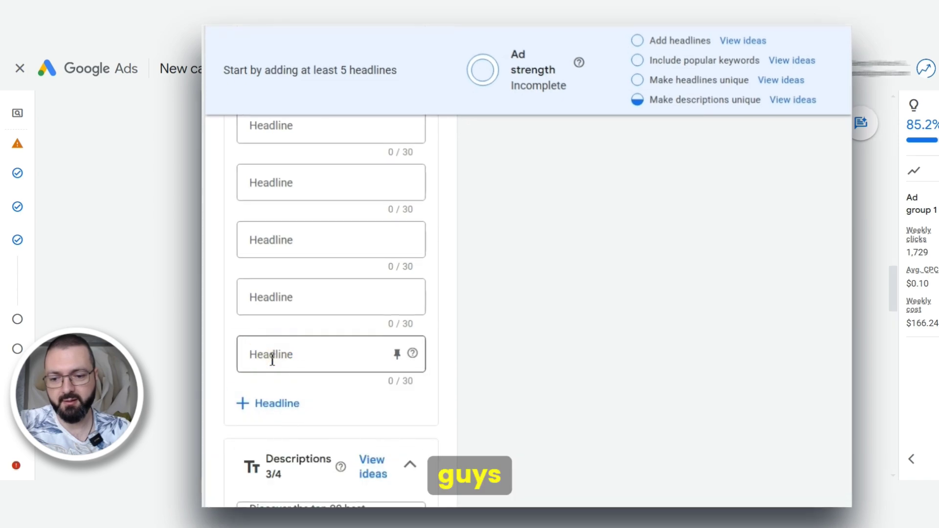
pyautogui.scroll(-2, 276, 338)
pyautogui.click(278, 325)
pyautogui.click(273, 386)
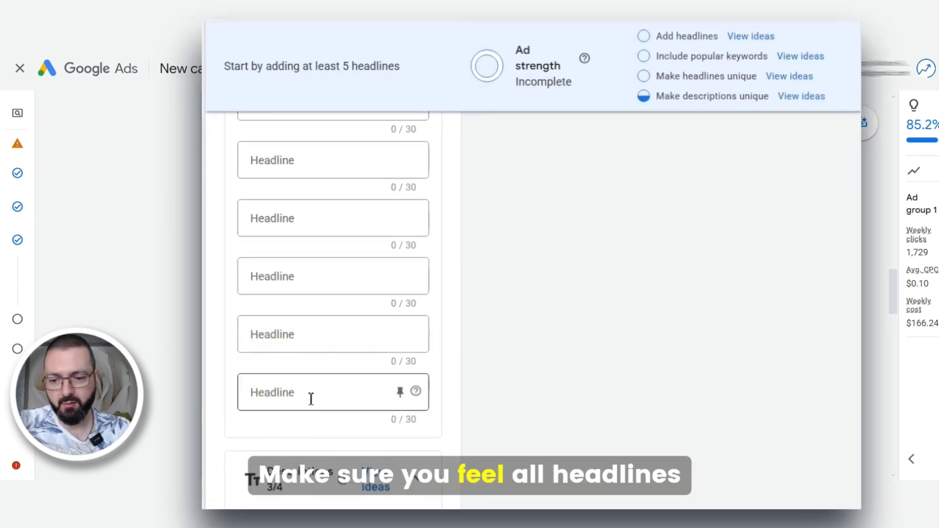
# Step: Try to use "Top 20 Digital Marketing Tools 2025" from the Notepad headline list as the ad's first headline
pyautogui.scroll(5, 300, 326)
pyautogui.click(304, 315)
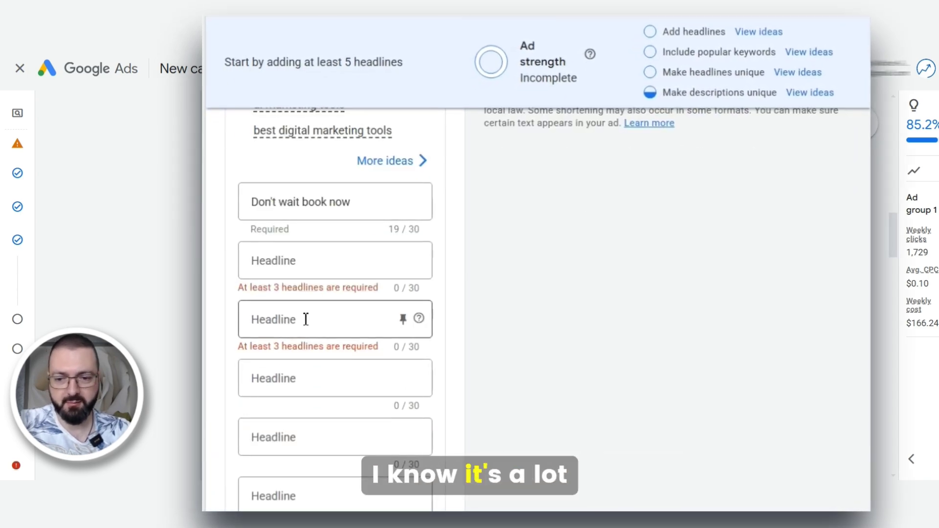
pyautogui.hotkey('alt', 'Tab')
pyautogui.hotkey('alt', 'Tab')
pyautogui.hotkey('alt', 'Tab')
pyautogui.scroll(-3, 287, 242)
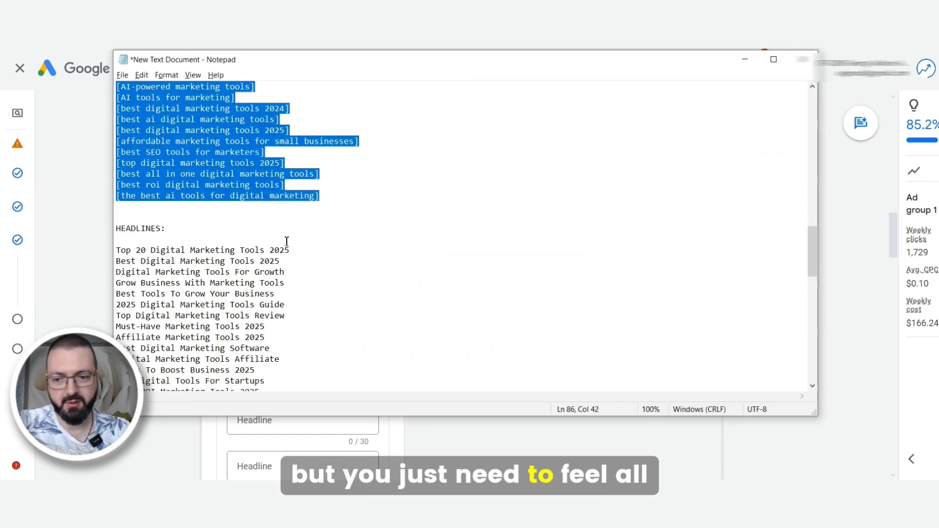
pyautogui.scroll(-1, 277, 244)
pyautogui.moveTo(116, 152); pyautogui.dragTo(223, 163)
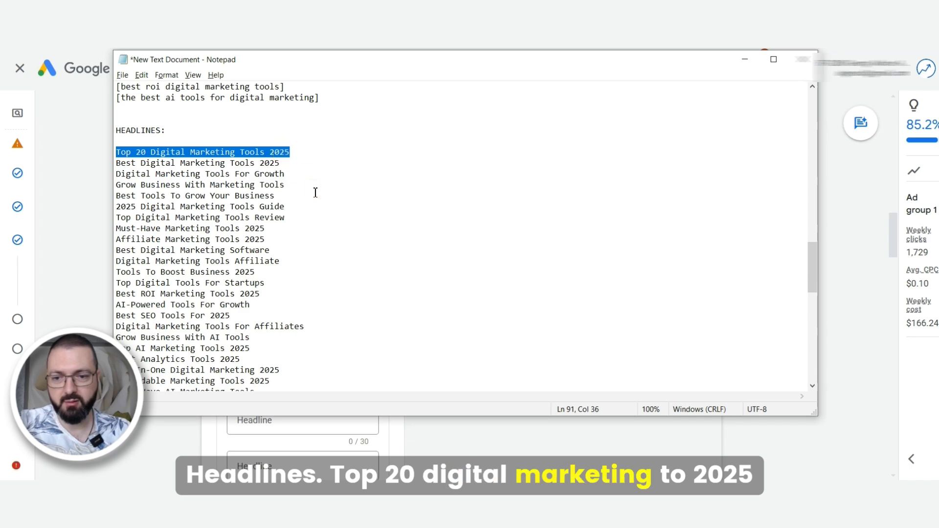
pyautogui.hotkey('alt', 'Tab')
pyautogui.click(271, 242)
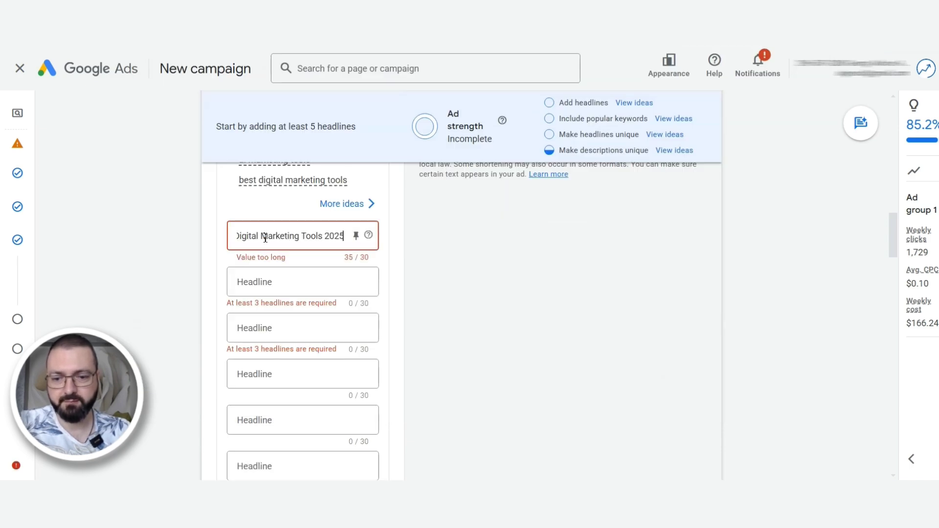
# Step: Copy "Boost Biz With 2025 Tools" from the shorter headlines in Notepad and replace the ad's first headline with it
pyautogui.hotkey('alt', 'Tab')
pyautogui.scroll(-10, 488, 218)
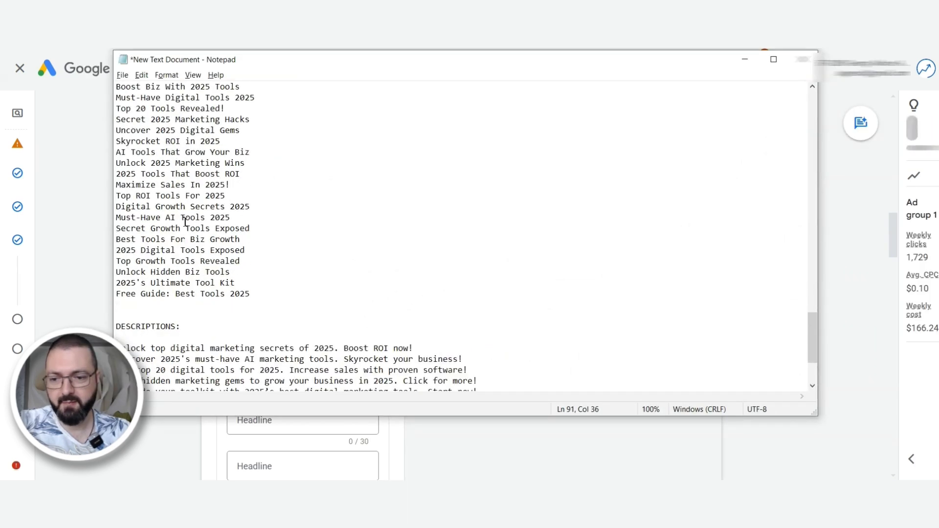
pyautogui.scroll(3, 185, 222)
pyautogui.click(119, 186)
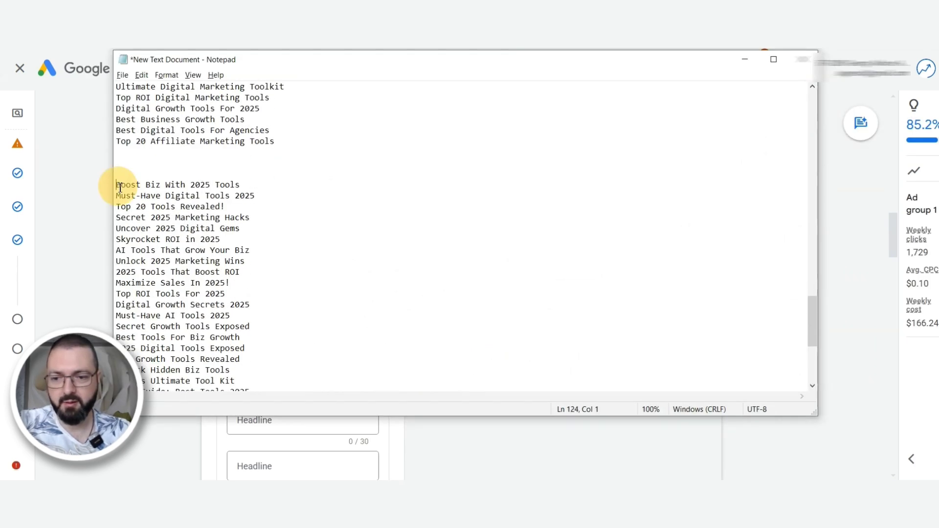
pyautogui.moveTo(121, 187); pyautogui.dragTo(260, 185)
pyautogui.hotkey('ctrl', 'c')
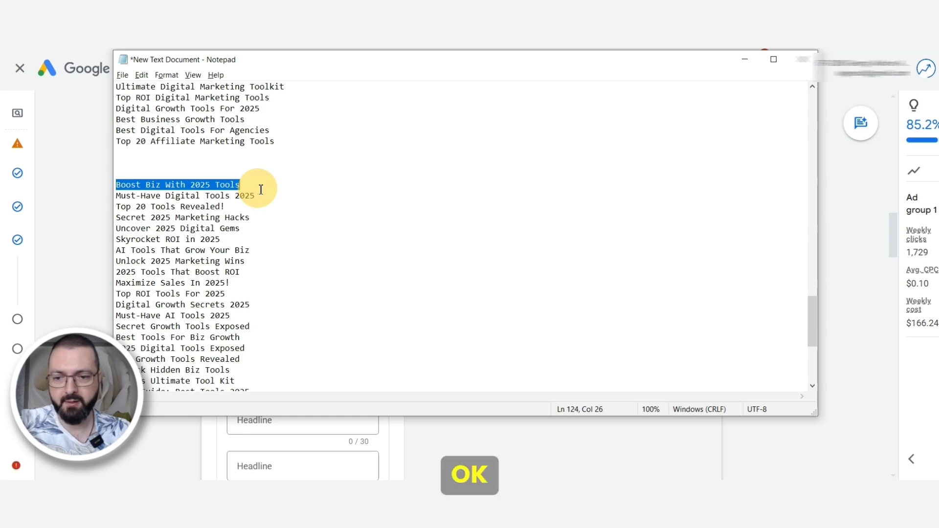
pyautogui.hotkey('alt', 'Tab')
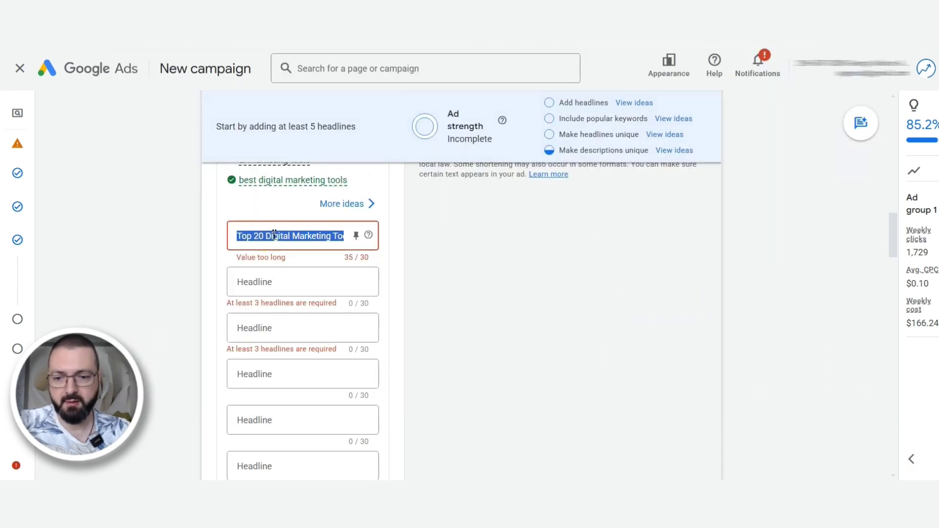
# Step: Fill the ad's second headline with "Top 20 Tools Revealed" copied from the Notepad list
pyautogui.click(267, 281)
pyautogui.hotkey('alt', 'Tab')
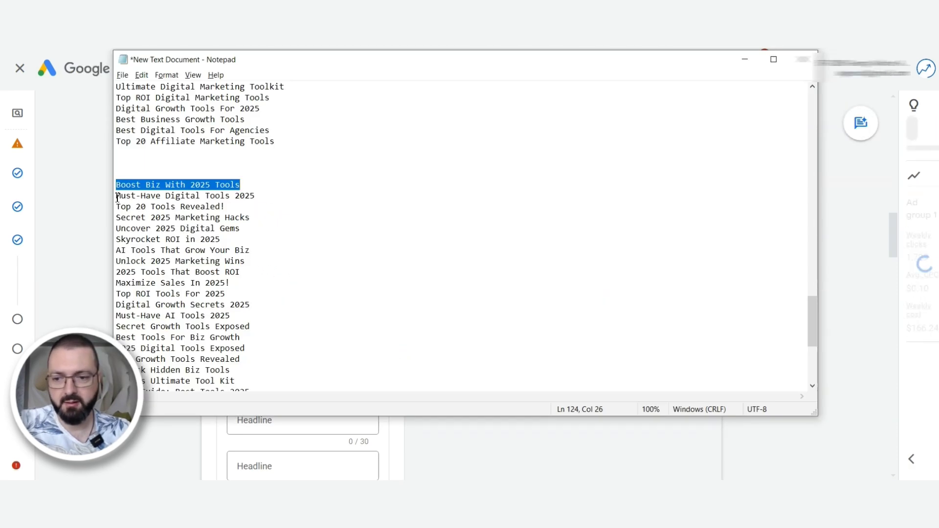
pyautogui.moveTo(119, 209); pyautogui.dragTo(207, 208)
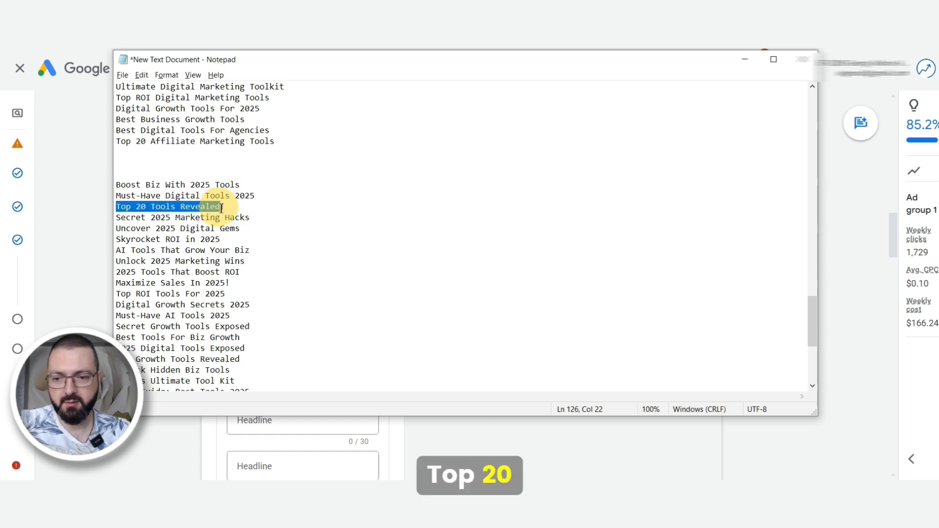
pyautogui.hotkey('ctrl', 'c')
pyautogui.hotkey('alt', 'Tab')
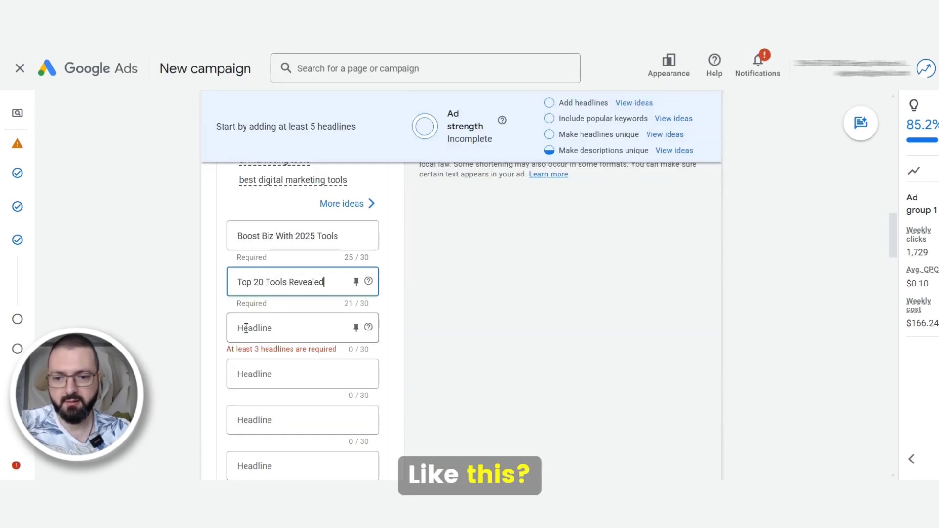
# Step: Copy "Uncover 2025 Digital" from the Notepad list into the ad's third headline and complete it as "Uncover 2025 Digital Tools"
pyautogui.hotkey('alt', 'Tab')
pyautogui.moveTo(118, 217); pyautogui.dragTo(204, 216)
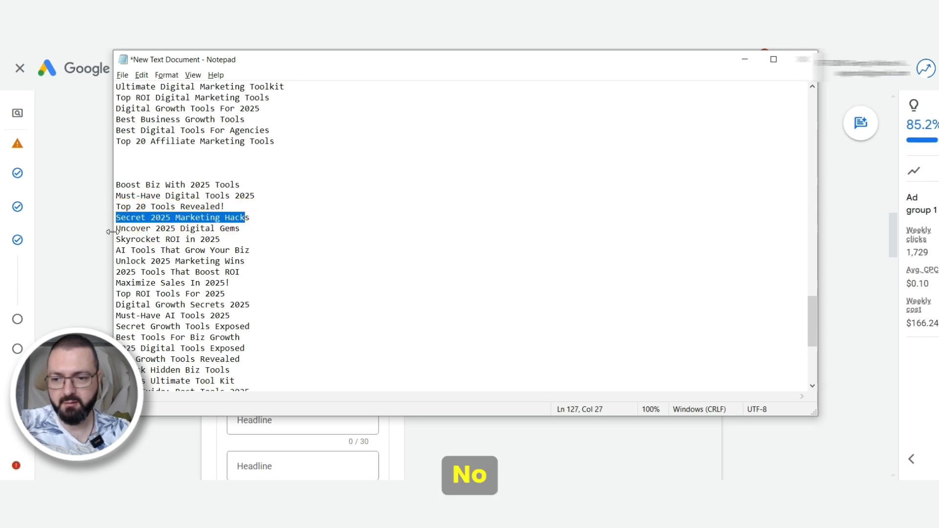
pyautogui.moveTo(116, 228); pyautogui.dragTo(191, 233)
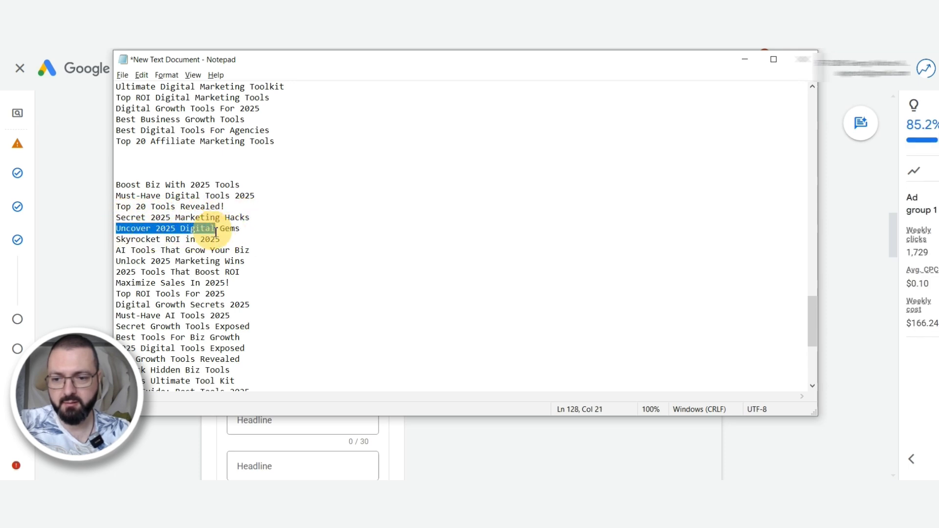
pyautogui.hotkey('ctrl', 'c')
pyautogui.hotkey('alt', 'Tab')
pyautogui.click(290, 335)
pyautogui.hotkey('ctrl', 'v')
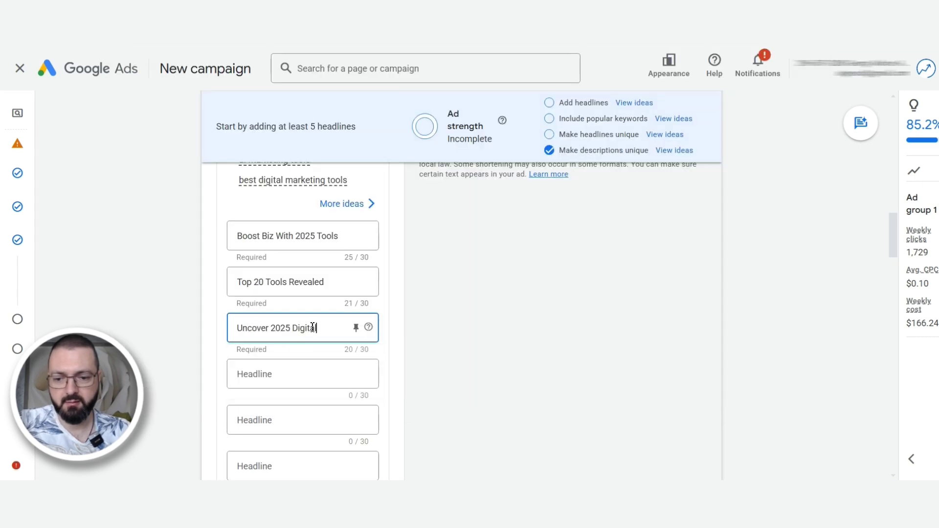
pyautogui.write('T')
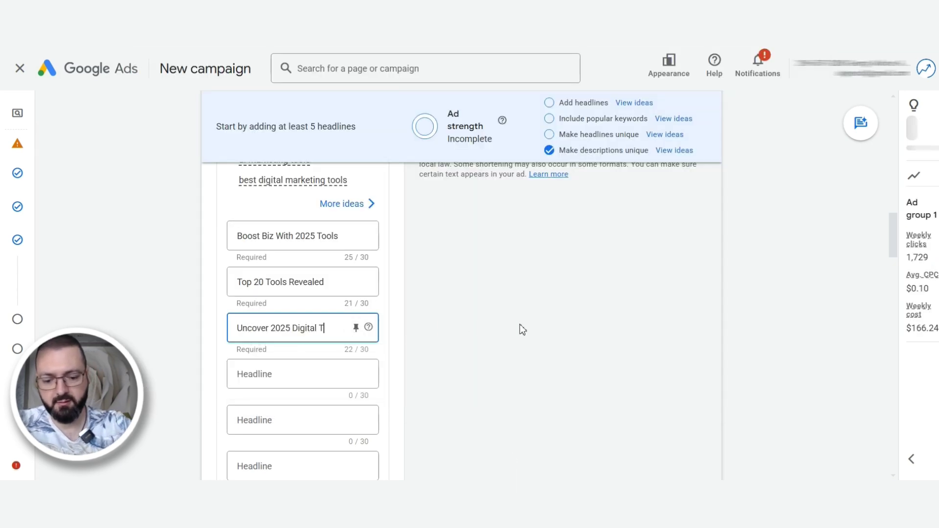
pyautogui.write('ools')
# Step: Fill the ad's fourth headline with "AI Tools That Grow Your Biz" copied from the Notepad list
pyautogui.hotkey('alt', 'Tab')
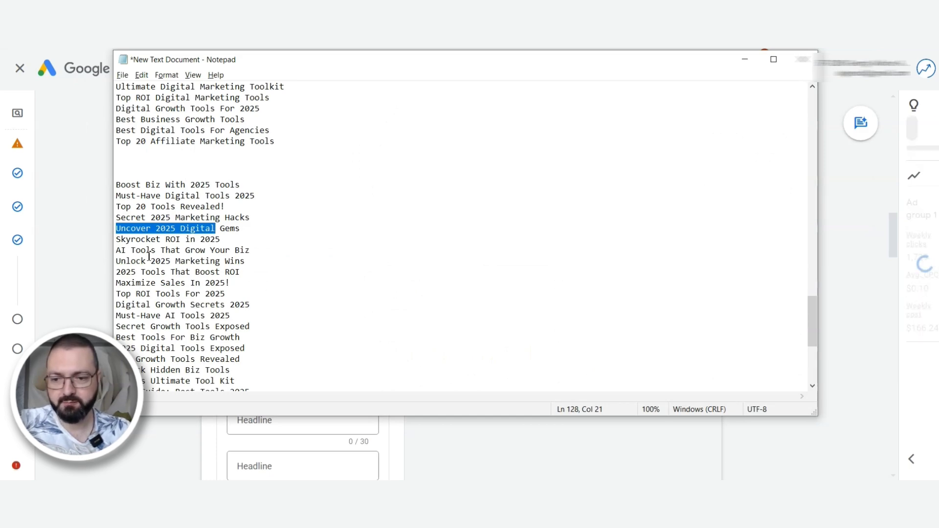
pyautogui.hotkey('alt', 'Tab')
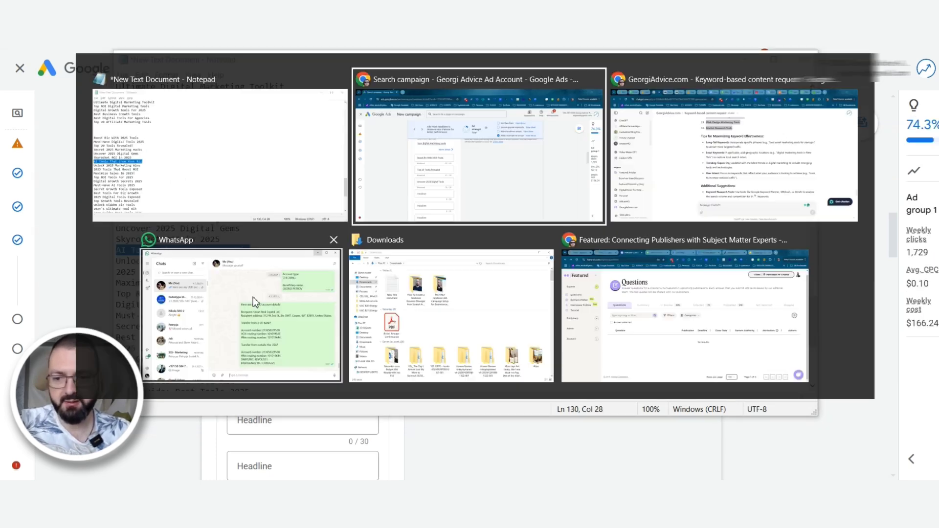
pyautogui.click(248, 372)
pyautogui.hotkey('ctrl', 'v')
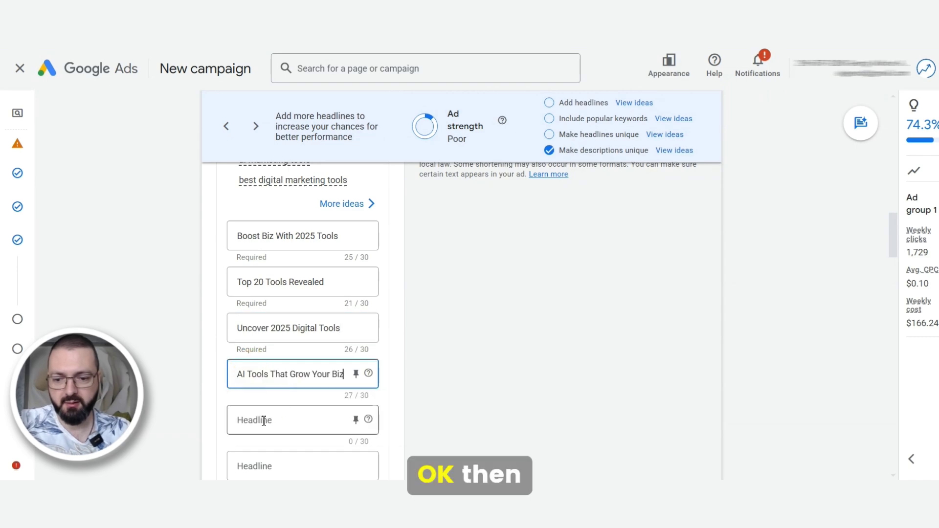
# Step: Fill the ad's fifth headline with "2025 Tools That Boost ROI" copied from the Notepad list
pyautogui.click(300, 419)
pyautogui.hotkey('alt', 'Tab')
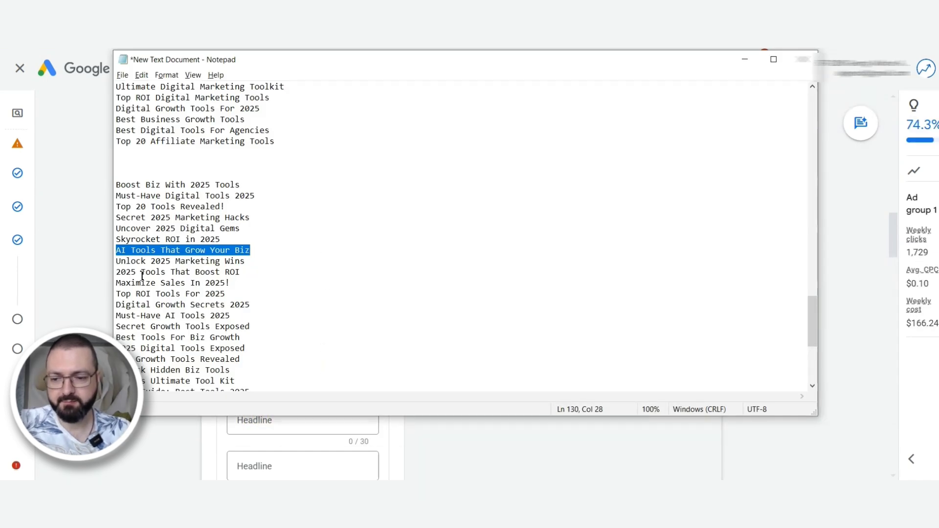
pyautogui.moveTo(240, 272); pyautogui.dragTo(116, 272)
pyautogui.hotkey('ctrl', 'c')
pyautogui.hotkey('alt', 'Tab')
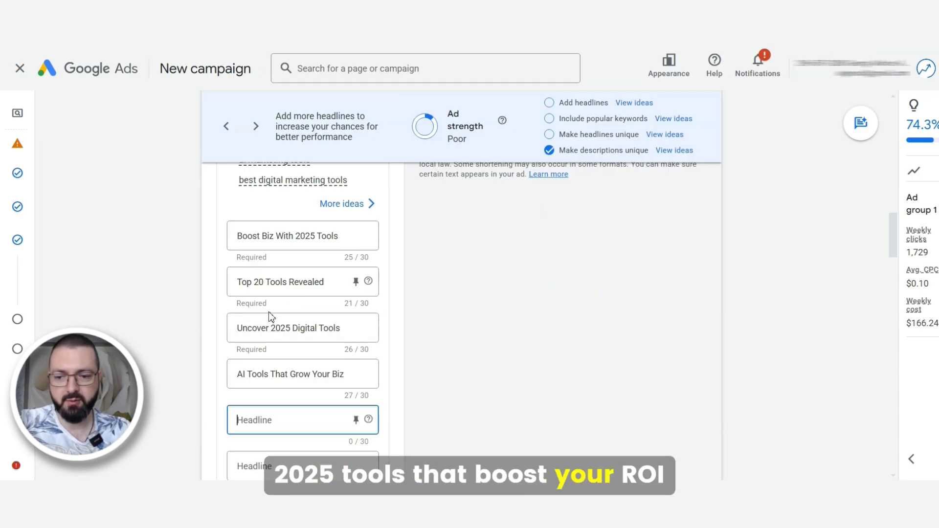
pyautogui.hotkey('ctrl', 'v')
# Step: Fill the ad's sixth headline with "Top ROI Tools For 2025" copied from the Notepad list
pyautogui.scroll(-2, 270, 362)
pyautogui.hotkey('alt', 'Tab')
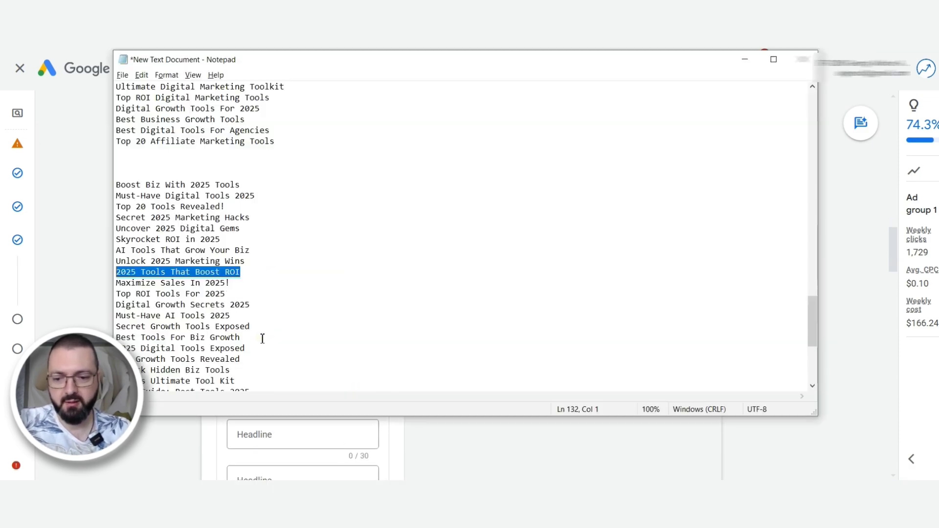
pyautogui.moveTo(116, 283); pyautogui.dragTo(230, 297)
pyautogui.click(128, 297)
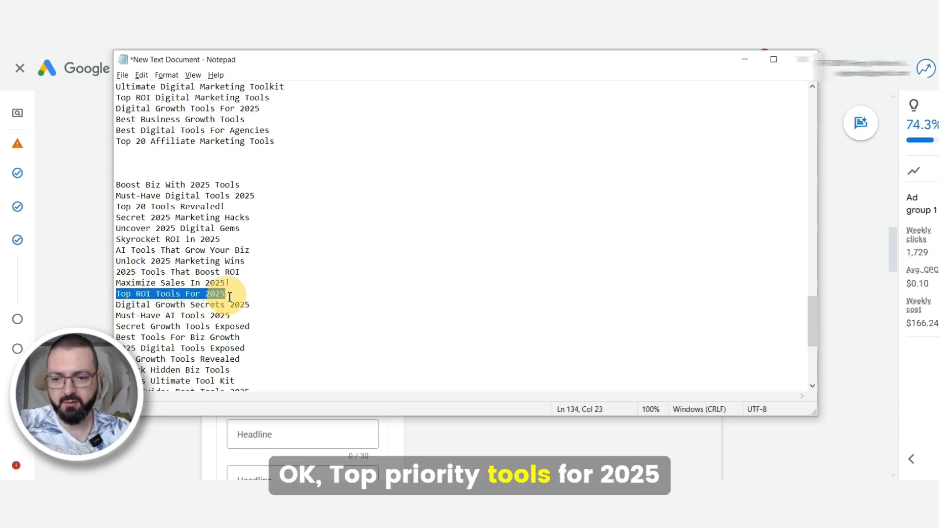
pyautogui.hotkey('ctrl', 'c')
pyautogui.hotkey('alt', 'Tab')
pyautogui.hotkey('ctrl', 'v')
pyautogui.click(252, 389)
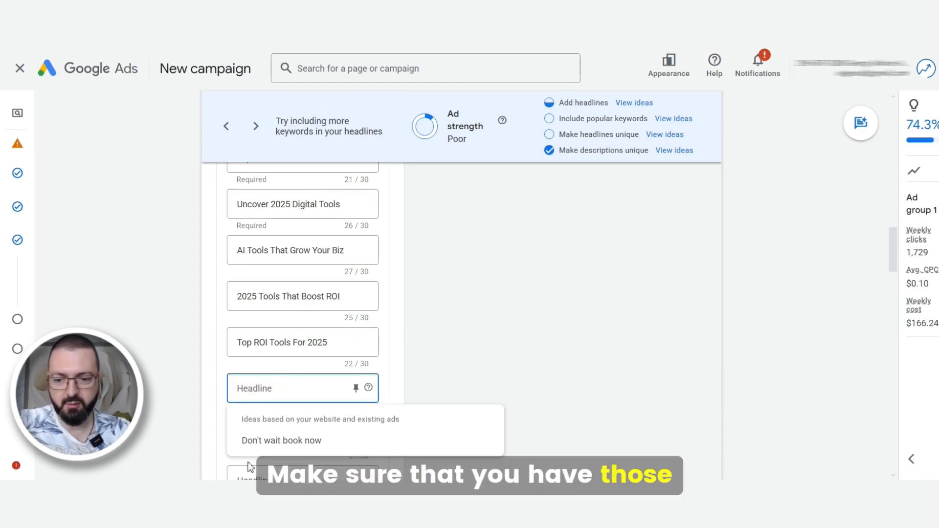
pyautogui.scroll(-3, 270, 327)
pyautogui.click(284, 429)
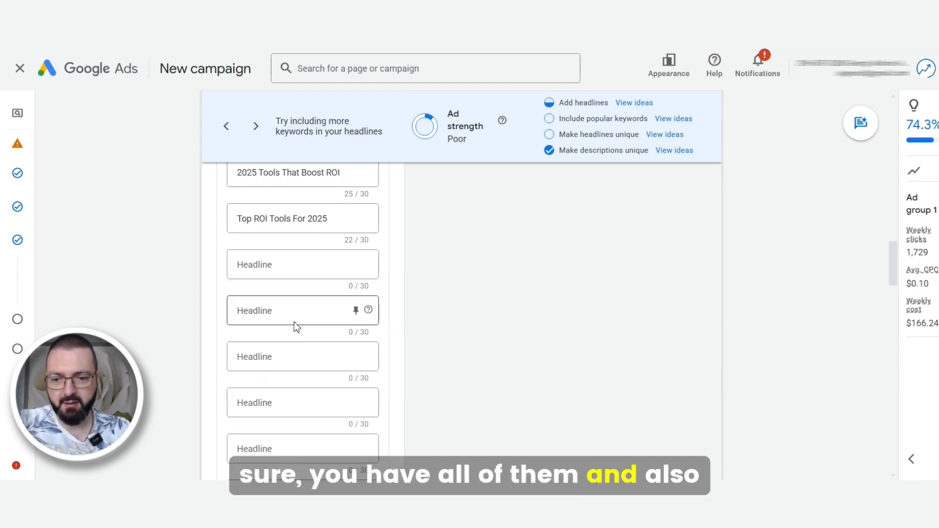
pyautogui.hotkey('alt', 'Tab')
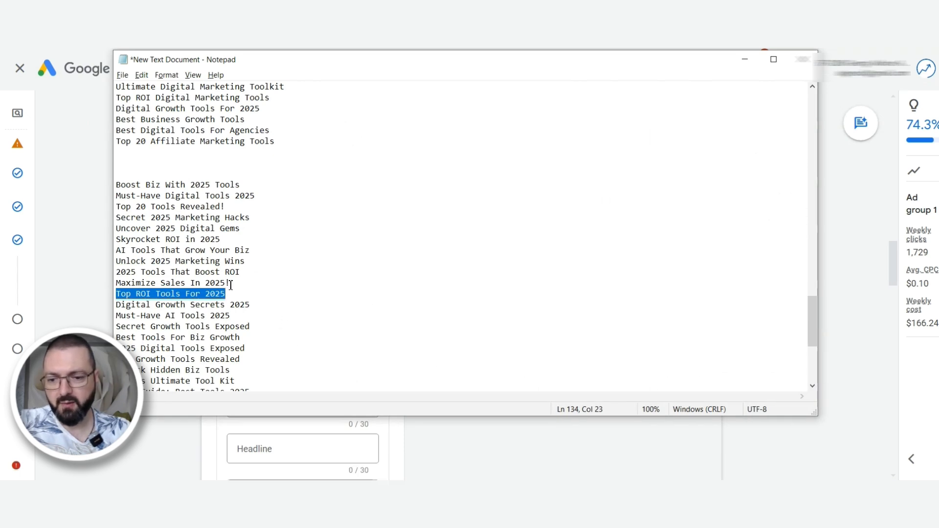
pyautogui.moveTo(231, 285); pyautogui.dragTo(228, 287)
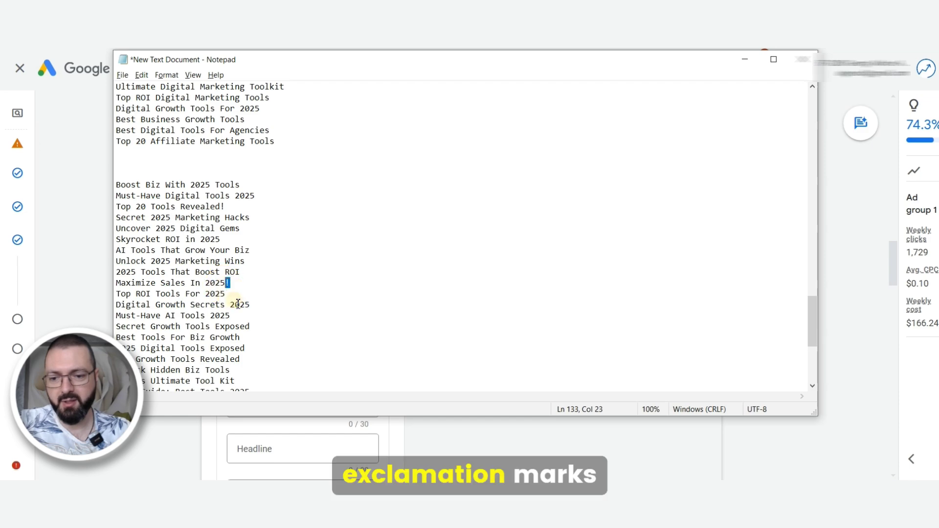
pyautogui.click(232, 301)
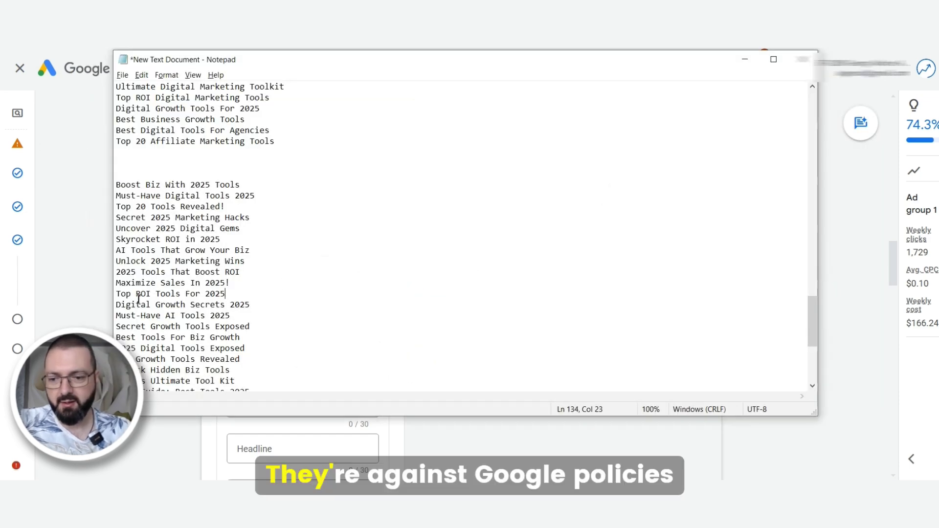
pyautogui.moveTo(117, 296); pyautogui.dragTo(123, 296)
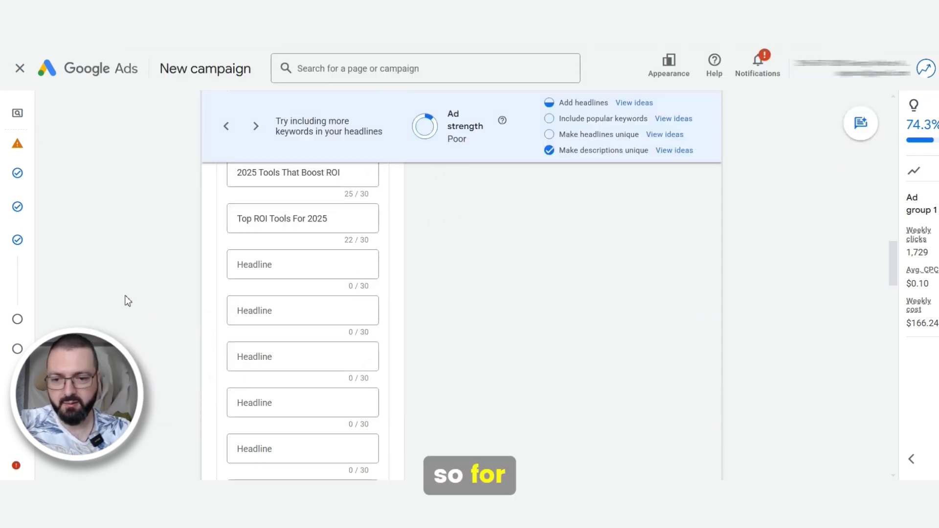
# Step: Copy "Must-Have AI Tools 2025" from Notepad into the ad's seventh headline and change it to "Must Have AI Tools 2025" without the hyphen
pyautogui.hotkey('alt', 'Tab')
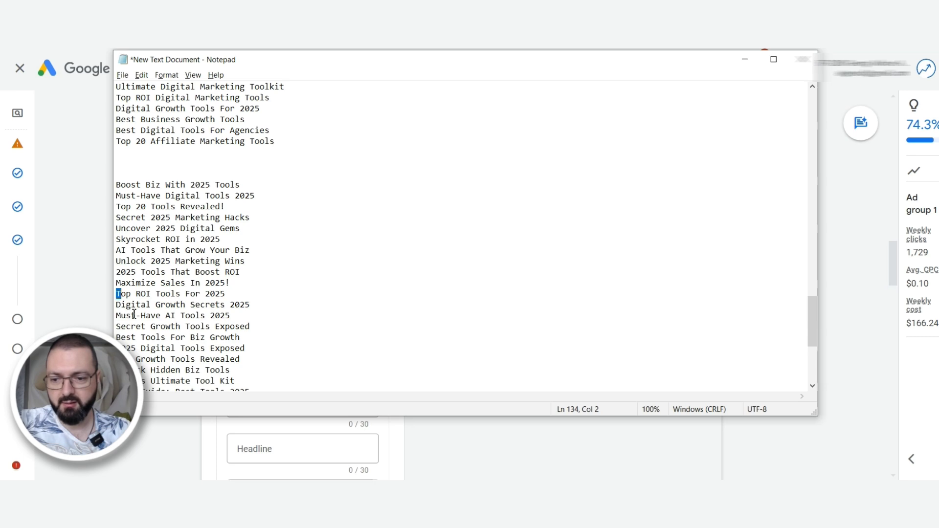
pyautogui.scroll(-2, 133, 314)
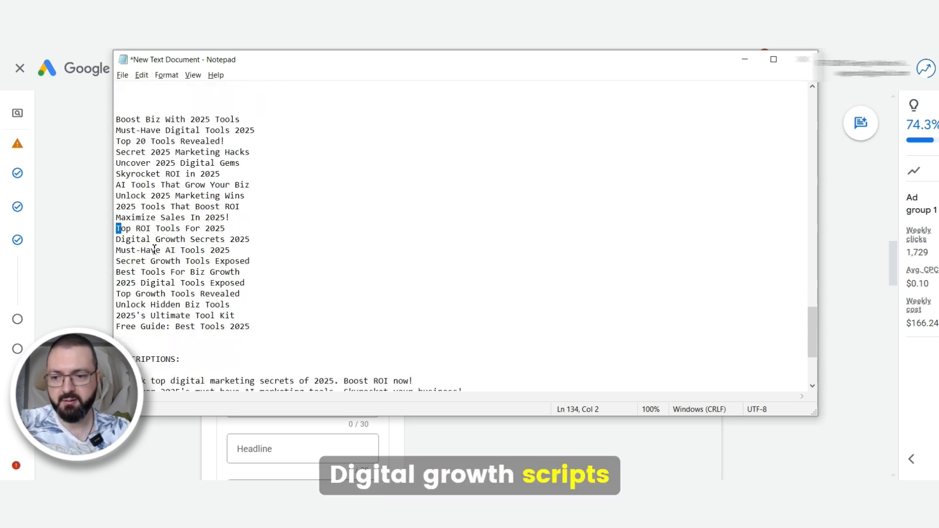
pyautogui.moveTo(230, 251); pyautogui.dragTo(119, 253)
pyautogui.hotkey('ctrl', 'c')
pyautogui.hotkey('alt', 'Tab')
pyautogui.click(256, 273)
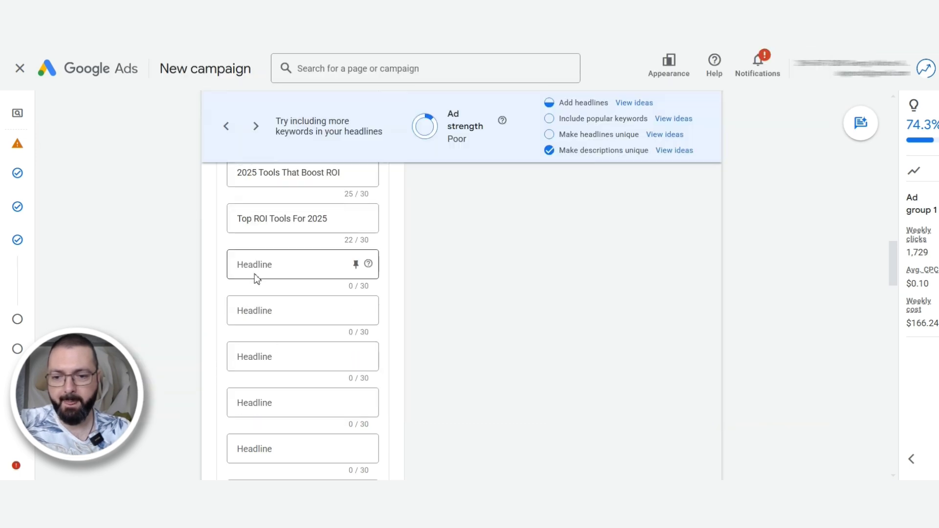
pyautogui.hotkey('ctrl', 'v')
pyautogui.click(260, 265)
pyautogui.press('BackSpace')
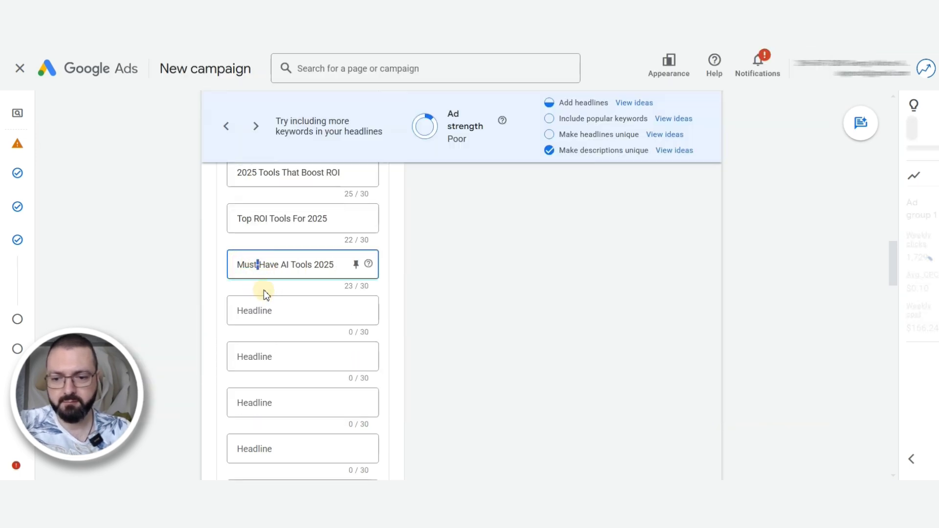
# Step: Fill the ad's eighth headline with "Best Tools For Biz Growth" copied from the Notepad list
pyautogui.click(279, 311)
pyautogui.hotkey('alt', 'Tab')
pyautogui.moveTo(117, 276); pyautogui.dragTo(247, 274)
pyautogui.hotkey('ctrl', 'c')
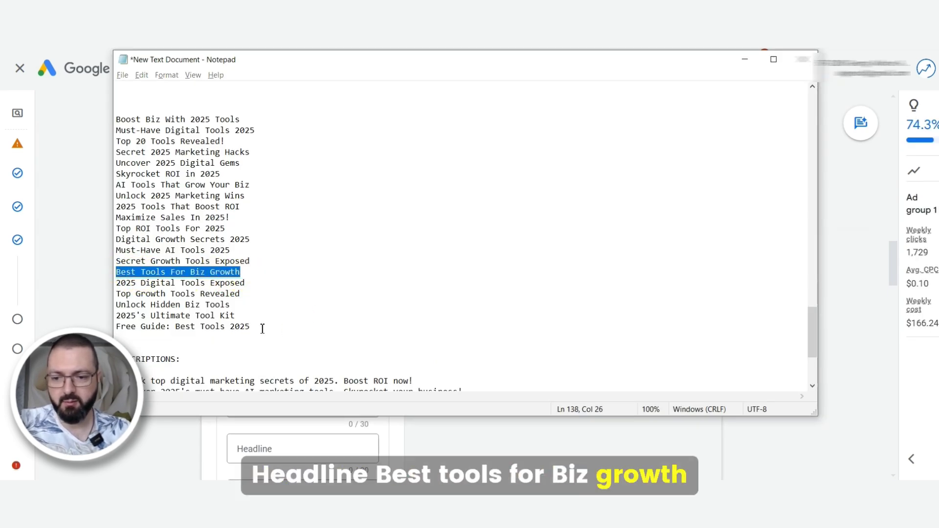
pyautogui.hotkey('alt', 'Tab')
pyautogui.hotkey('ctrl', 'v')
# Step: Fill the ad's ninth headline with "2025 Digital Tools Exposed" copied from the Notepad list
pyautogui.click(254, 356)
pyautogui.hotkey('alt', 'Tab')
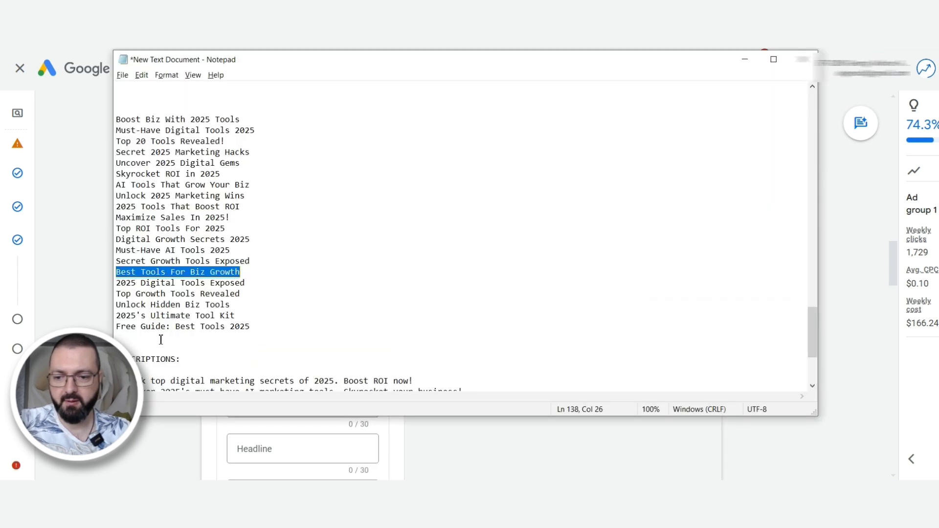
pyautogui.moveTo(248, 286); pyautogui.dragTo(116, 283)
pyautogui.hotkey('ctrl', 'c')
pyautogui.hotkey('alt', 'Tab')
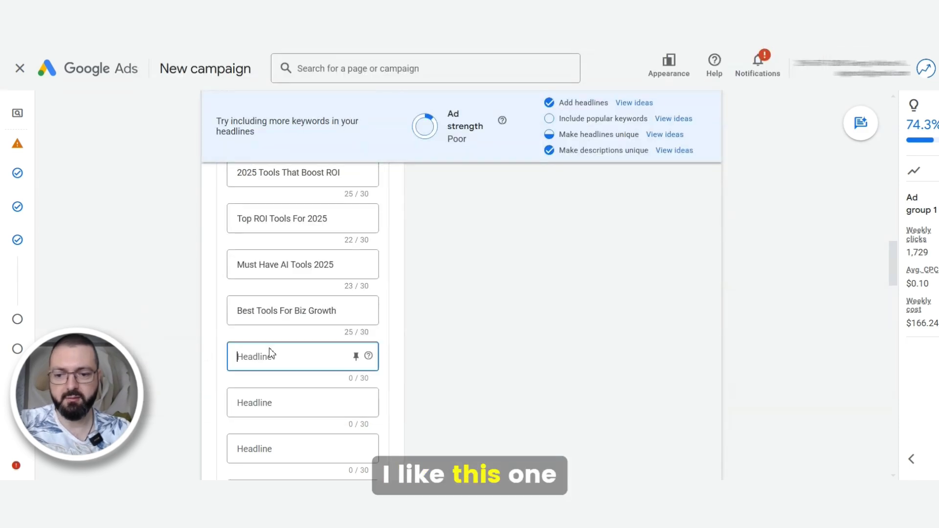
pyautogui.hotkey('ctrl', 'v')
# Step: Fill the ad's tenth headline with "Top Growth Tools Revealed" copied from the Notepad list
pyautogui.click(251, 398)
pyautogui.hotkey('alt', 'Tab')
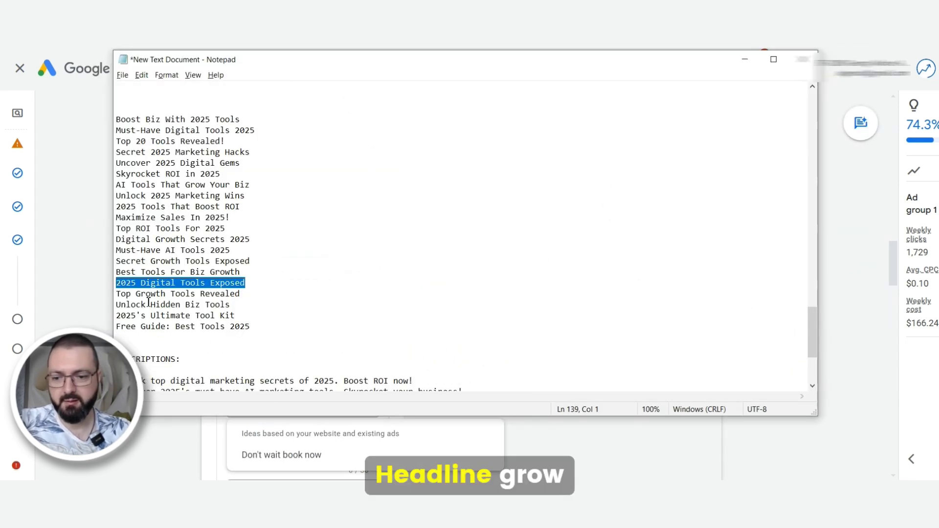
pyautogui.moveTo(117, 295); pyautogui.dragTo(240, 294)
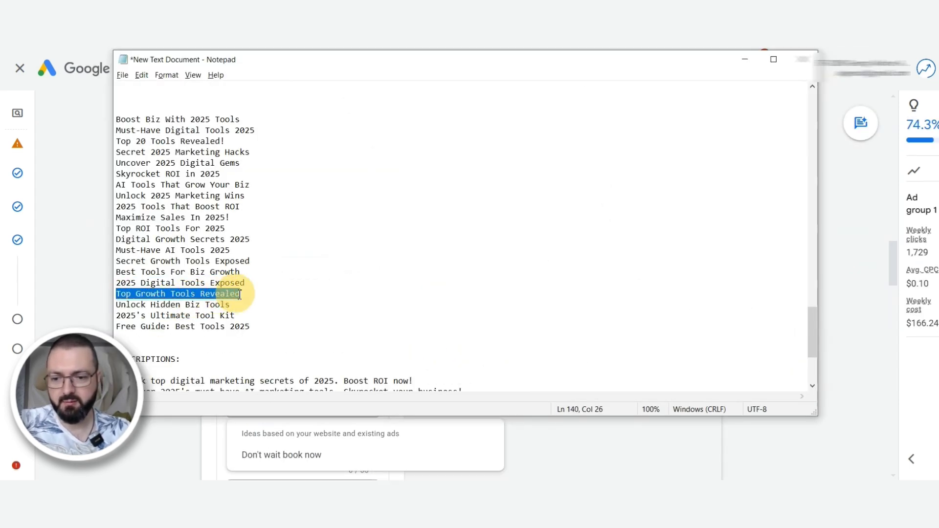
pyautogui.hotkey('ctrl', 'c')
pyautogui.hotkey('alt', 'Tab')
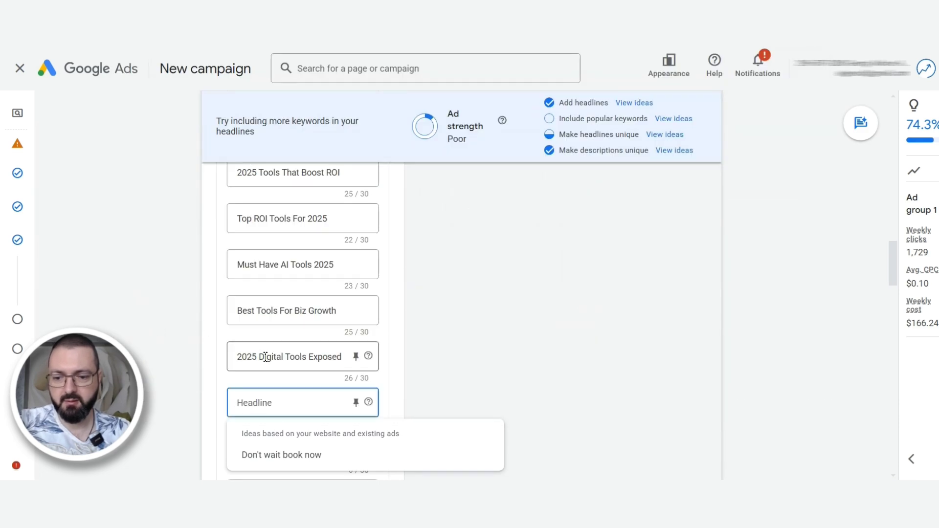
pyautogui.hotkey('ctrl', 'v')
# Step: Fill the ad's eleventh headline with "Unlock Hidden Biz Tools" copied from the Notepad list
pyautogui.scroll(-1, 259, 381)
pyautogui.hotkey('alt', 'Tab')
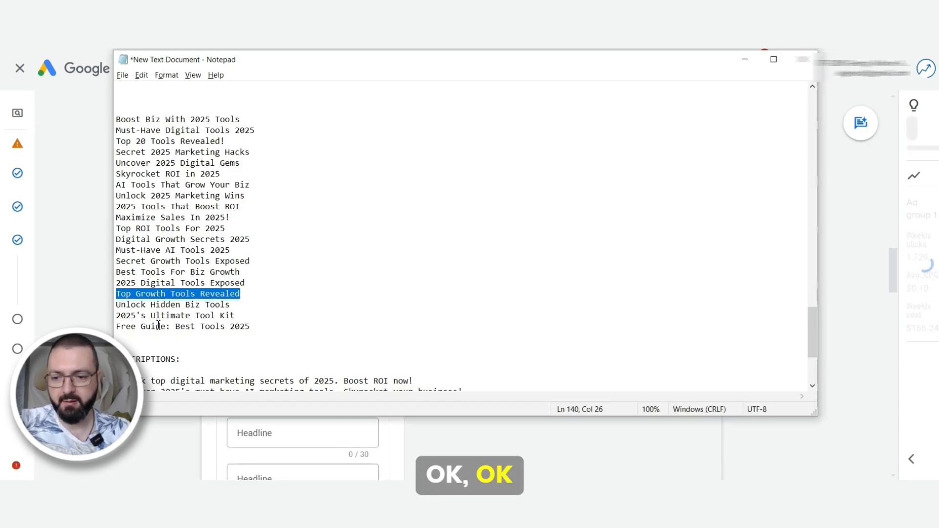
pyautogui.moveTo(117, 305); pyautogui.dragTo(234, 306)
pyautogui.hotkey('ctrl', 'c')
pyautogui.hotkey('alt', 'Tab')
pyautogui.click(243, 386)
pyautogui.hotkey('ctrl', 'v')
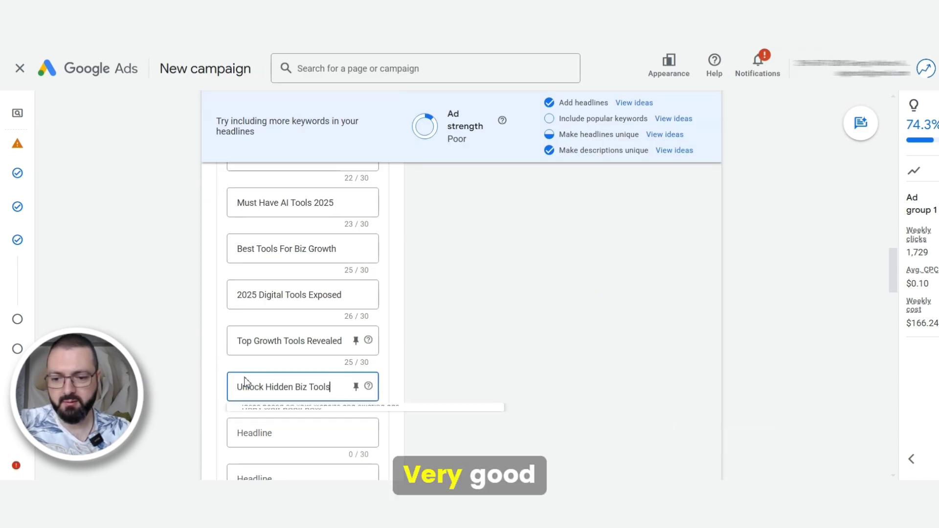
# Step: Copy "2025's Ultimate Tool Kit" from Notepad into the ad's twelfth headline and shorten it to "2025 Ultimate Tool Kit"
pyautogui.hotkey('alt', 'Tab')
pyautogui.moveTo(117, 317); pyautogui.dragTo(235, 317)
pyautogui.hotkey('ctrl', 'c')
pyautogui.hotkey('alt', 'Tab')
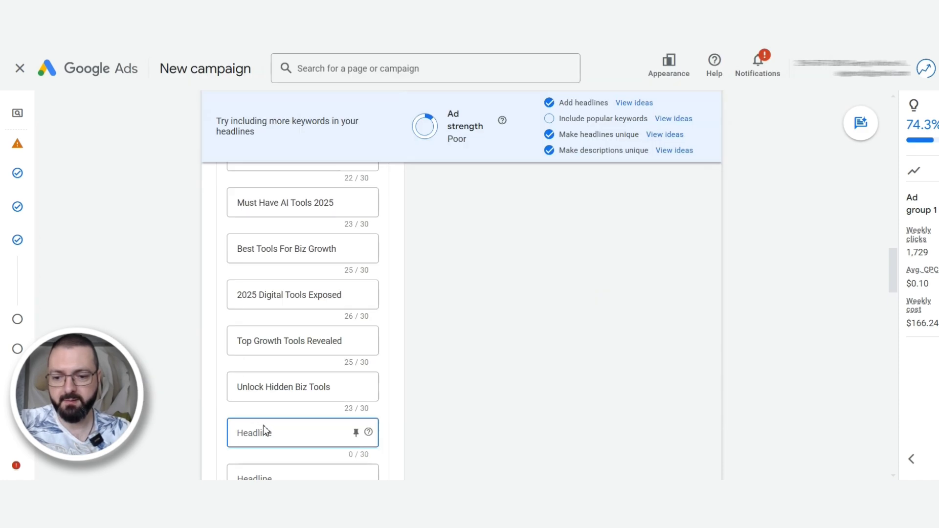
pyautogui.hotkey('ctrl', 'v')
pyautogui.press('BackSpace')
pyautogui.press('BackSpace')
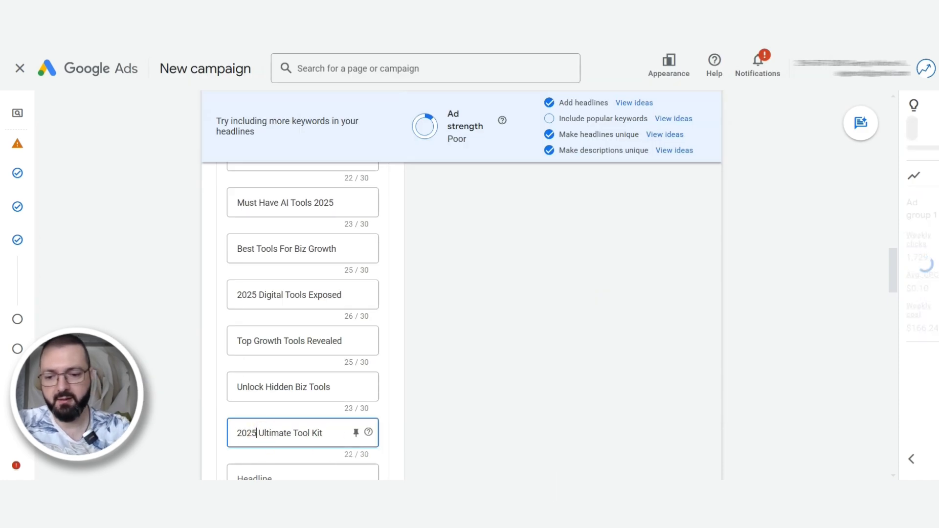
# Step: Copy "Best Tools 2025" from the last headline in Notepad into the ad's thirteenth headline and insert "Marketing" after "Best"
pyautogui.scroll(-4, 249, 384)
pyautogui.click(264, 288)
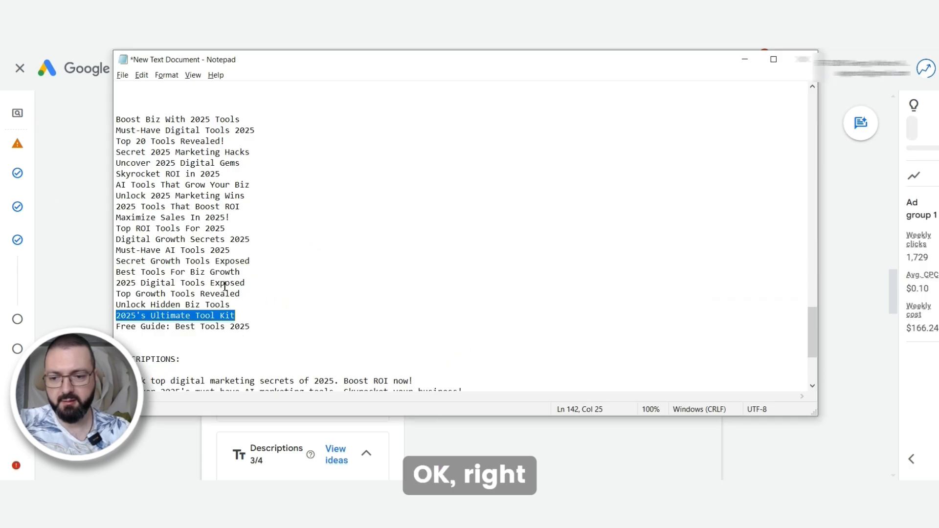
pyautogui.hotkey('alt', 'Tab')
pyautogui.hotkey('alt', 'Tab')
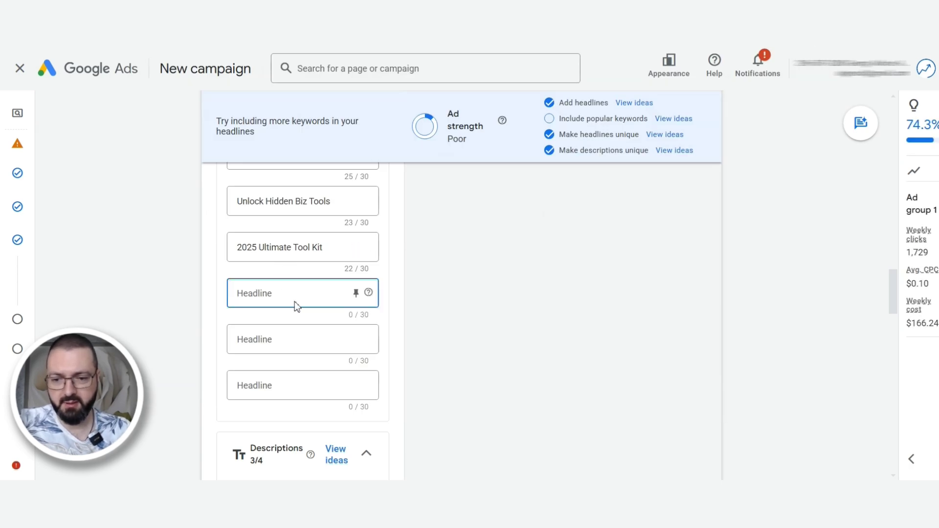
pyautogui.hotkey('alt', 'Tab')
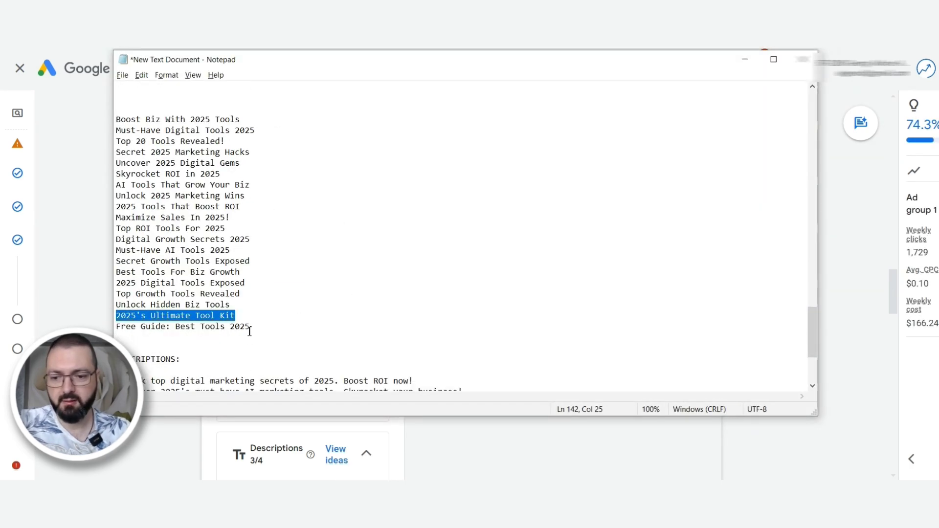
pyautogui.moveTo(250, 328); pyautogui.dragTo(175, 327)
pyautogui.hotkey('alt', 'Tab')
pyautogui.hotkey('ctrl', 'v')
pyautogui.click(255, 294)
pyautogui.write('Marketing')
# Step: Paste "Best Tools 2025" into the ad's fourteenth headline and extend it to "Best Tools 2025 For Affiliates"
pyautogui.click(262, 339)
pyautogui.hotkey('alt', 'Tab')
pyautogui.scroll(7, 147, 190)
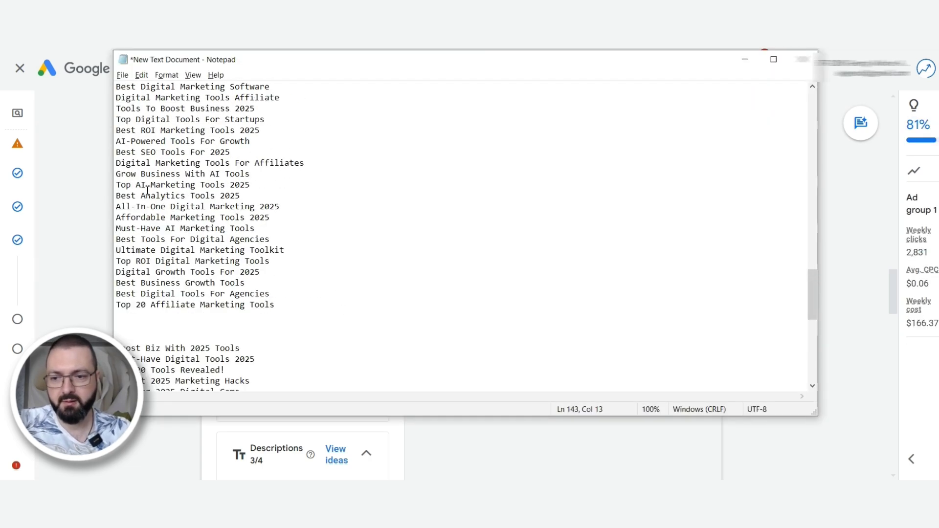
pyautogui.hotkey('alt', 'Tab')
pyautogui.hotkey('ctrl', 'v')
pyautogui.write('For Affiliates')
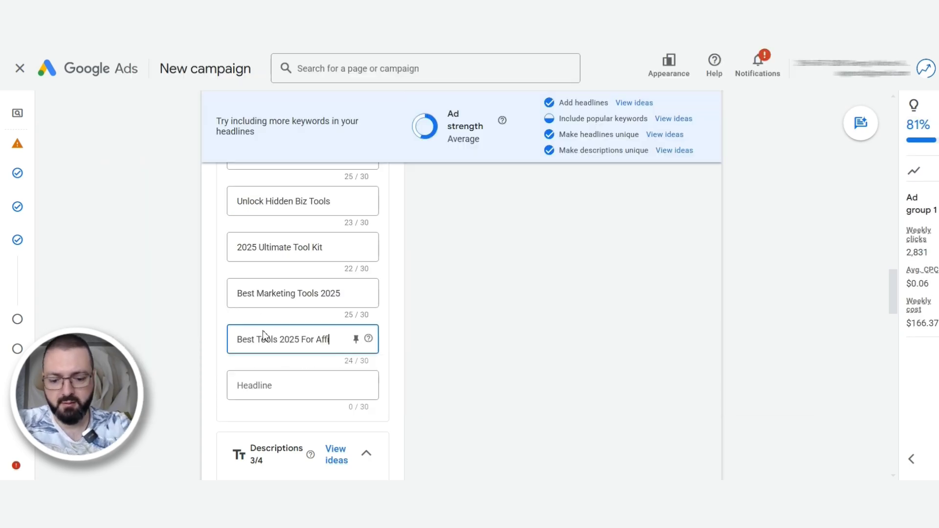
# Step: Fill the ad's fifteenth headline with "Tools To Boost Business 2025" copied from the Notepad list
pyautogui.click(272, 385)
pyautogui.hotkey('alt', 'Tab')
pyautogui.scroll(3, 295, 245)
pyautogui.moveTo(116, 206); pyautogui.dragTo(258, 206)
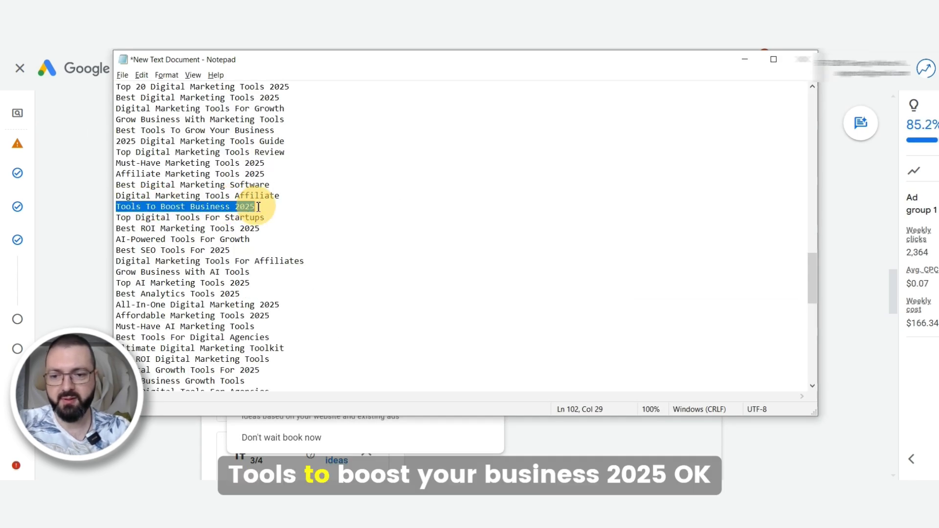
pyautogui.hotkey('ctrl', 'c')
pyautogui.hotkey('alt', 'Tab')
pyautogui.click(286, 387)
pyautogui.hotkey('ctrl', 'v')
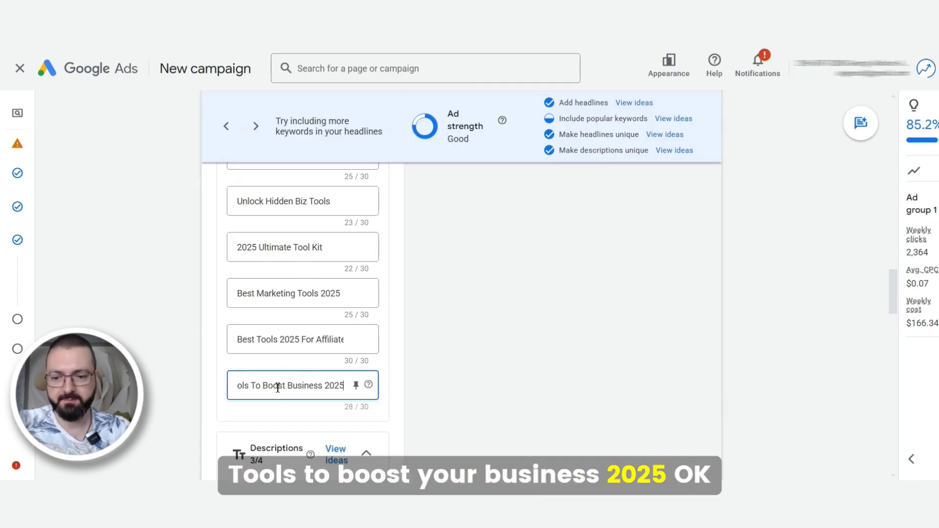
# Step: Review the ad strength rating and its suggestion about including popular keywords
pyautogui.scroll(-3, 390, 335)
pyautogui.click(407, 329)
pyautogui.scroll(-3, 398, 318)
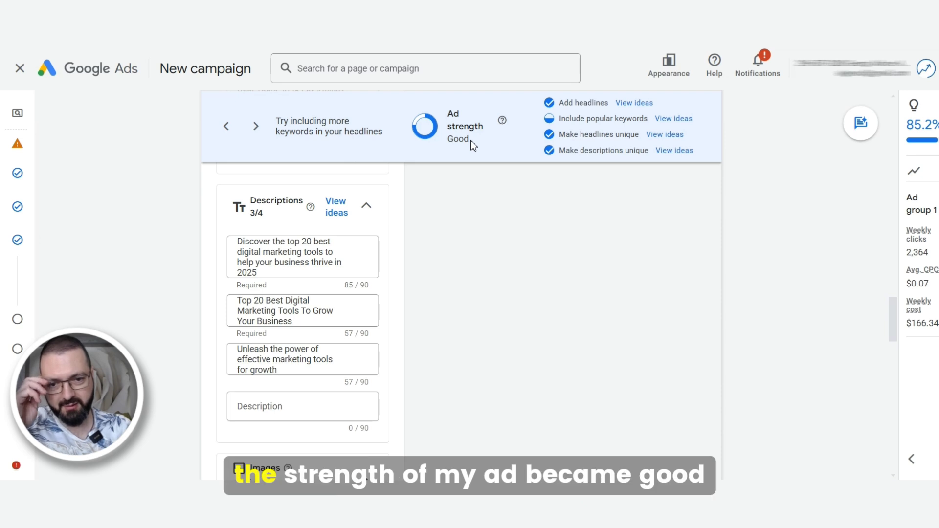
pyautogui.moveTo(471, 140); pyautogui.dragTo(445, 126)
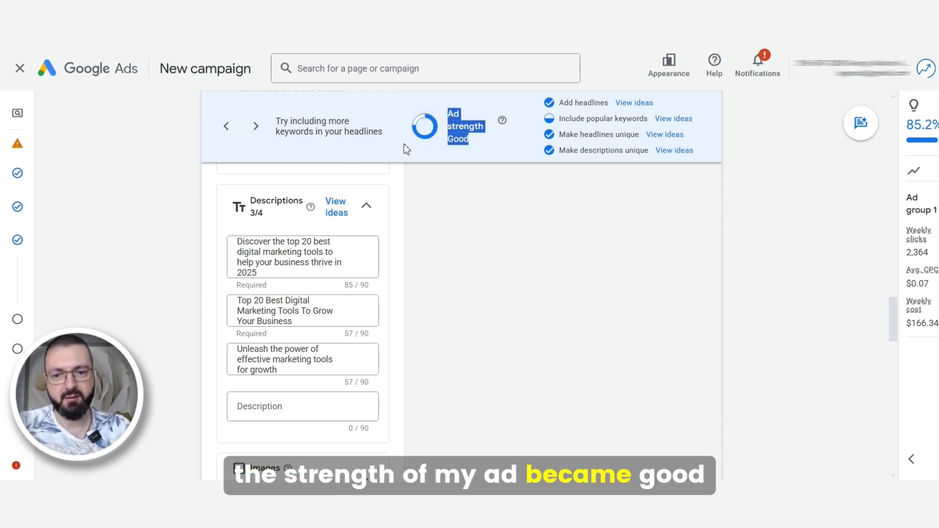
pyautogui.click(453, 156)
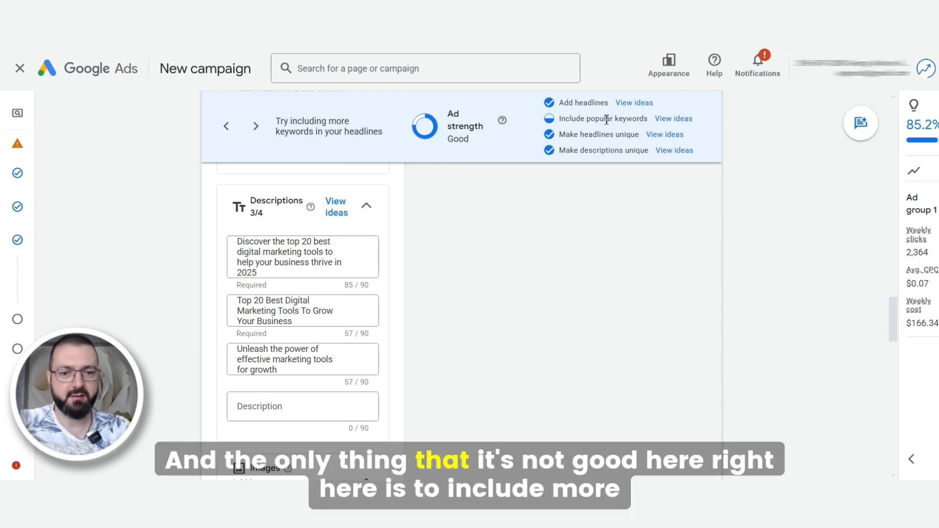
pyautogui.moveTo(552, 119); pyautogui.dragTo(706, 122)
pyautogui.click(706, 122)
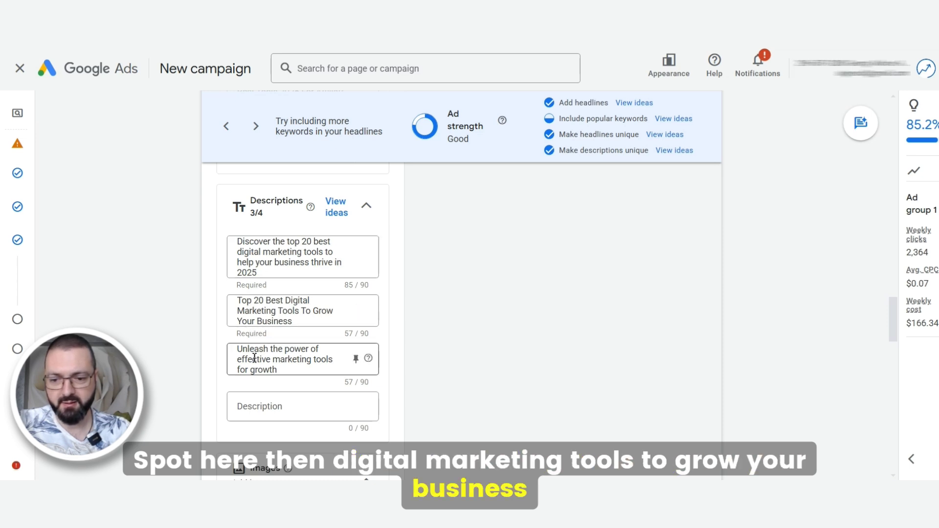
# Step: Replace the ad's third description with "Get top 20 digital tools for 2025. Increase sales with proven software" copied from Notepad
pyautogui.hotkey('alt', 'Tab')
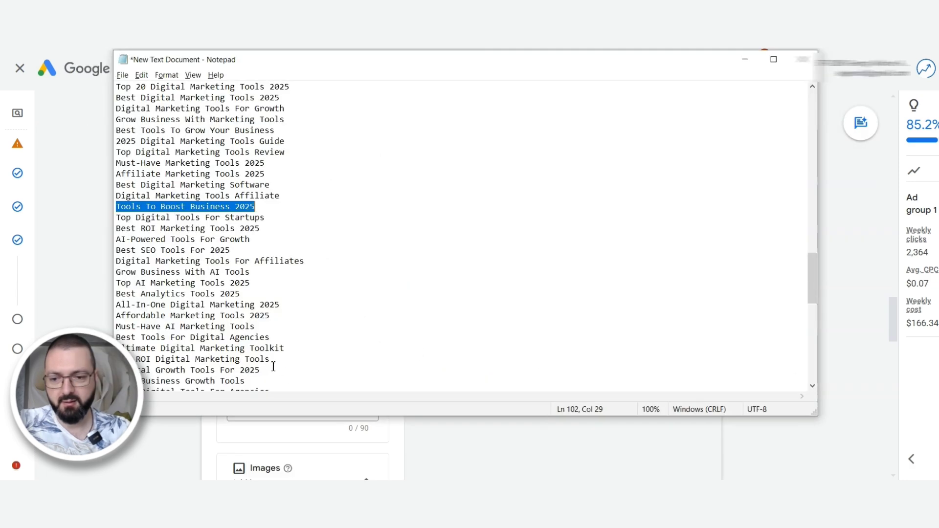
pyautogui.scroll(-14, 304, 262)
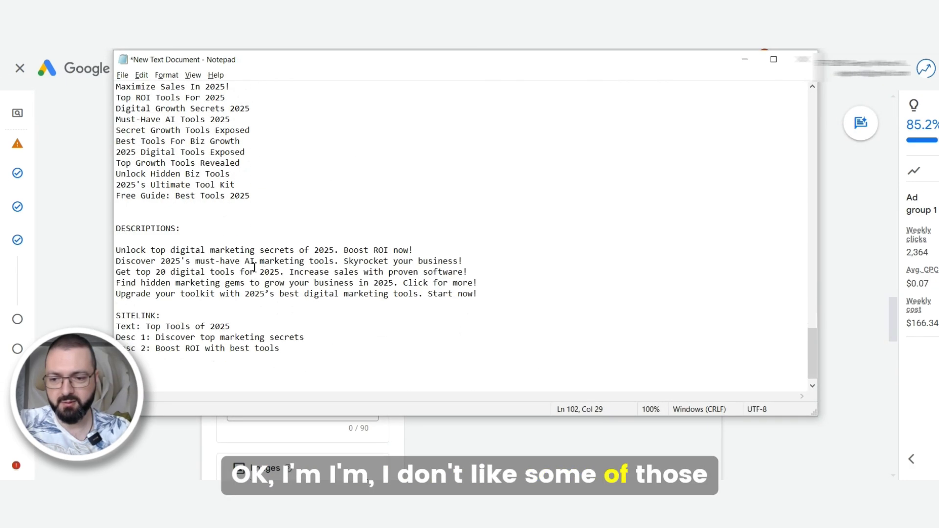
pyautogui.moveTo(116, 272); pyautogui.dragTo(463, 275)
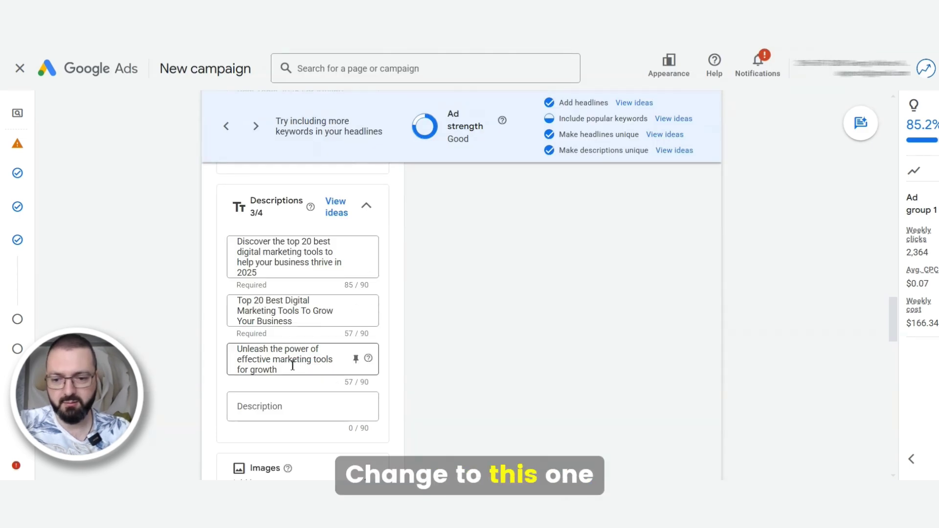
pyautogui.moveTo(287, 360); pyautogui.dragTo(243, 348)
pyautogui.click(244, 349)
pyautogui.hotkey('ctrl', 'a')
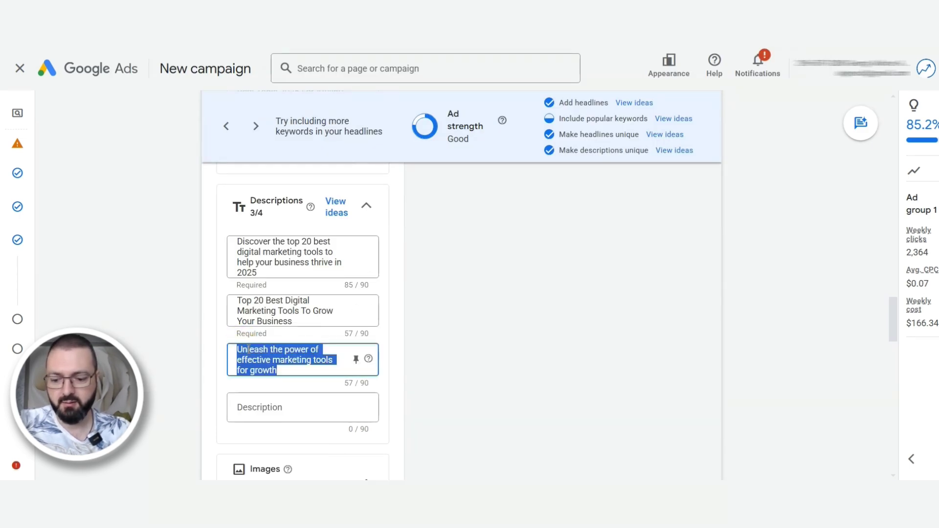
pyautogui.hotkey('ctrl', 'v')
# Step: Fill the ad's fourth description with "Discover 2025's must-have AI marketing tools. Skyrocket your business" copied from the Notepad descriptions
pyautogui.click(253, 409)
pyautogui.hotkey('alt', 'Tab')
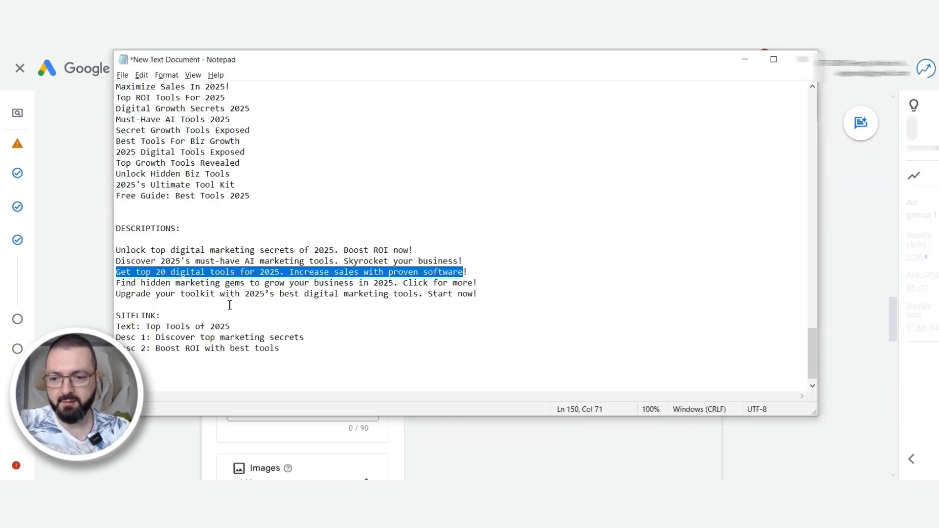
pyautogui.click(117, 250)
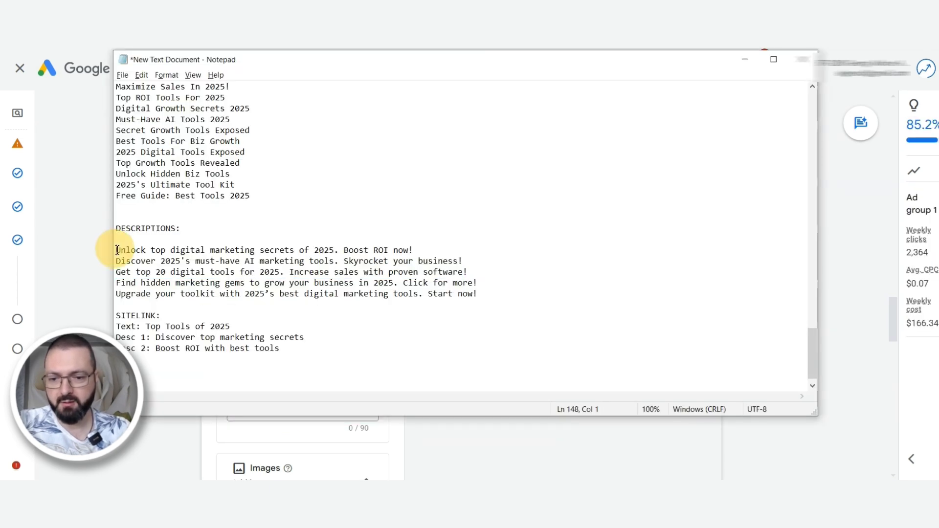
pyautogui.moveTo(117, 250); pyautogui.dragTo(191, 254)
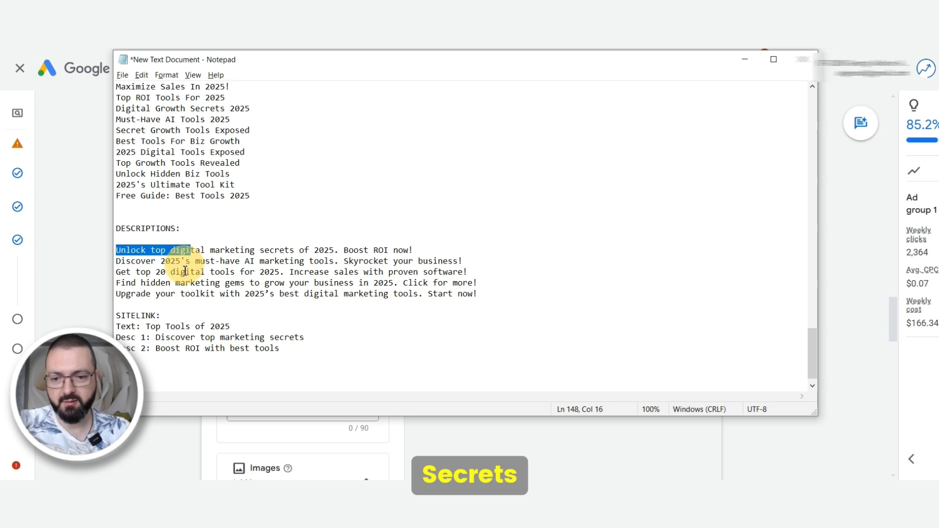
pyautogui.moveTo(142, 291); pyautogui.dragTo(140, 287)
pyautogui.click(138, 284)
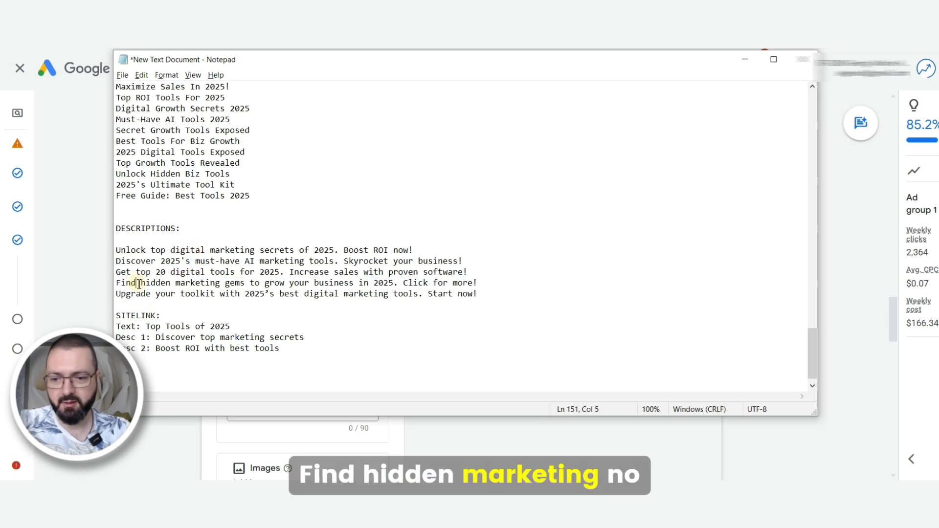
pyautogui.moveTo(458, 260); pyautogui.dragTo(114, 261)
pyautogui.hotkey('alt', 'Tab')
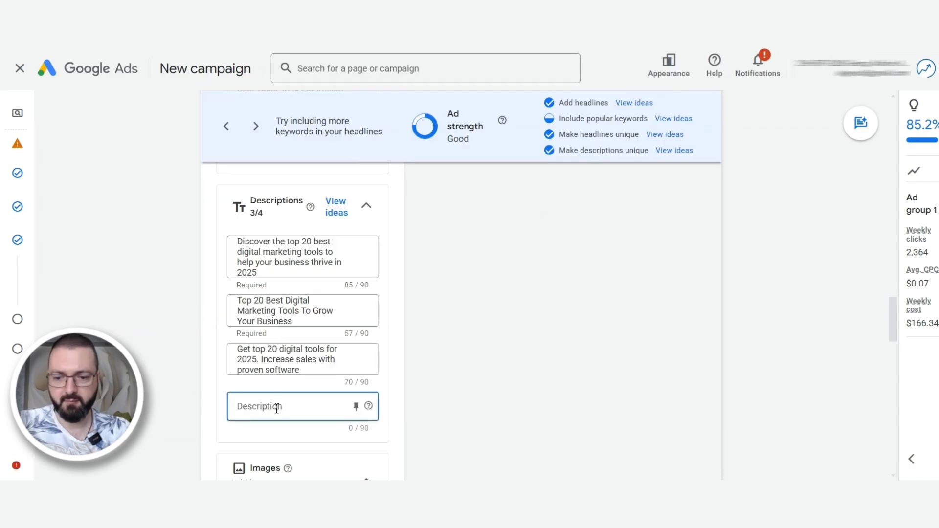
pyautogui.hotkey('ctrl', 'v')
# Step: Edit the fourth description's opening to "Discover 2025 must have", removing the possessive ending and the hyphen
pyautogui.click(296, 399)
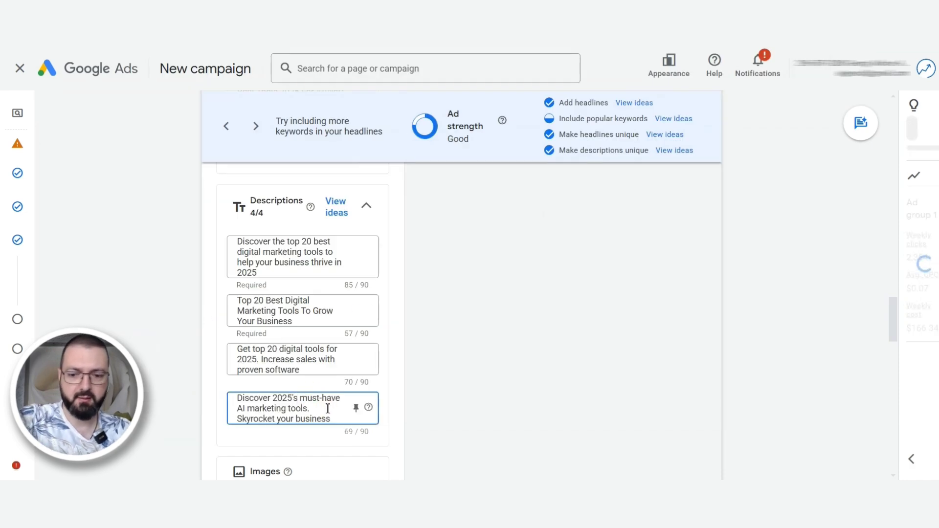
pyautogui.click(317, 399)
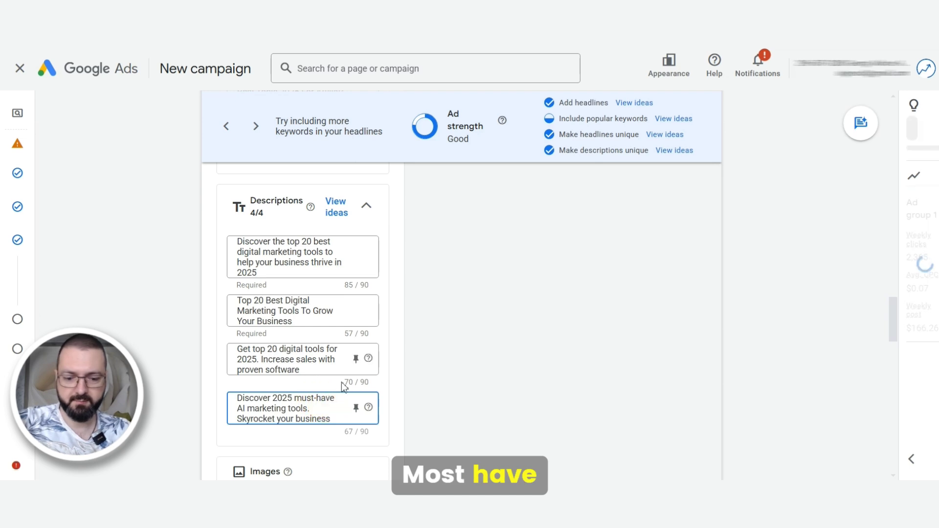
pyautogui.press('BackSpace')
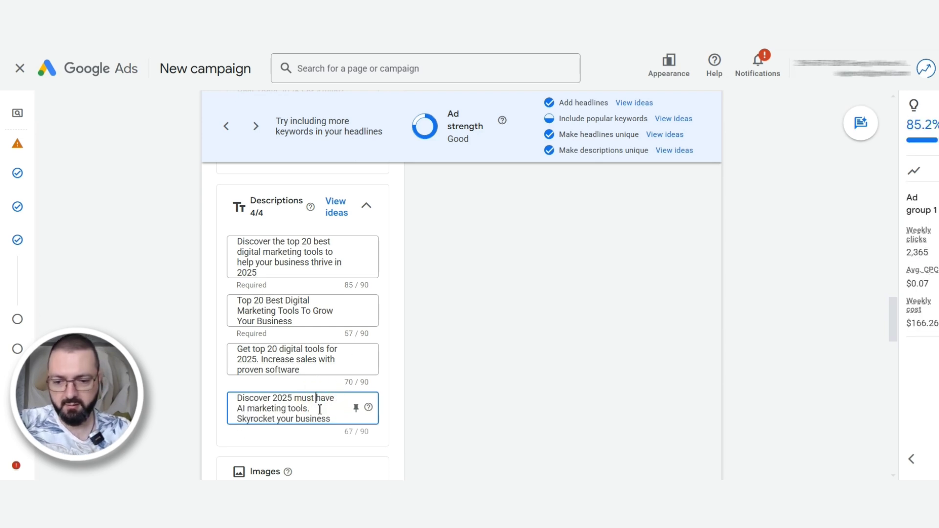
pyautogui.scroll(-1, 323, 414)
pyautogui.moveTo(333, 357); pyautogui.dragTo(174, 323)
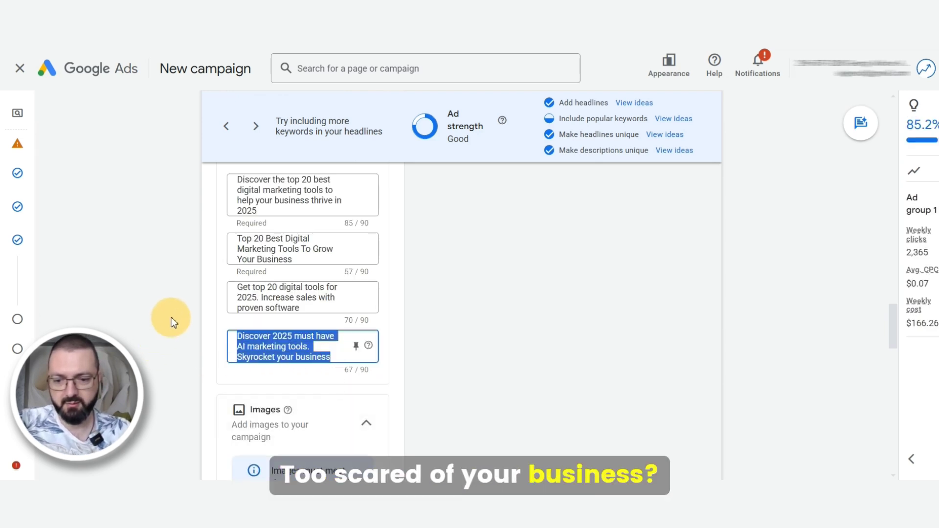
pyautogui.click(197, 401)
# Step: Add Blog Thumbnail 1.png from the asset library as campaign images in 1:1 and 1.91:1 ratios, shifting the square crop slightly
pyautogui.scroll(-3, 222, 381)
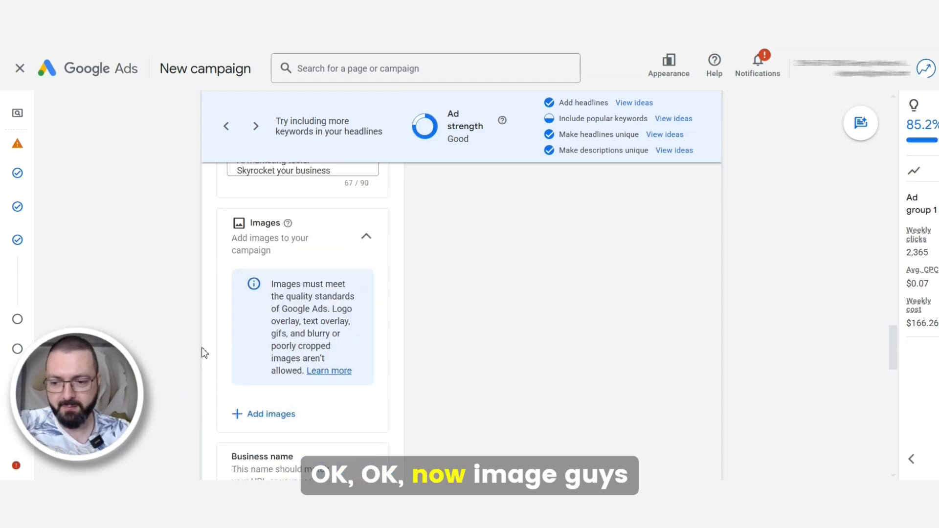
pyautogui.click(263, 424)
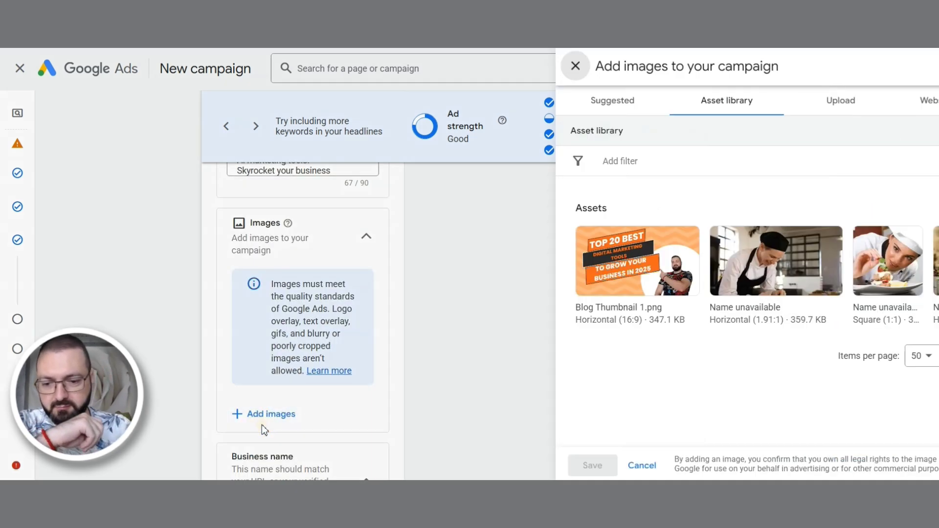
pyautogui.click(440, 251)
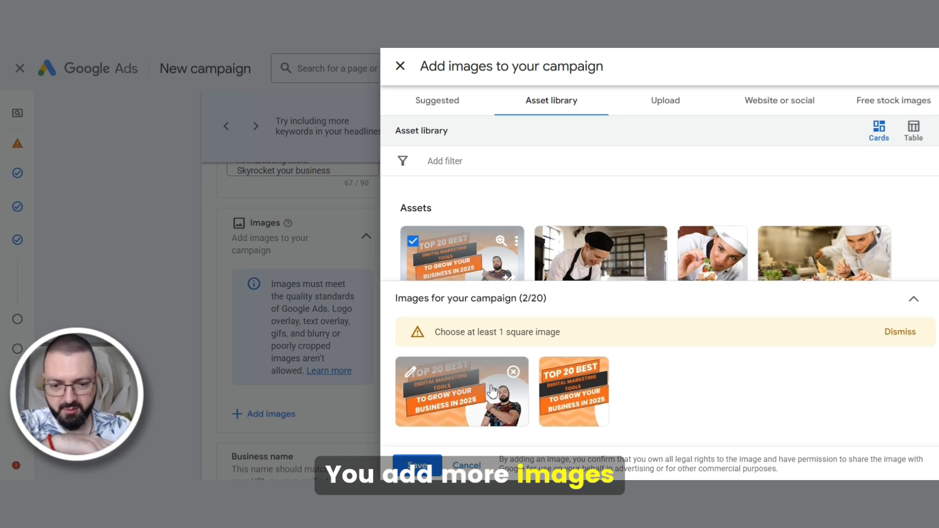
pyautogui.click(492, 392)
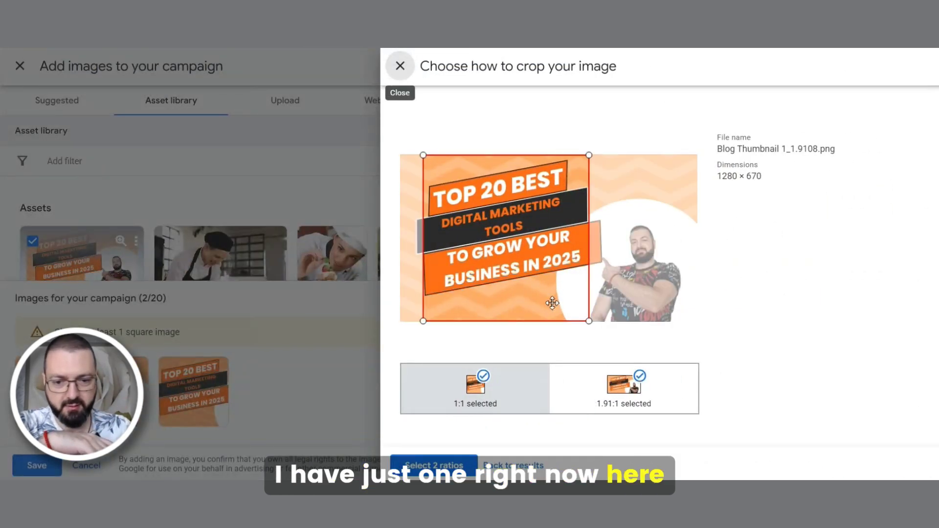
pyautogui.moveTo(553, 304)
pyautogui.mouseDown()
pyautogui.moveTo(541, 306)
pyautogui.moveTo(549, 309)
pyautogui.mouseUp()
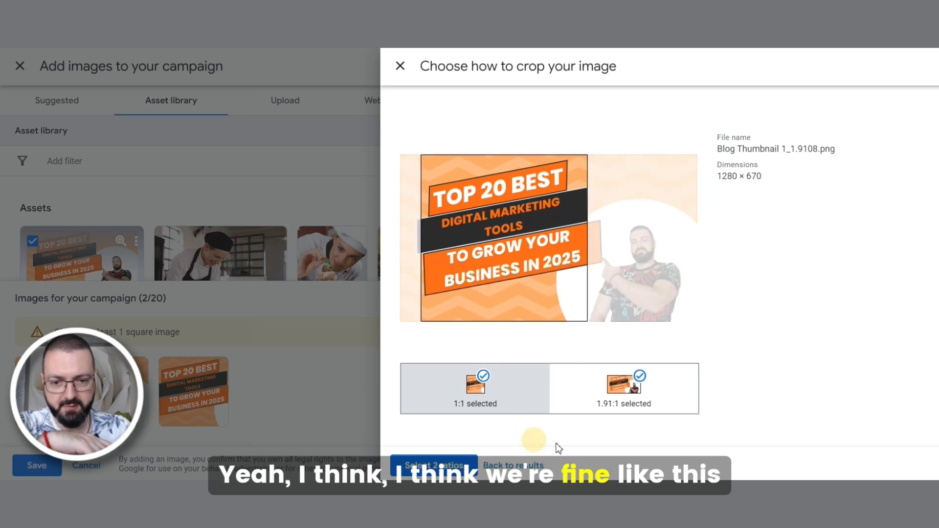
pyautogui.click(432, 459)
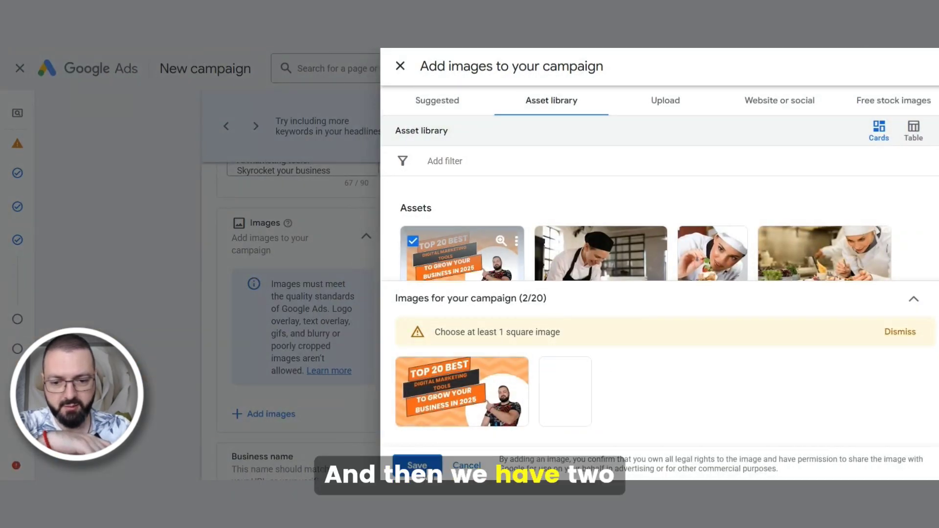
pyautogui.click(426, 467)
# Step: Start the ad's first sitelink and set its text to "Top Tools of 2025" copied from the Notepad sitelink notes
pyautogui.scroll(-6, 379, 335)
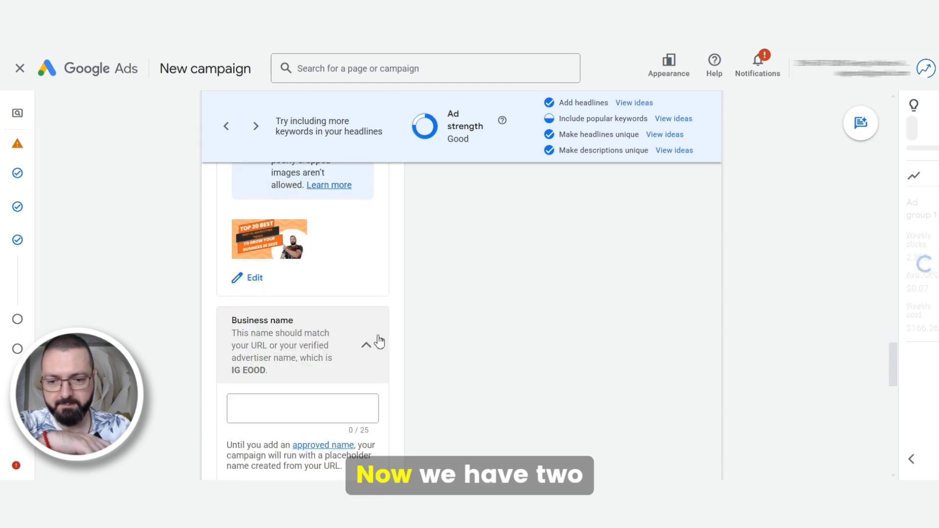
pyautogui.scroll(-1, 377, 329)
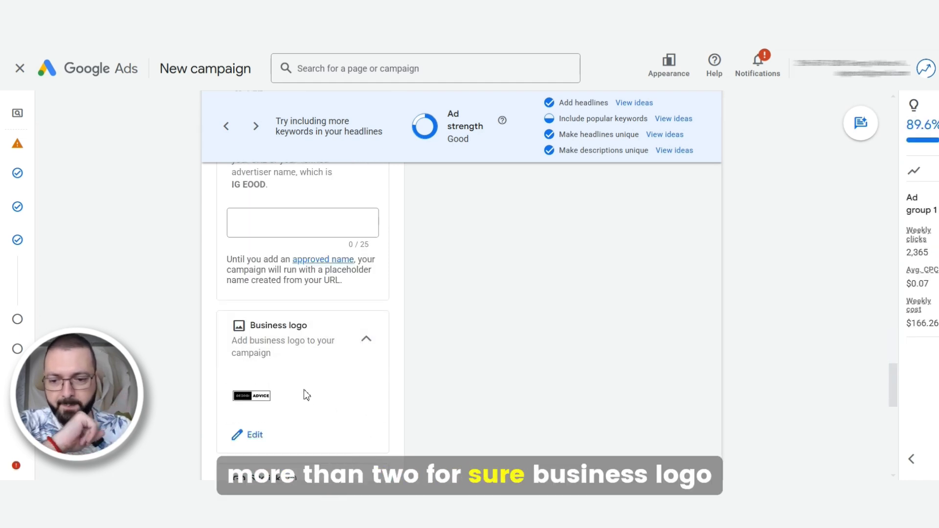
pyautogui.scroll(-2, 304, 390)
pyautogui.scroll(-2, 383, 272)
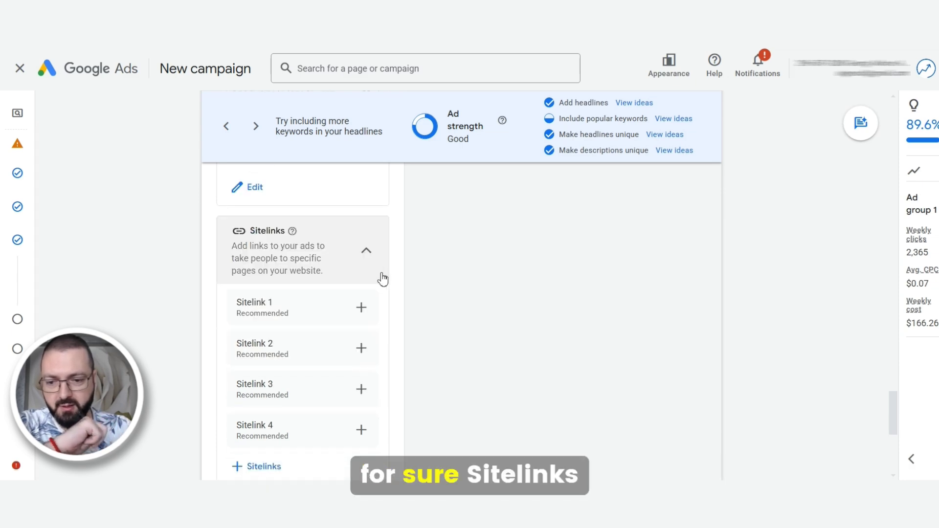
pyautogui.click(361, 308)
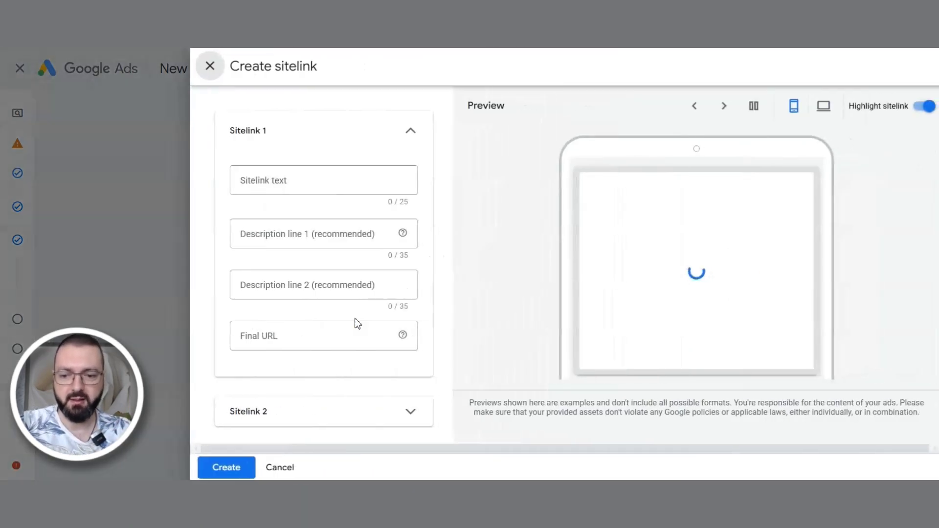
pyautogui.click(274, 189)
pyautogui.hotkey('alt', 'Tab')
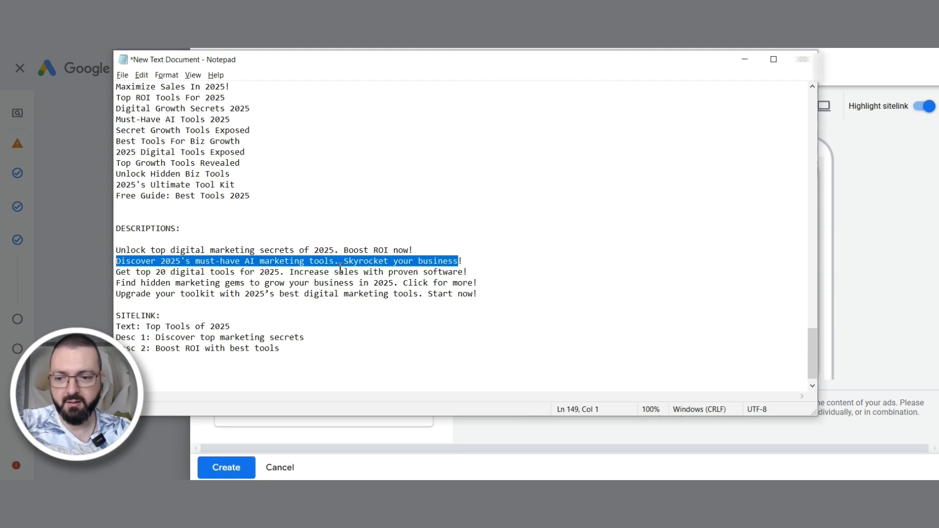
pyautogui.scroll(-1, 340, 267)
pyautogui.moveTo(239, 316); pyautogui.dragTo(152, 319)
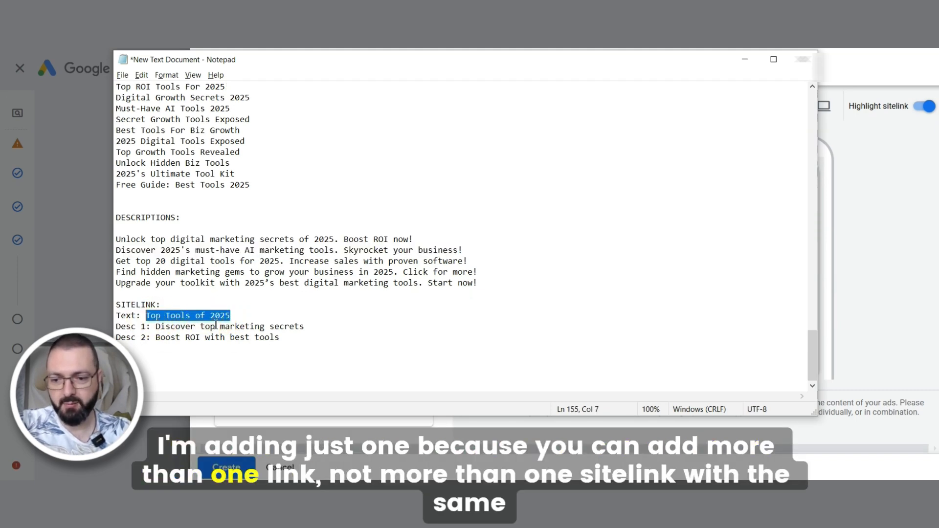
pyautogui.hotkey('alt', 'Tab')
pyautogui.click(274, 171)
pyautogui.write('Top Tools of 2025')
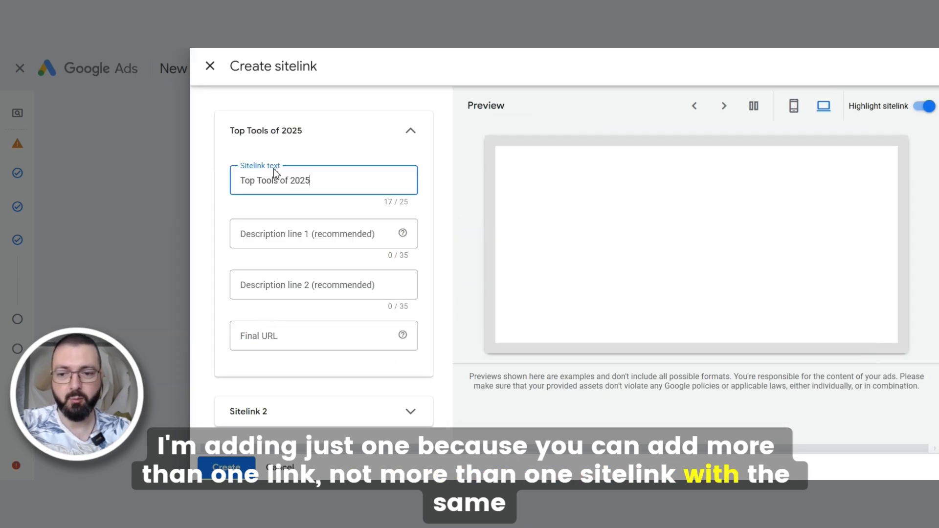
# Step: Fill the sitelink's first description line with "Discover top marketing secrets" copied from the Notepad sitelink notes
pyautogui.click(279, 234)
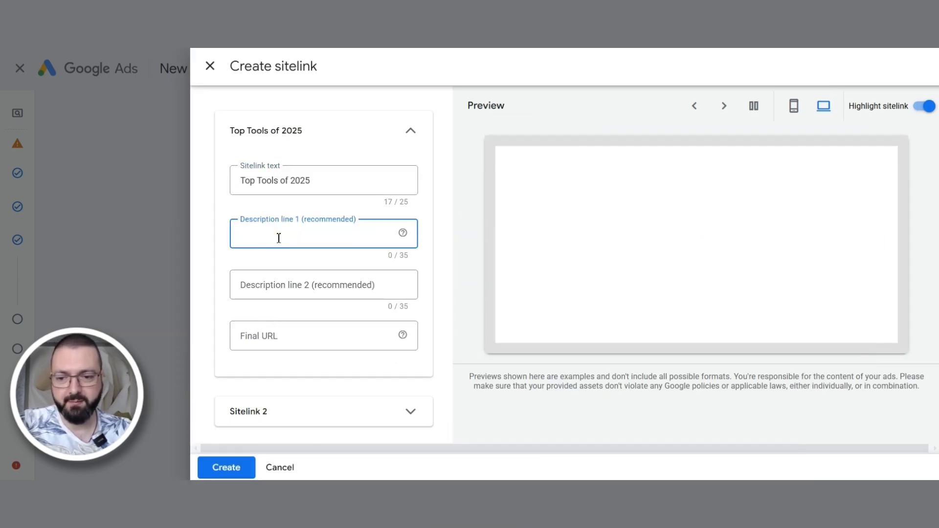
pyautogui.hotkey('alt', 'Tab')
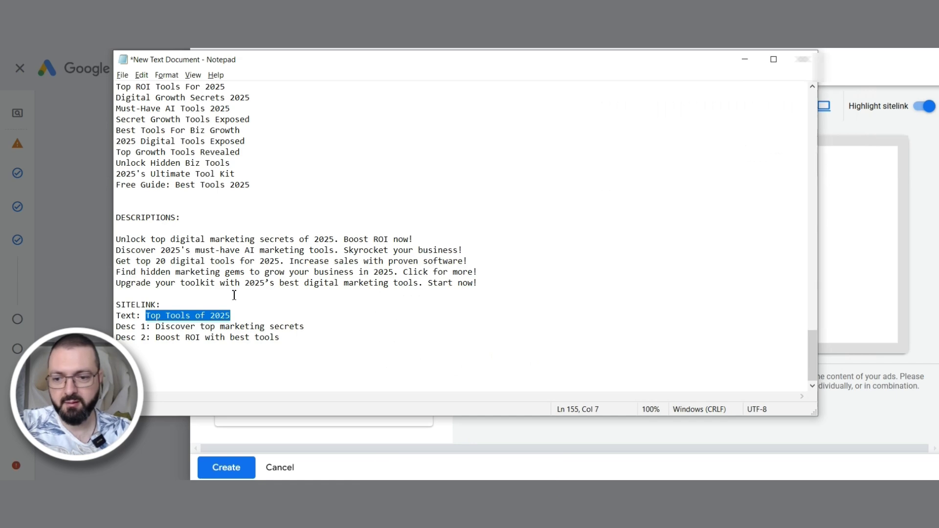
pyautogui.moveTo(156, 326); pyautogui.dragTo(310, 325)
pyautogui.hotkey('ctrl', 'c')
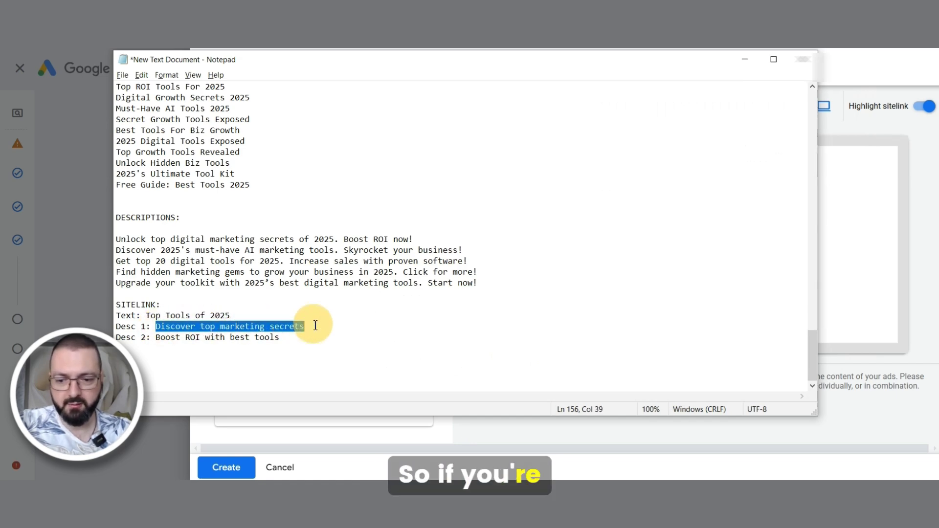
pyautogui.hotkey('alt', 'Tab')
pyautogui.click(292, 244)
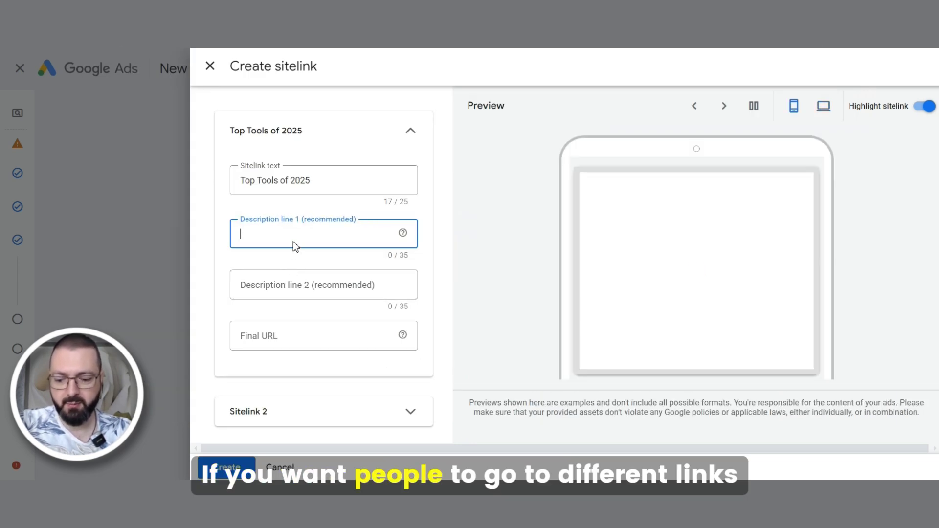
pyautogui.hotkey('ctrl', 'v')
# Step: Fill the sitelink's second description line with "Boost ROI with best tools" copied from the Notepad sitelink notes
pyautogui.hotkey('alt', 'Tab')
pyautogui.moveTo(155, 337); pyautogui.dragTo(276, 340)
pyautogui.hotkey('ctrl', 'c')
pyautogui.hotkey('alt', 'Tab')
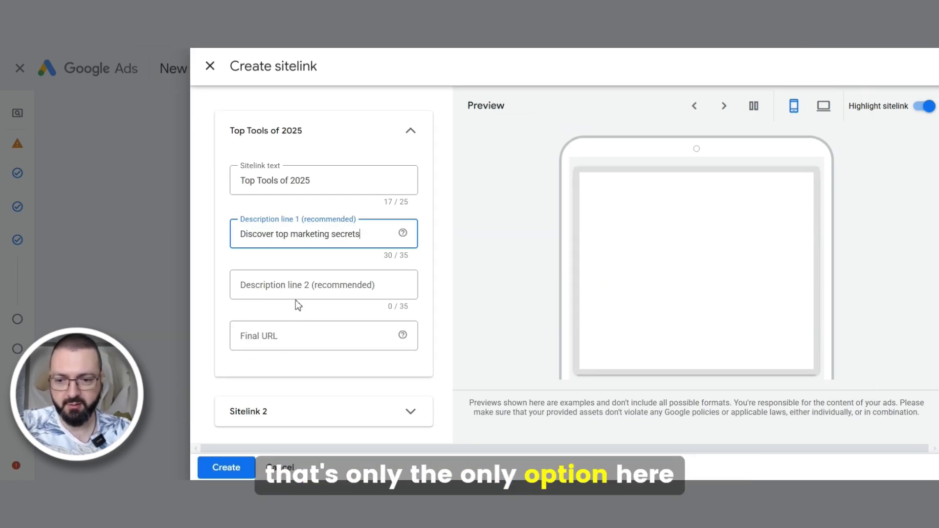
pyautogui.click(315, 282)
pyautogui.hotkey('ctrl', 'v')
pyautogui.click(276, 335)
pyautogui.hotkey('alt', 'Tab')
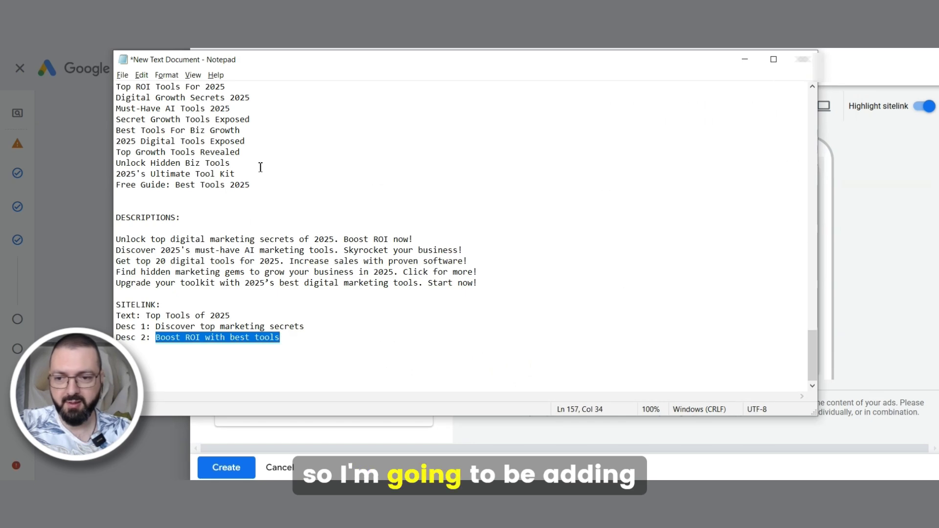
pyautogui.hotkey('alt', 'Tab')
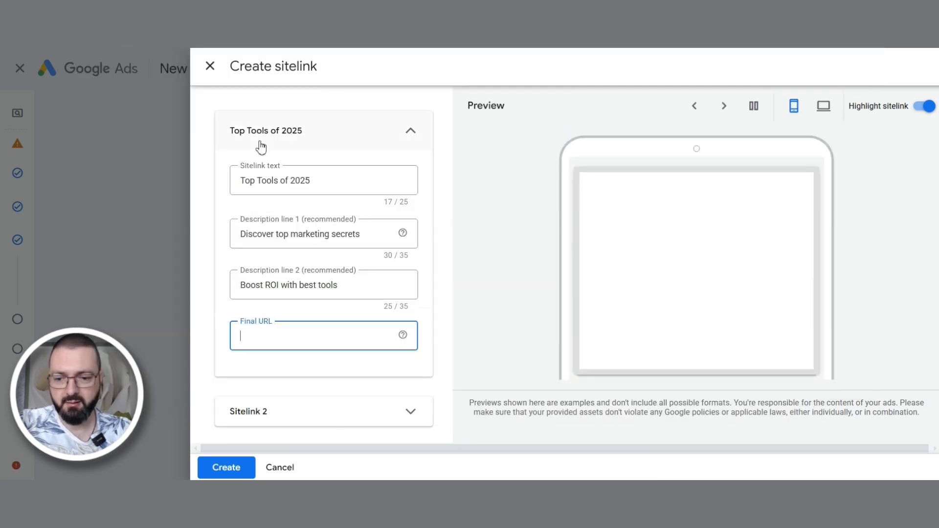
pyautogui.hotkey('alt', 'Tab')
pyautogui.moveTo(379, 86); pyautogui.dragTo(126, 85)
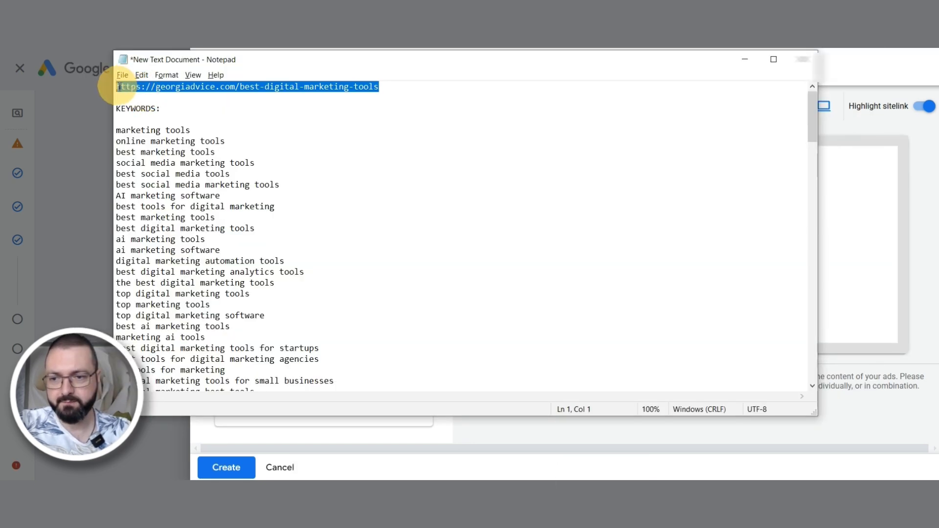
pyautogui.hotkey('alt', 'Tab')
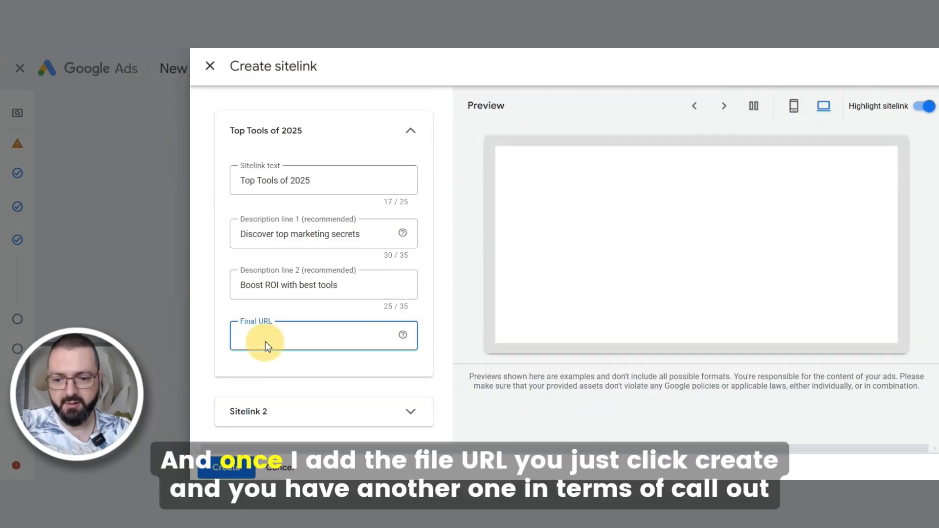
pyautogui.hotkey('ctrl', 'v')
pyautogui.click(225, 469)
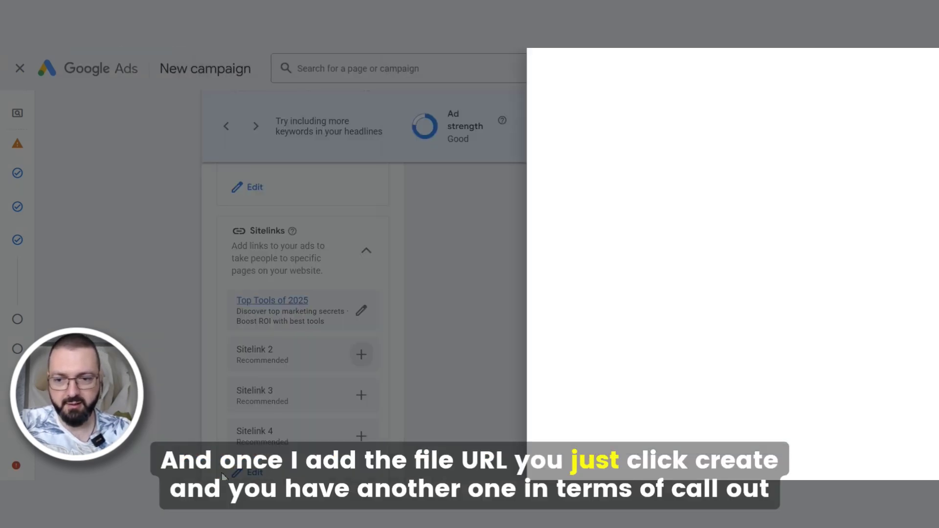
# Step: Add the existing callouts "Click Here To Learn More", "Read More" and "Free Trials Available" to the campaign
pyautogui.scroll(-3, 416, 274)
pyautogui.scroll(-3, 406, 253)
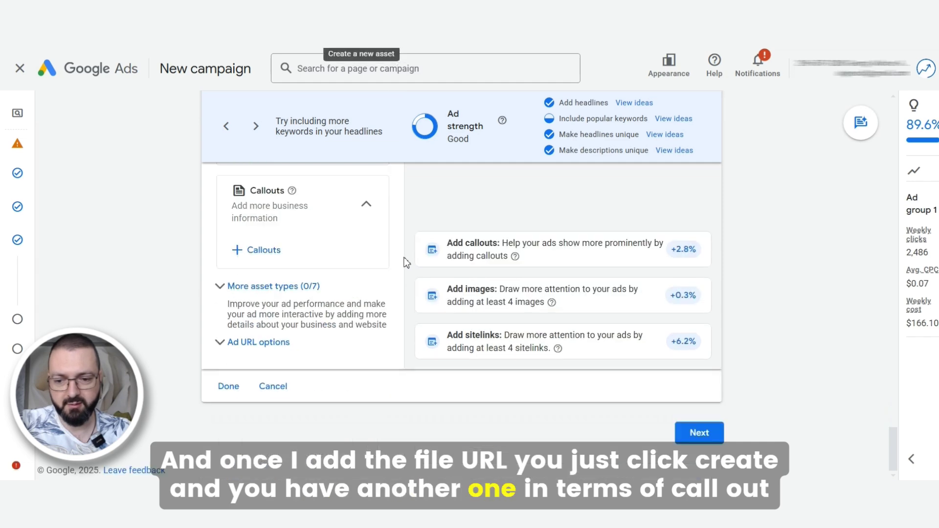
pyautogui.click(264, 251)
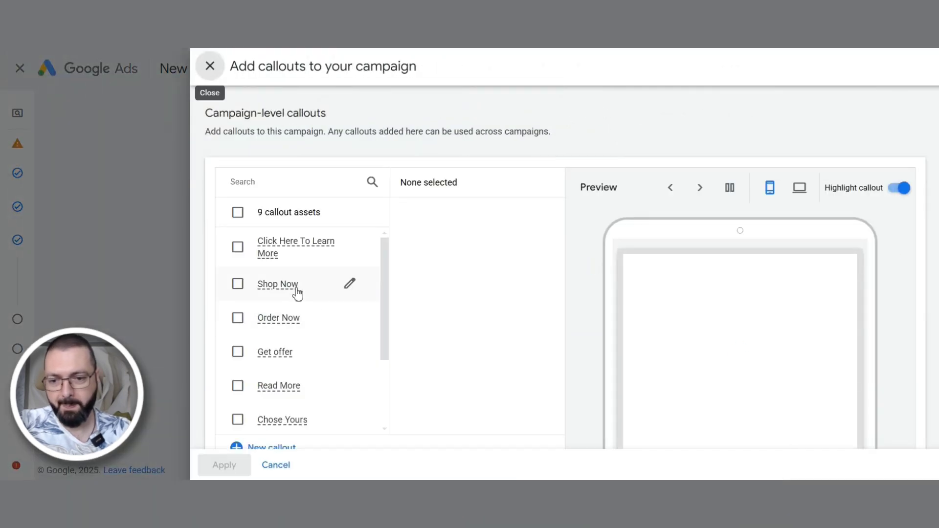
pyautogui.click(237, 248)
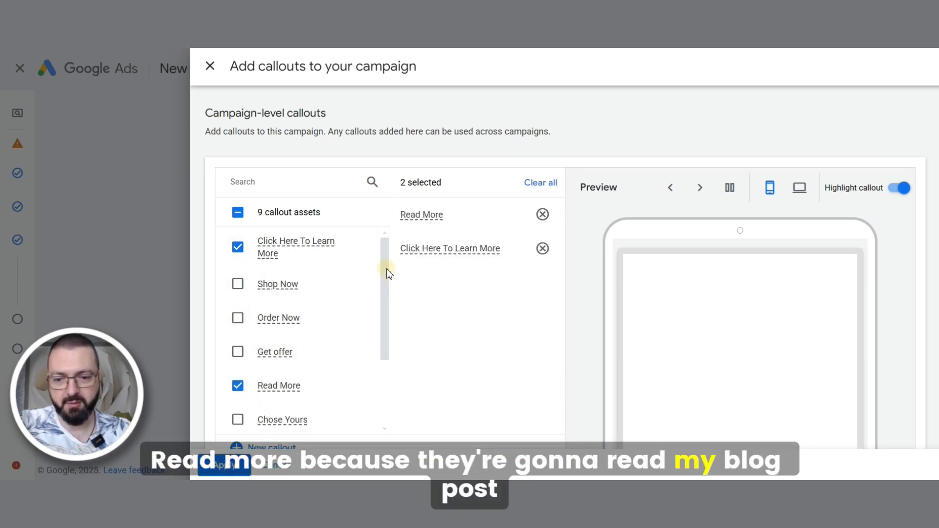
pyautogui.moveTo(387, 268); pyautogui.dragTo(361, 374)
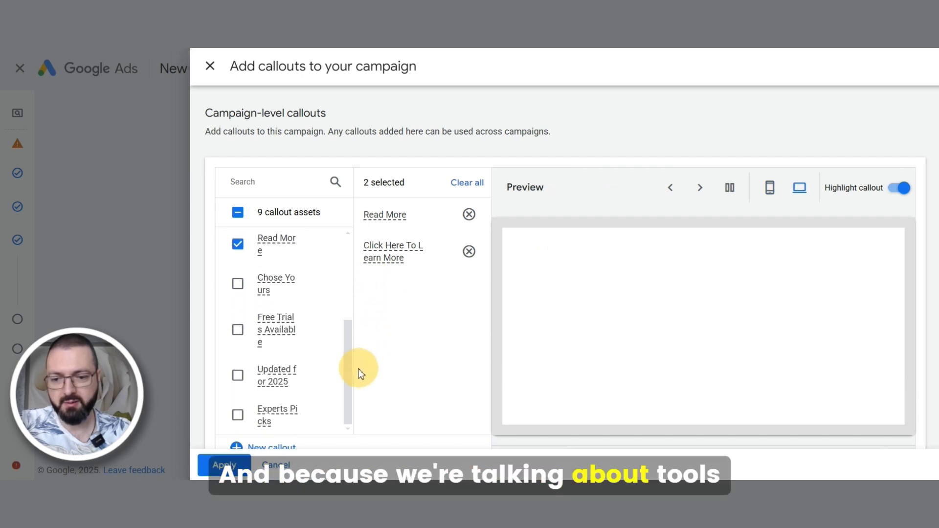
pyautogui.click(238, 332)
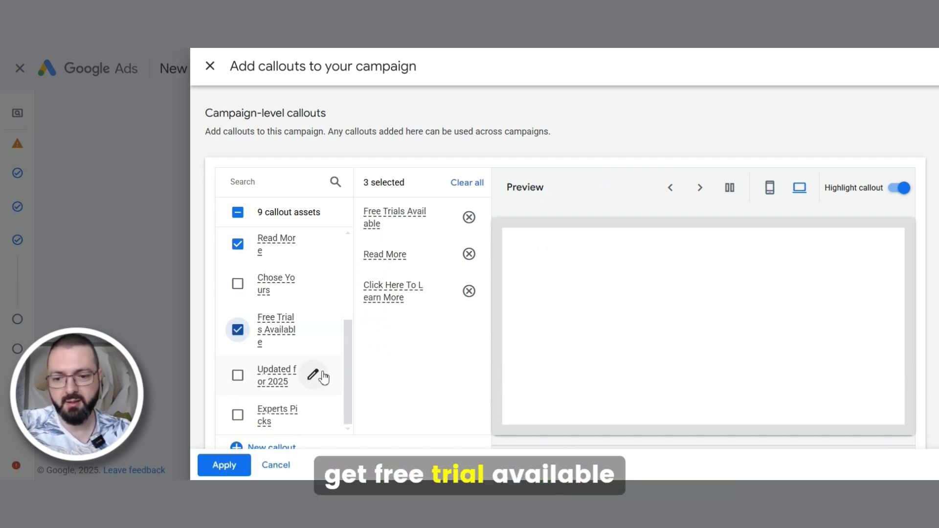
pyautogui.click(224, 465)
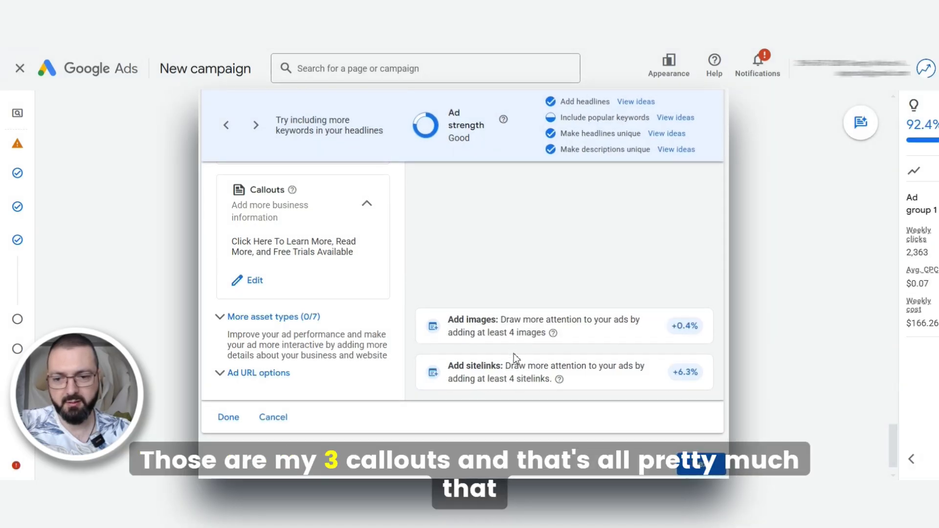
# Step: Expand the ad URL options and examine the tracking template, its example and the final URL suffix
pyautogui.scroll(-1, 514, 353)
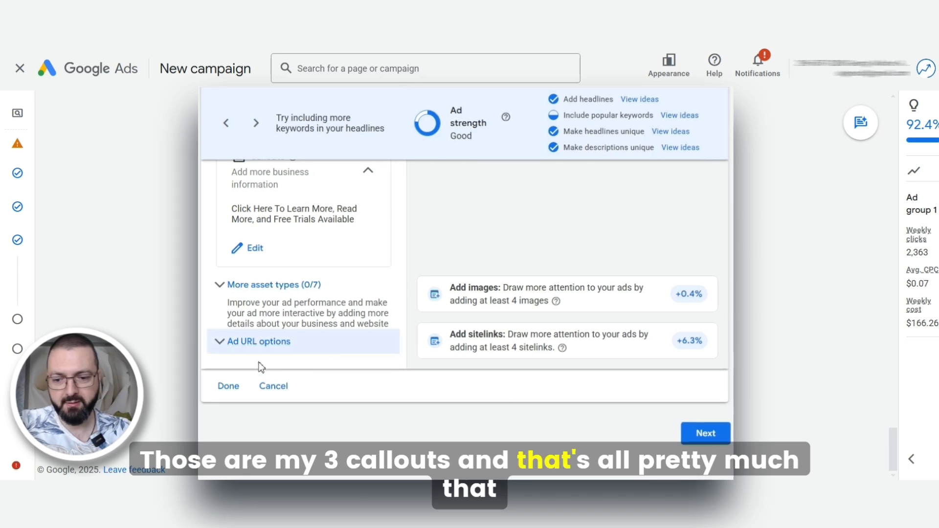
pyautogui.click(279, 349)
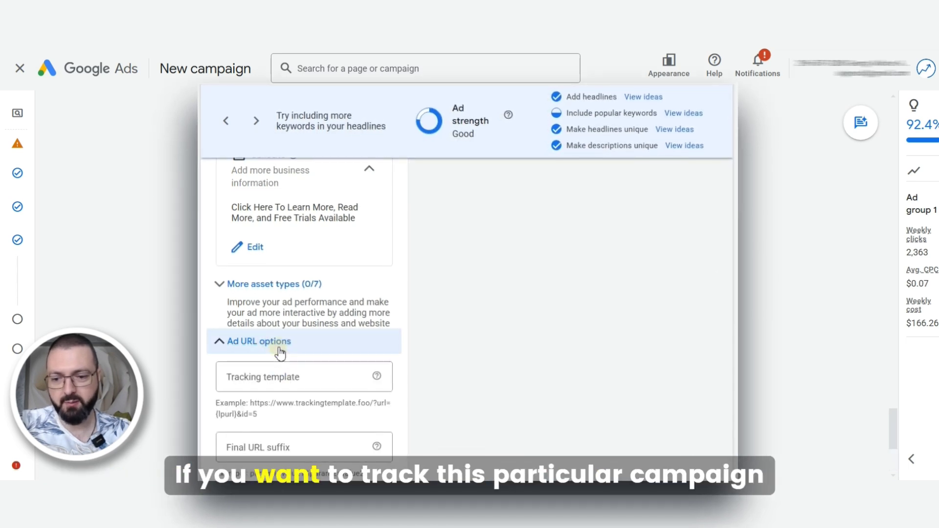
pyautogui.scroll(-4, 327, 377)
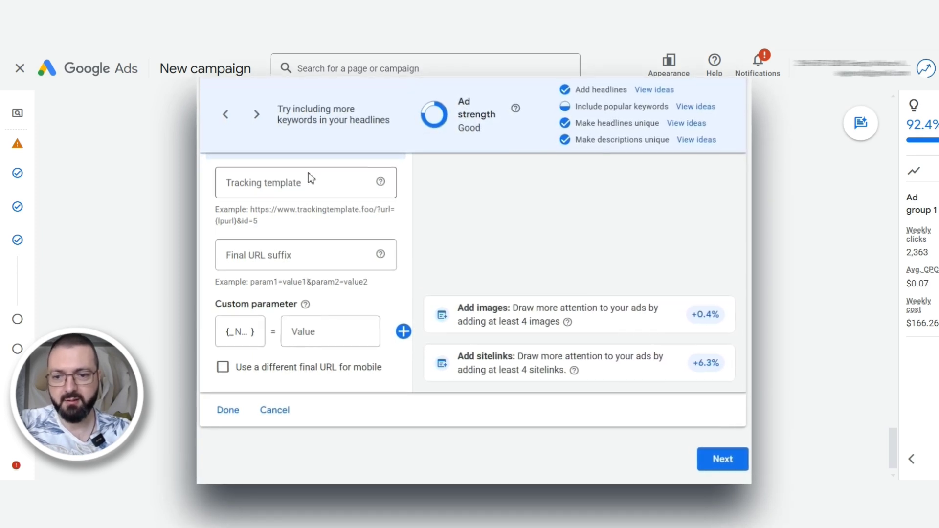
pyautogui.click(317, 184)
pyautogui.scroll(1, 264, 252)
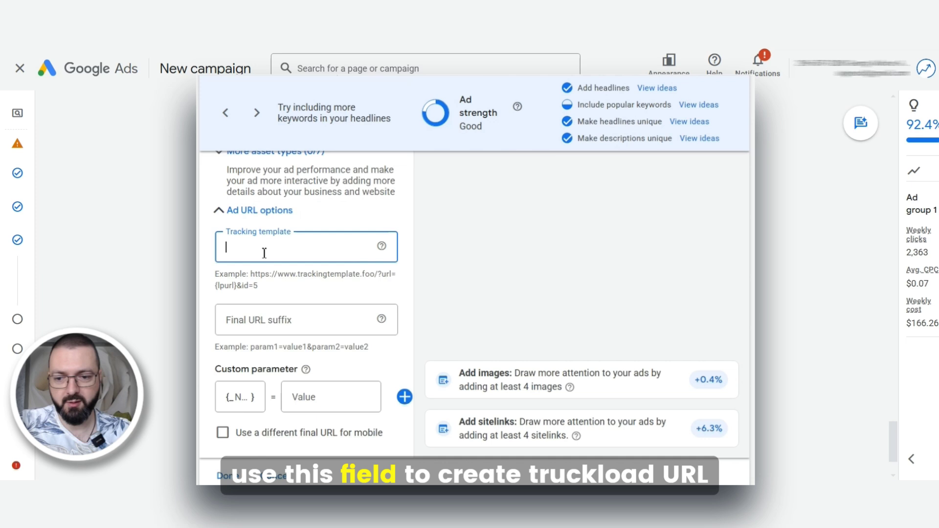
pyautogui.click(413, 283)
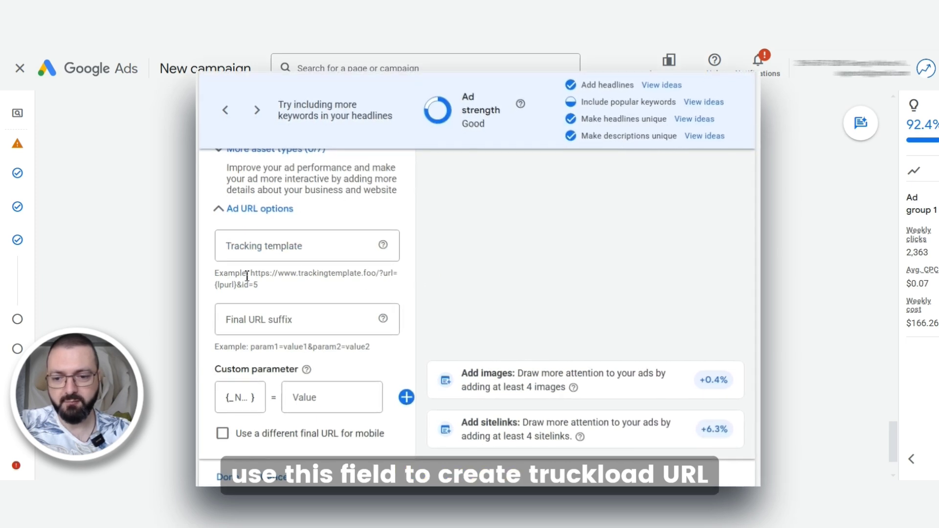
pyautogui.moveTo(247, 273); pyautogui.dragTo(365, 306)
pyautogui.click(393, 368)
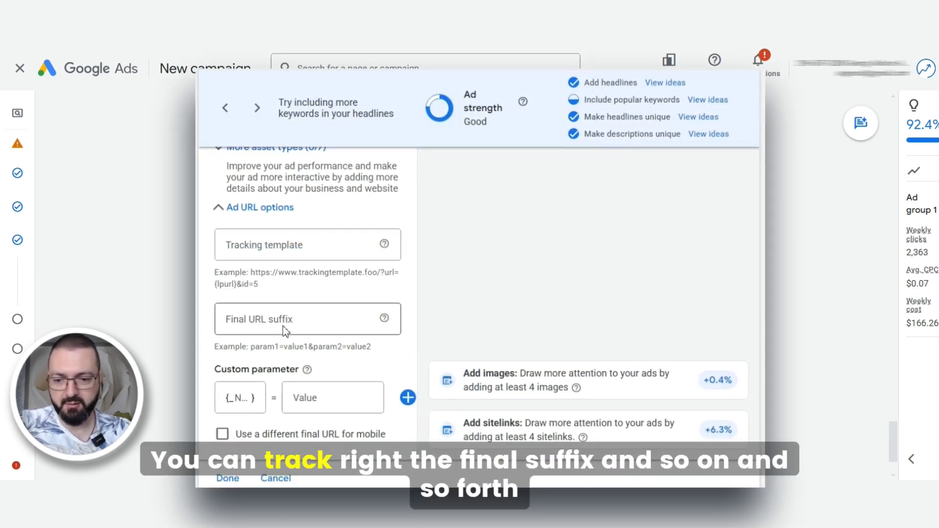
pyautogui.click(269, 313)
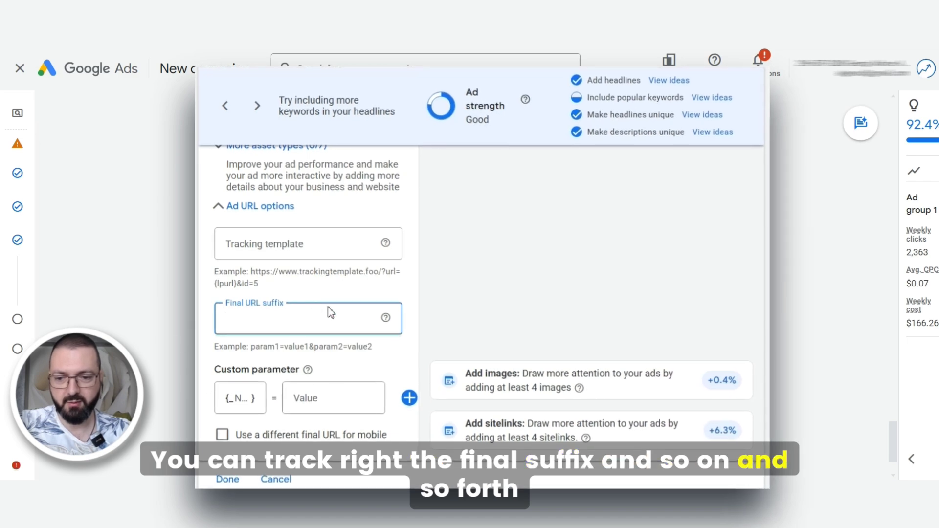
pyautogui.click(424, 372)
pyautogui.scroll(-2, 423, 372)
# Step: Continue to the budget stage, set a custom average daily budget of $20 and proceed to the review
pyautogui.click(724, 457)
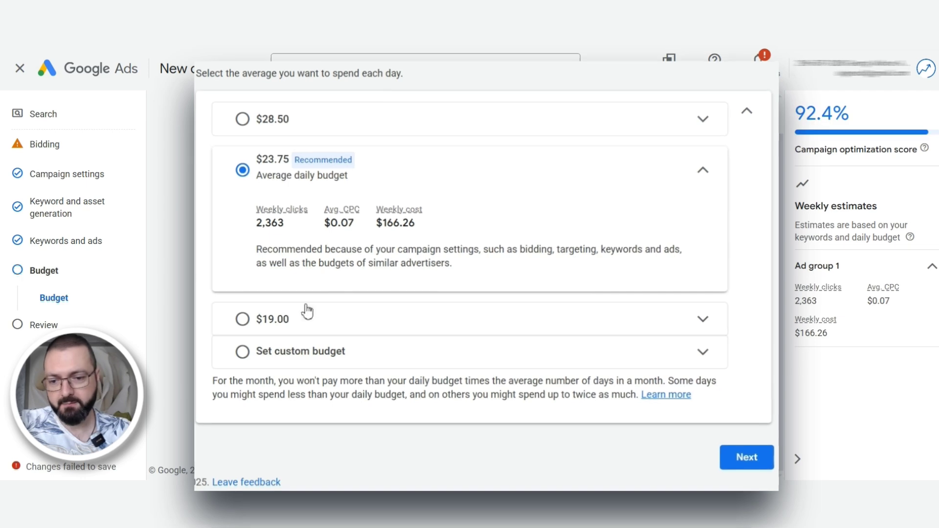
pyautogui.click(290, 320)
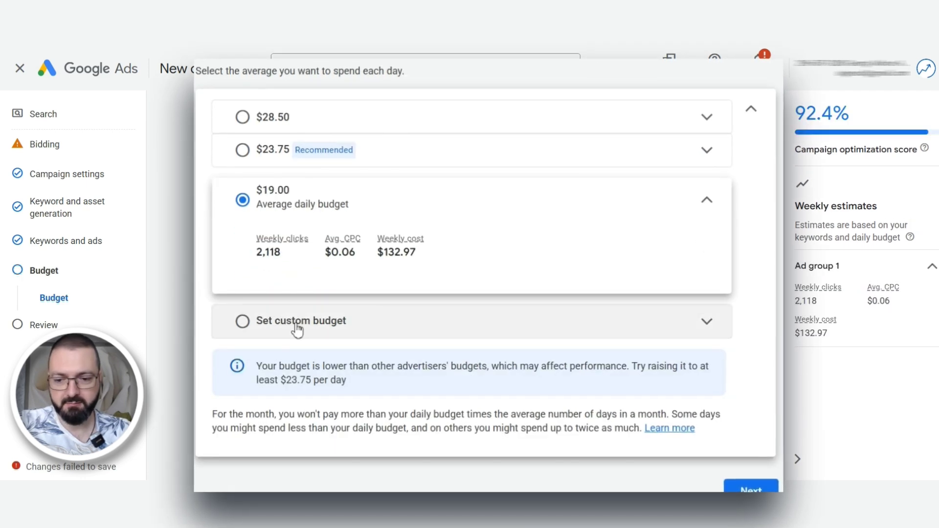
pyautogui.click(295, 327)
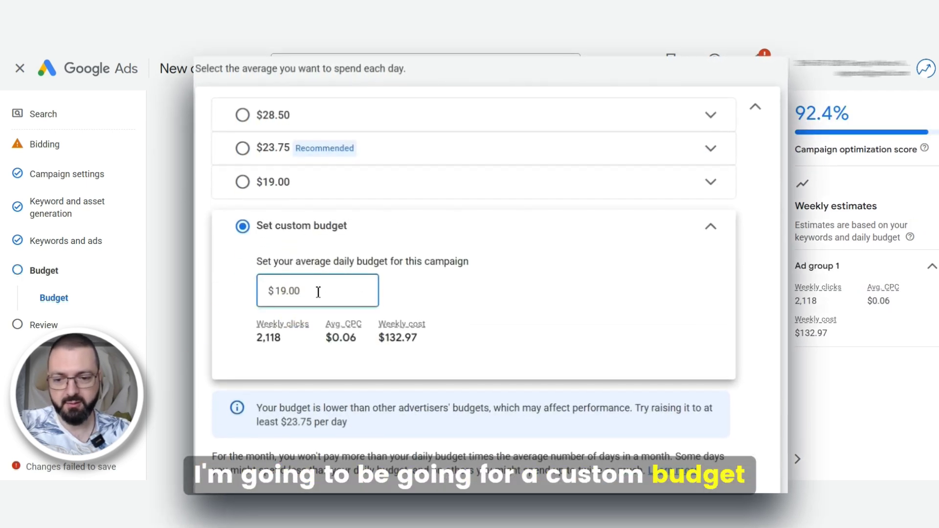
pyautogui.doubleClick(274, 278)
pyautogui.write('20')
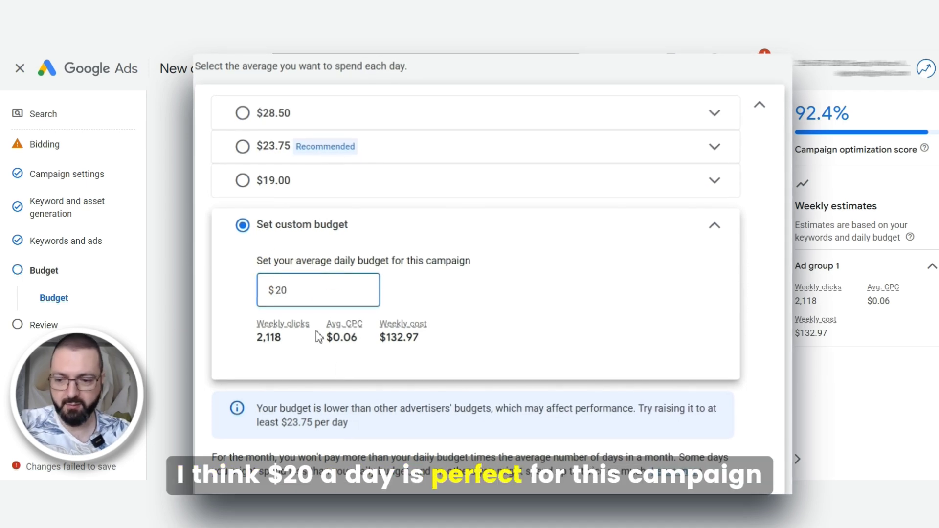
pyautogui.scroll(-2, 785, 254)
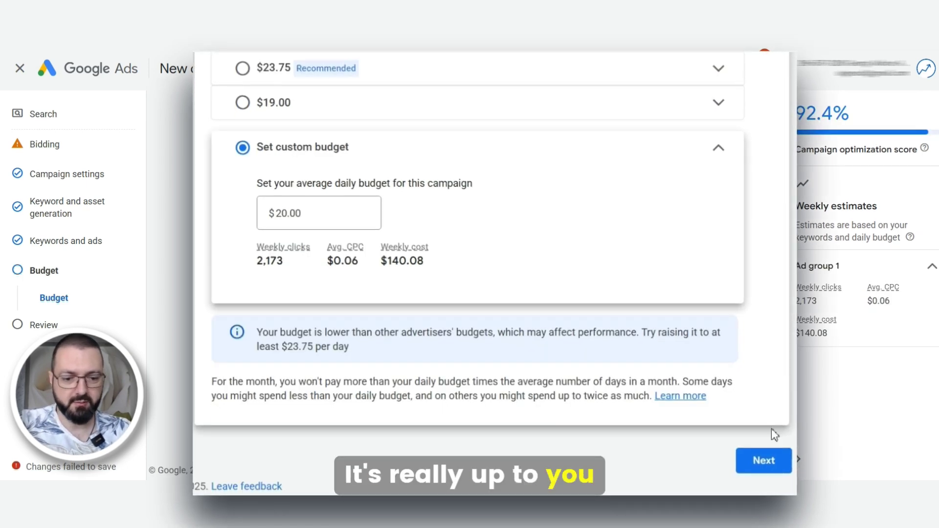
pyautogui.click(759, 463)
# Step: Append "- Copy" to the campaign name so it ends in "Big 5 Countries - 01/31/2025 - Copy"
pyautogui.moveTo(601, 186); pyautogui.dragTo(629, 184)
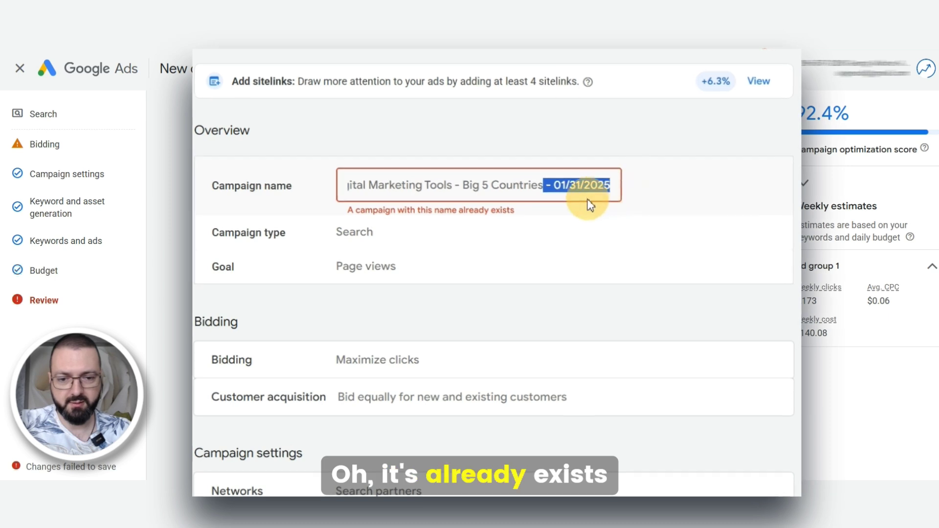
pyautogui.click(593, 190)
pyautogui.click(622, 186)
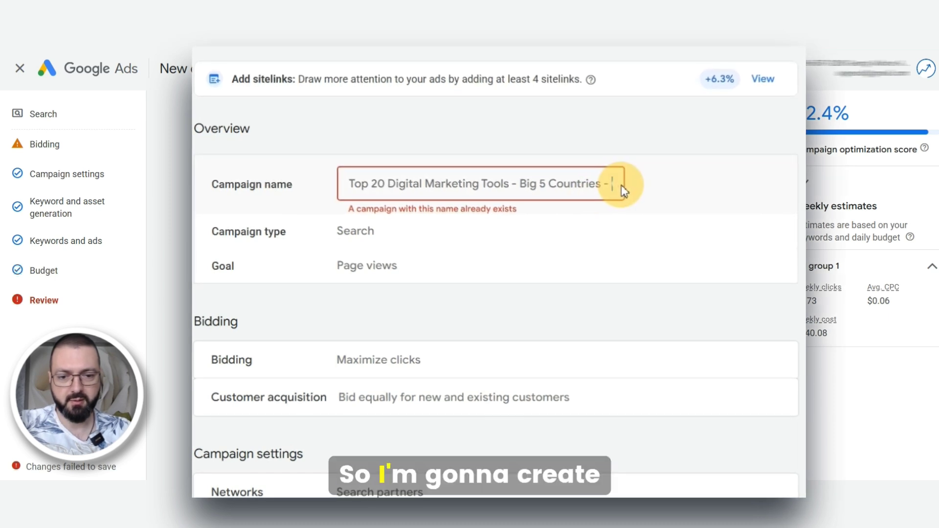
pyautogui.press('End')
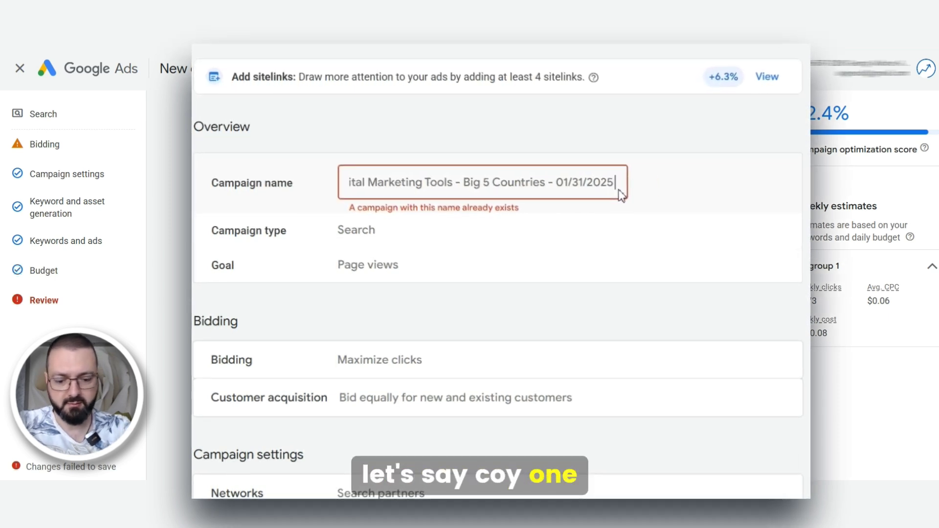
pyautogui.write('- Copy')
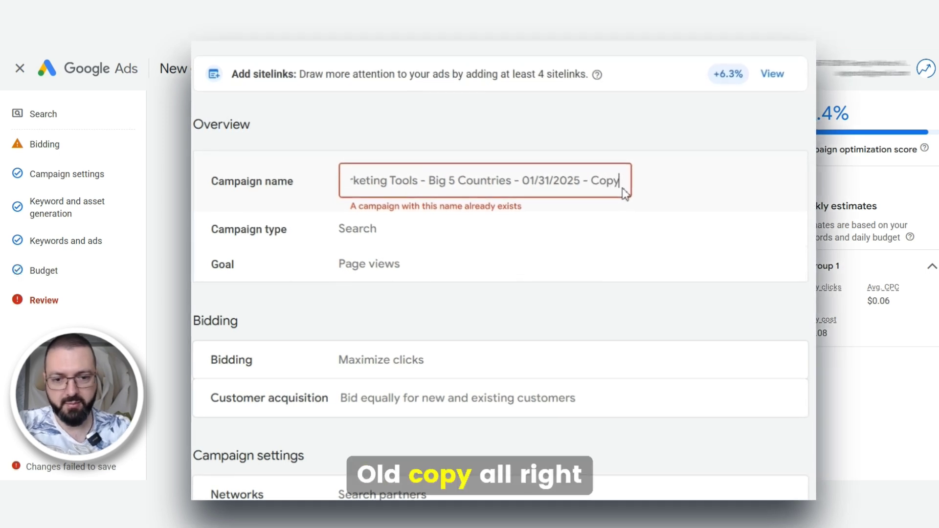
pyautogui.click(654, 313)
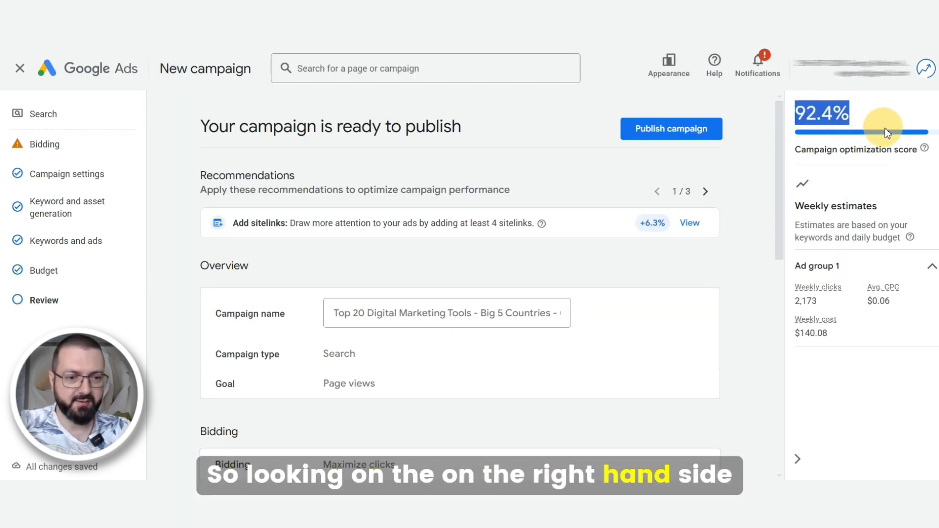
# Step: Examine the campaign optimization score on the review page
pyautogui.moveTo(885, 128); pyautogui.dragTo(906, 150)
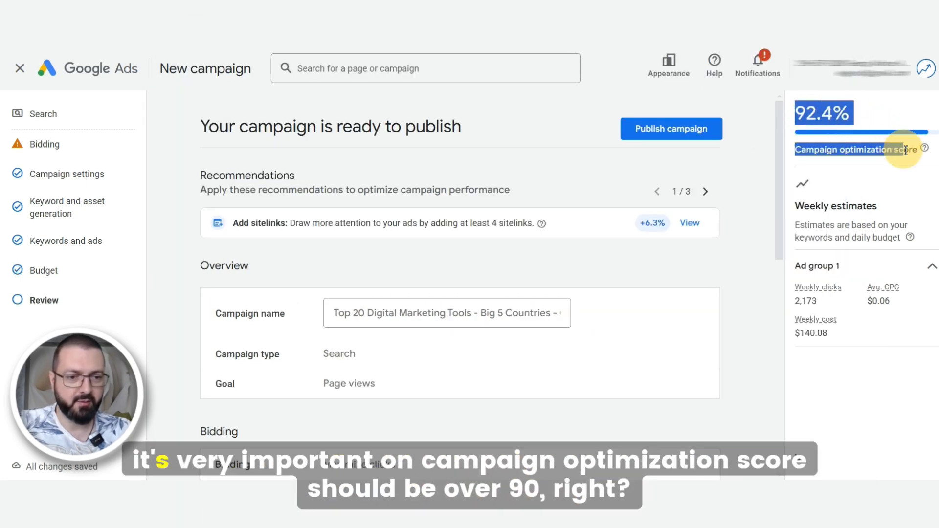
pyautogui.click(817, 114)
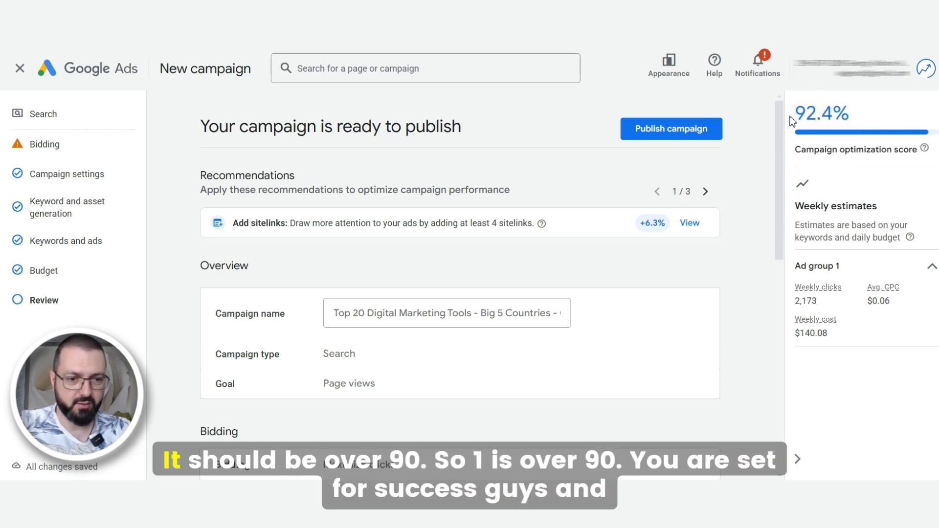
pyautogui.moveTo(791, 116); pyautogui.dragTo(874, 116)
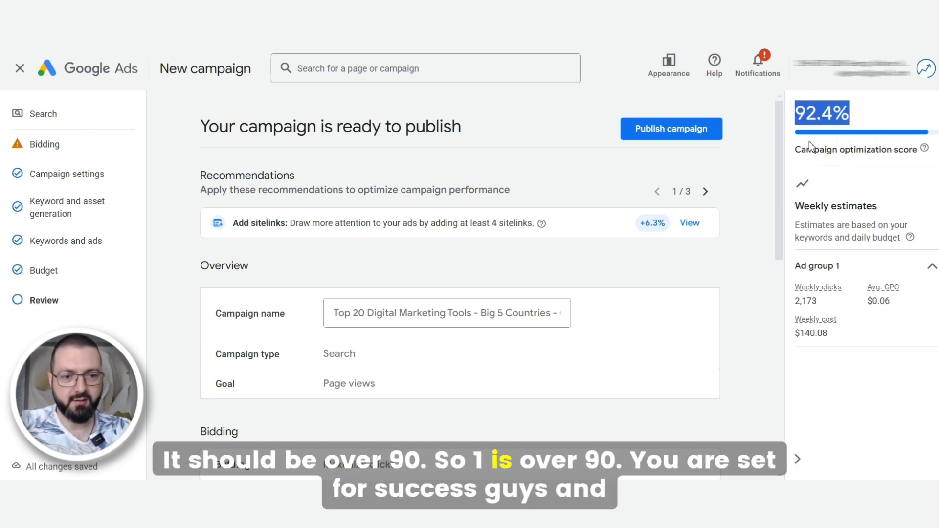
pyautogui.click(771, 140)
# Step: Check through the campaign's review summary and publish the campaign
pyautogui.scroll(-10, 745, 243)
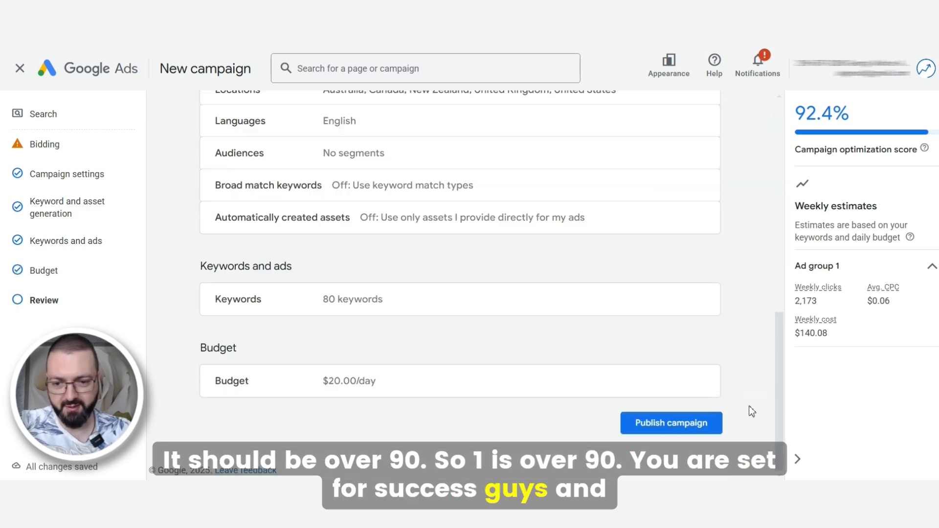
pyautogui.scroll(9, 499, 235)
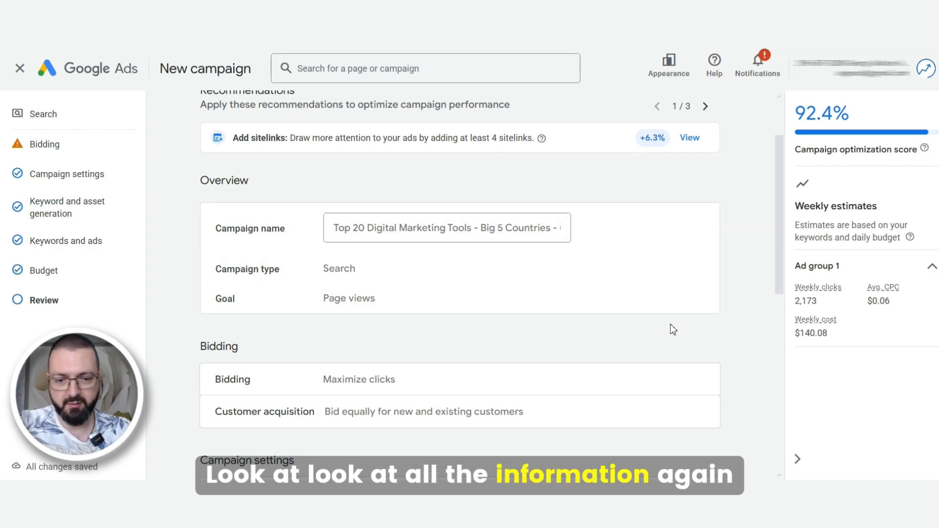
pyautogui.scroll(-10, 741, 313)
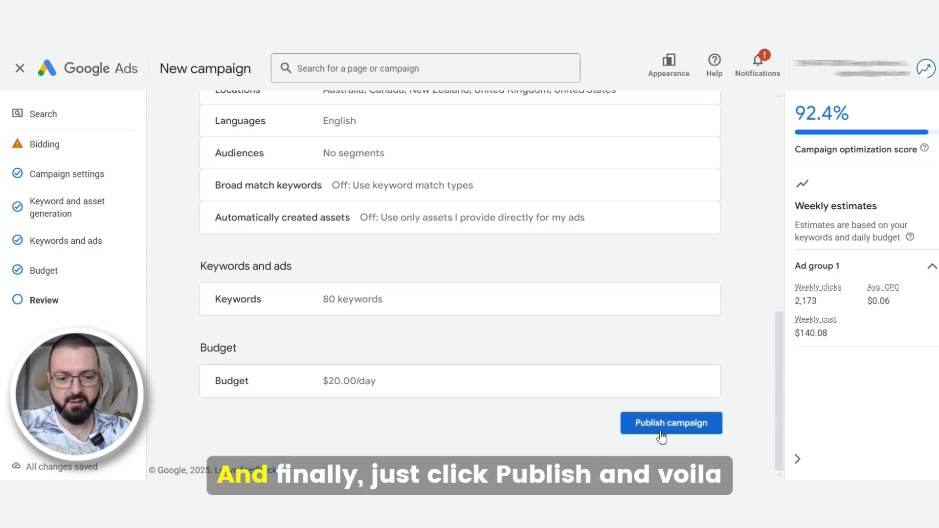
pyautogui.click(660, 424)
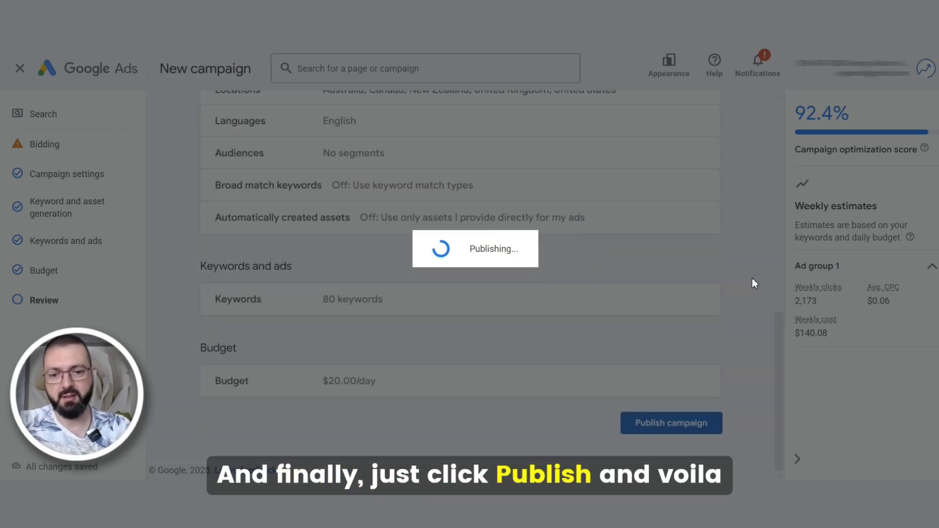